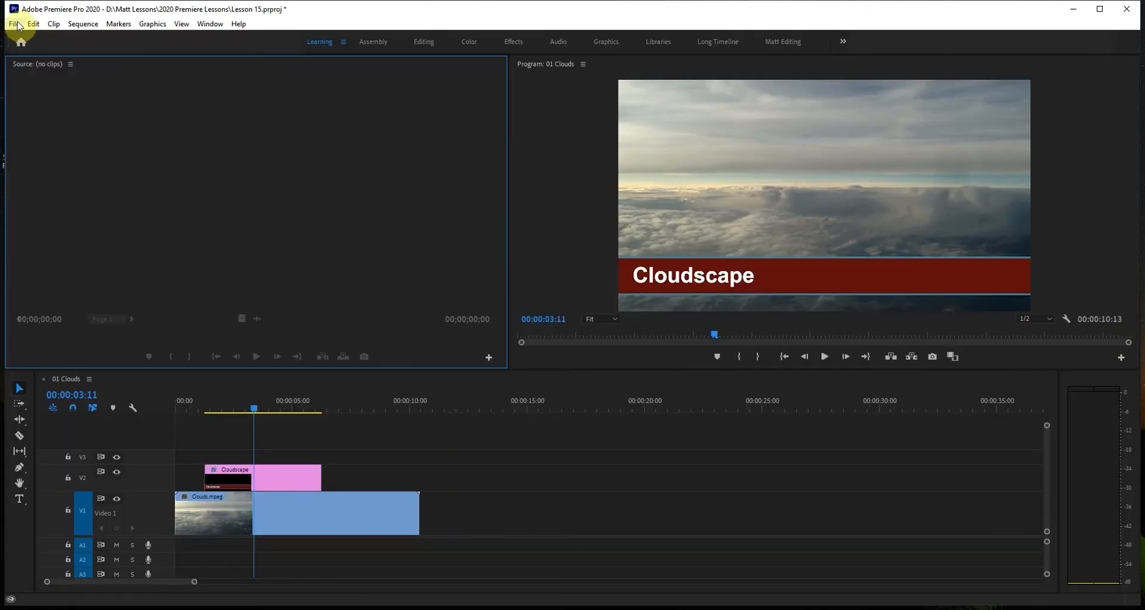
Save a copy of the project in the same folder as Lesson 15 Working.prproj.
{"action": "left_click", "coordinate": [14, 24]}
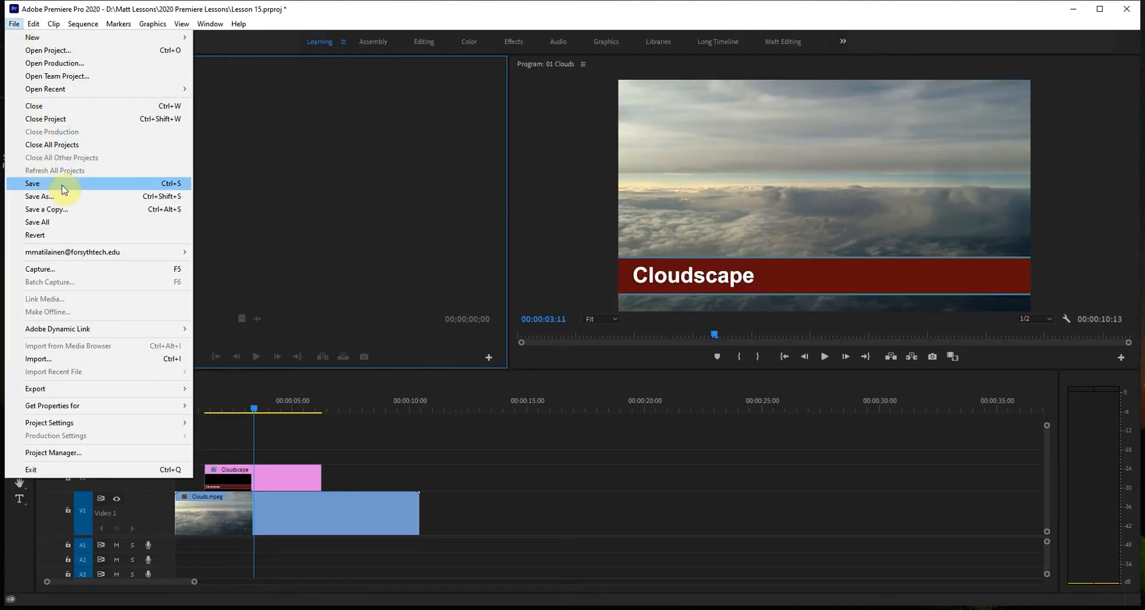
{"action": "left_click", "coordinate": [59, 196]}
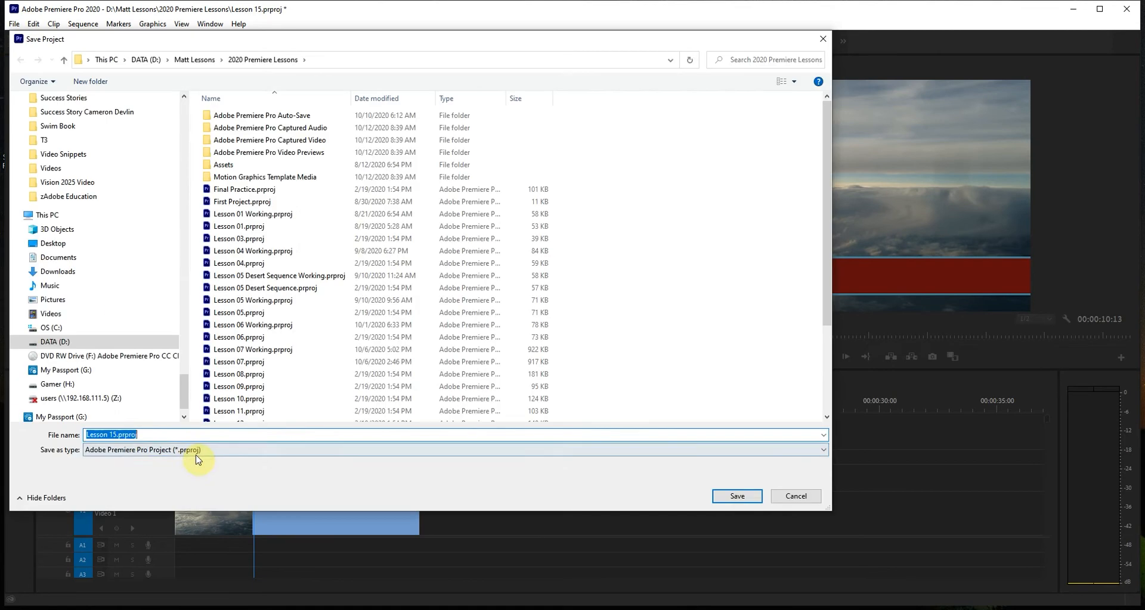
{"action": "left_click", "coordinate": [117, 435]}
{"action": "type", "text": "Wo"}
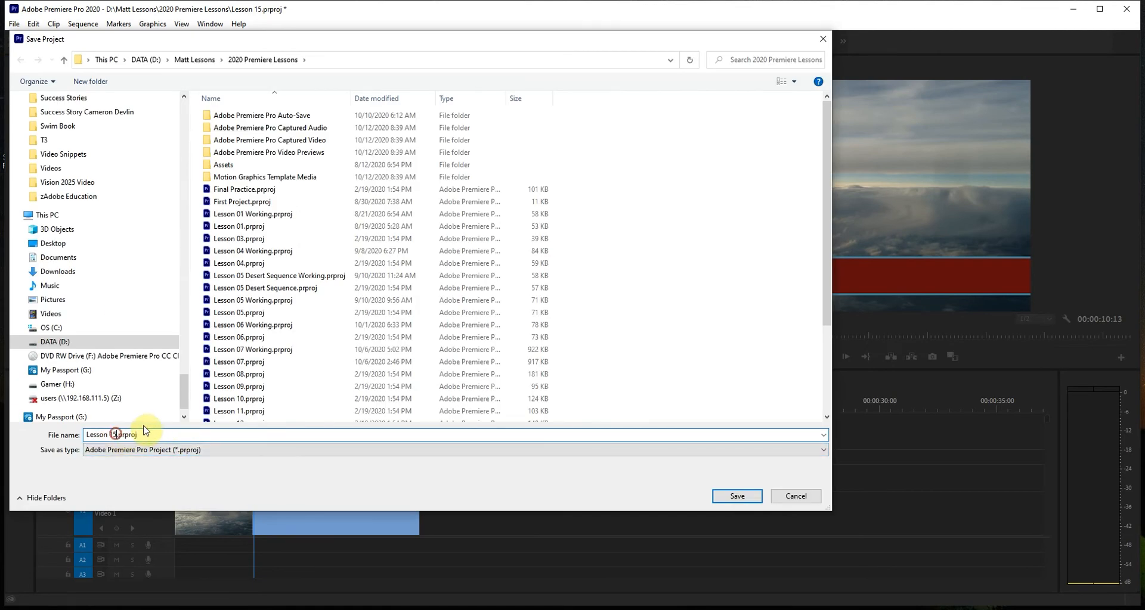
{"action": "type", "text": "rking"}
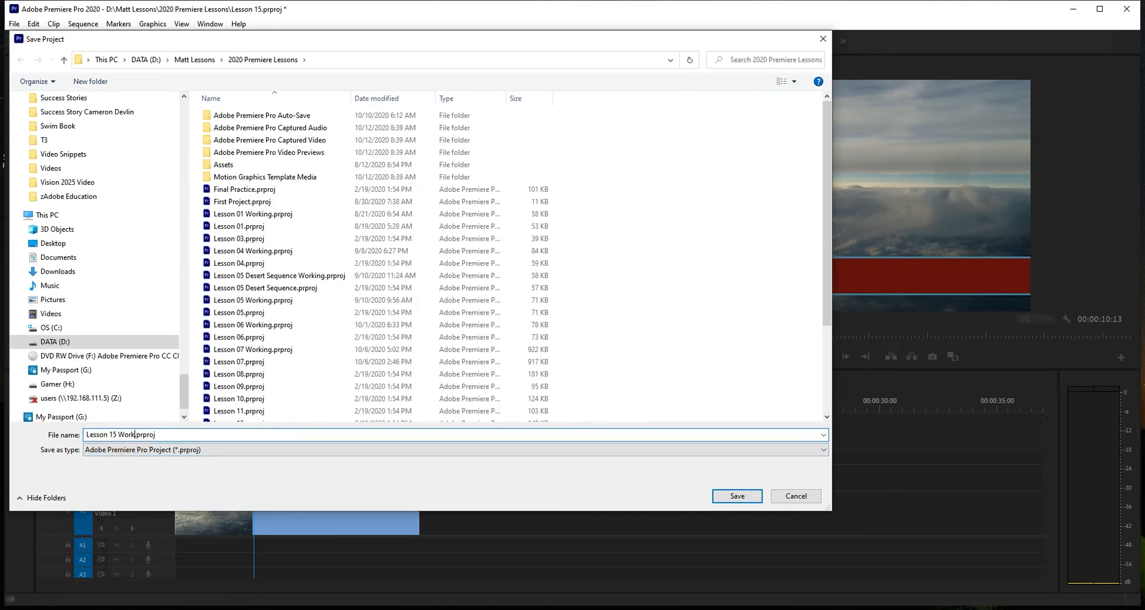
{"action": "left_click", "coordinate": [737, 496]}
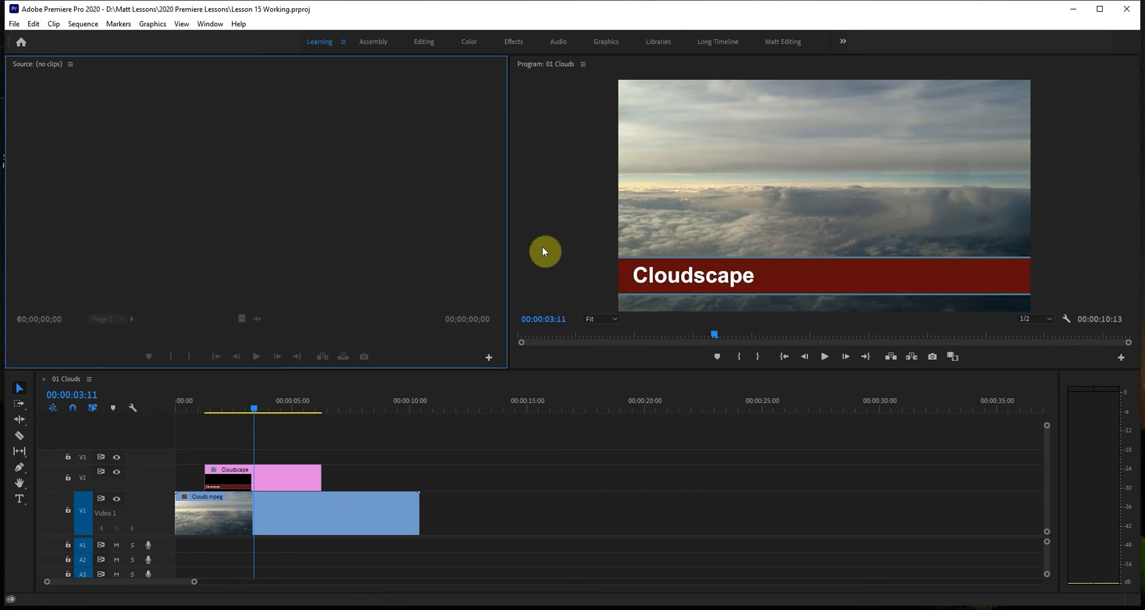
Switch to the Graphics workspace and reset it to its saved layout.
{"action": "left_click", "coordinate": [606, 41]}
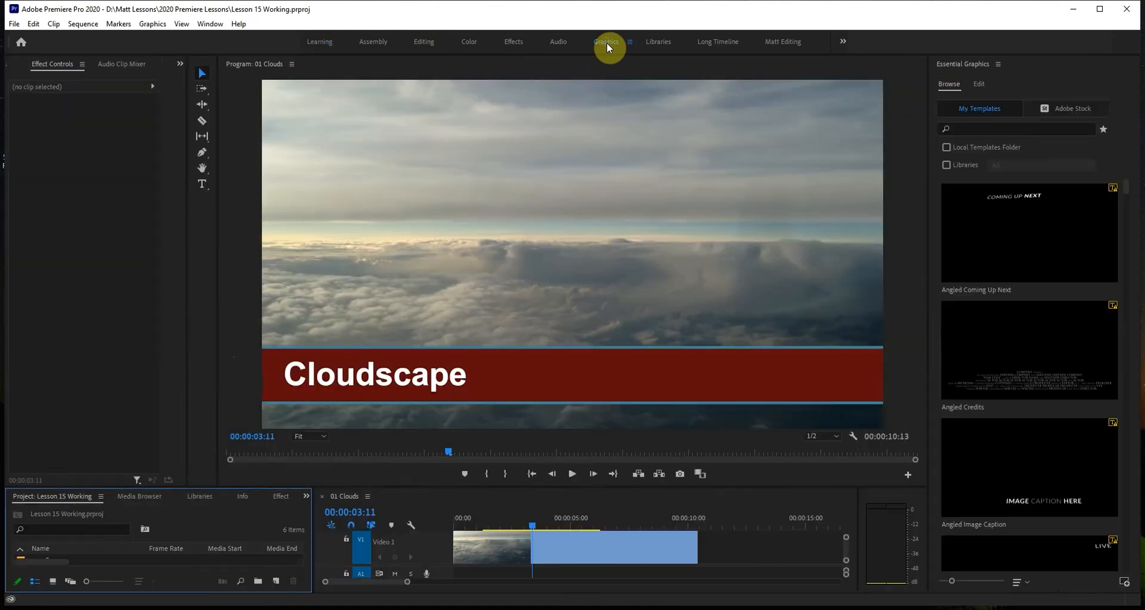
{"action": "double_click", "coordinate": [607, 42]}
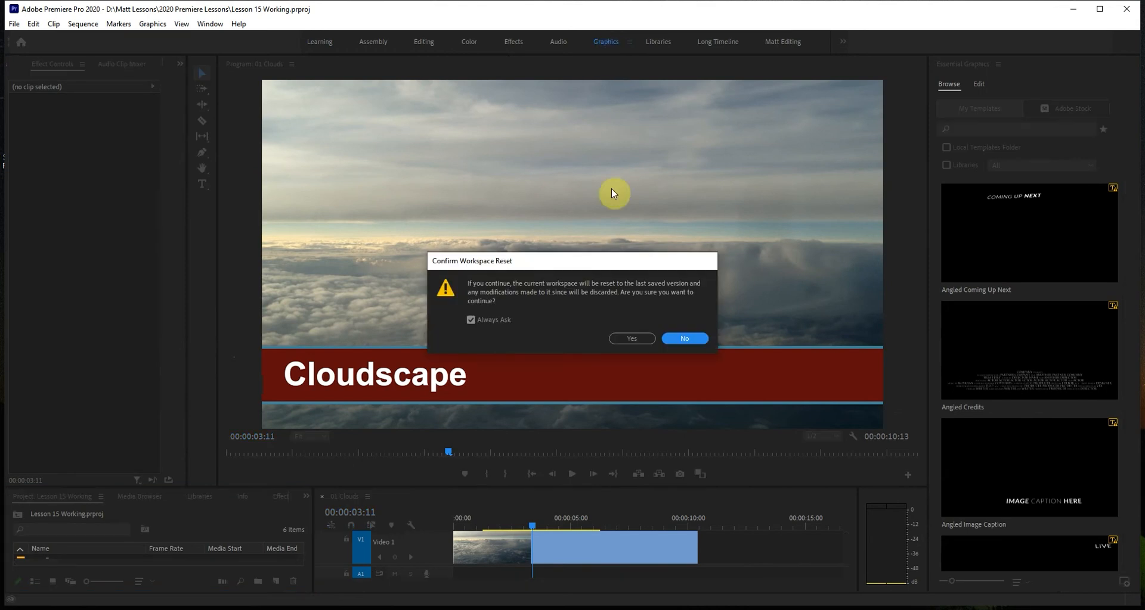
{"action": "left_click", "coordinate": [634, 339]}
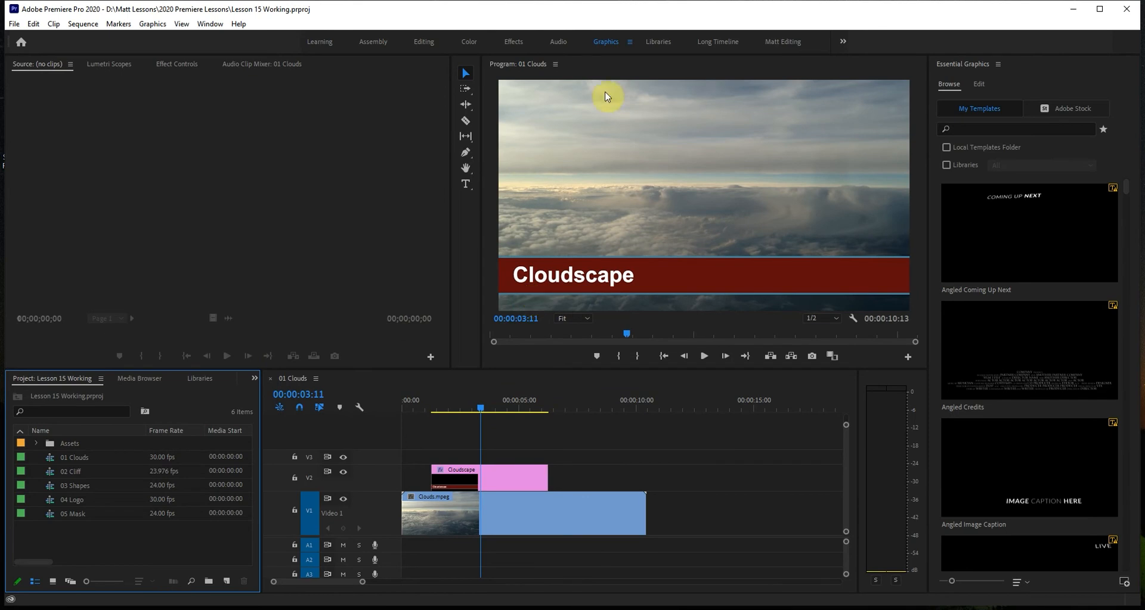
{"action": "left_click", "coordinate": [629, 42]}
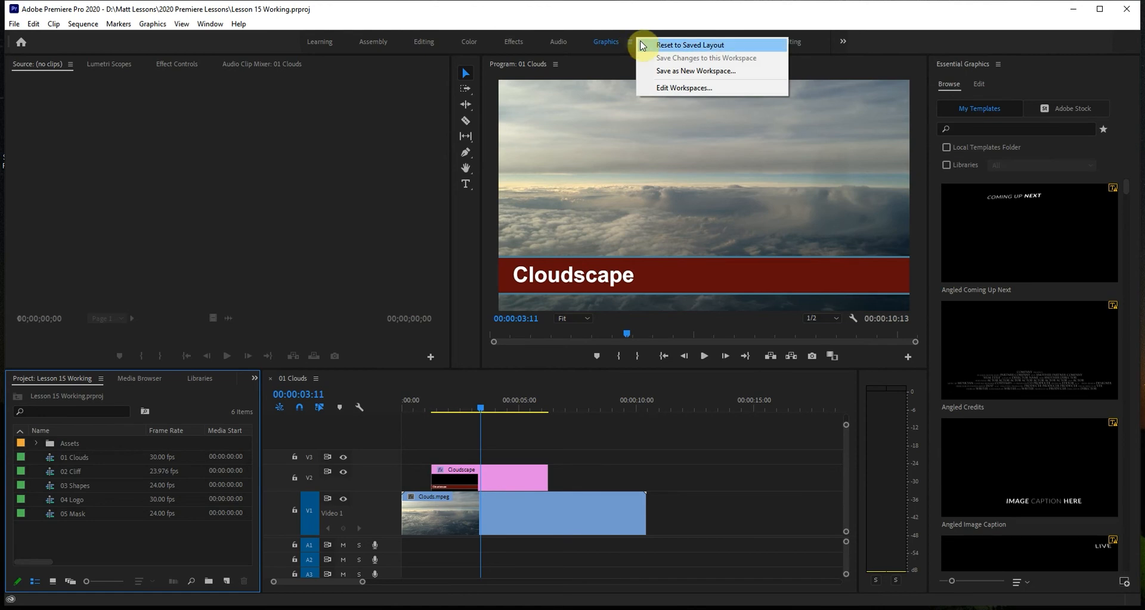
{"action": "left_click", "coordinate": [400, 177]}
{"action": "key", "text": "alt+shift+0"}
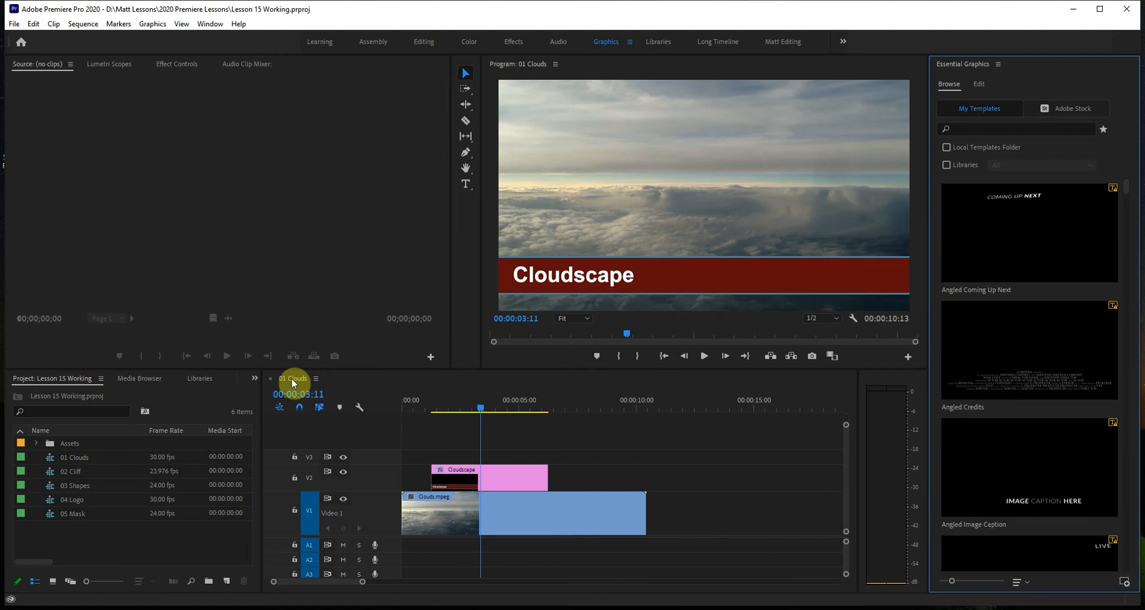
Enlarge the 01 Clouds sequence in the timeline and play it from the start through the Cloudscape title.
{"action": "left_click", "coordinate": [480, 408]}
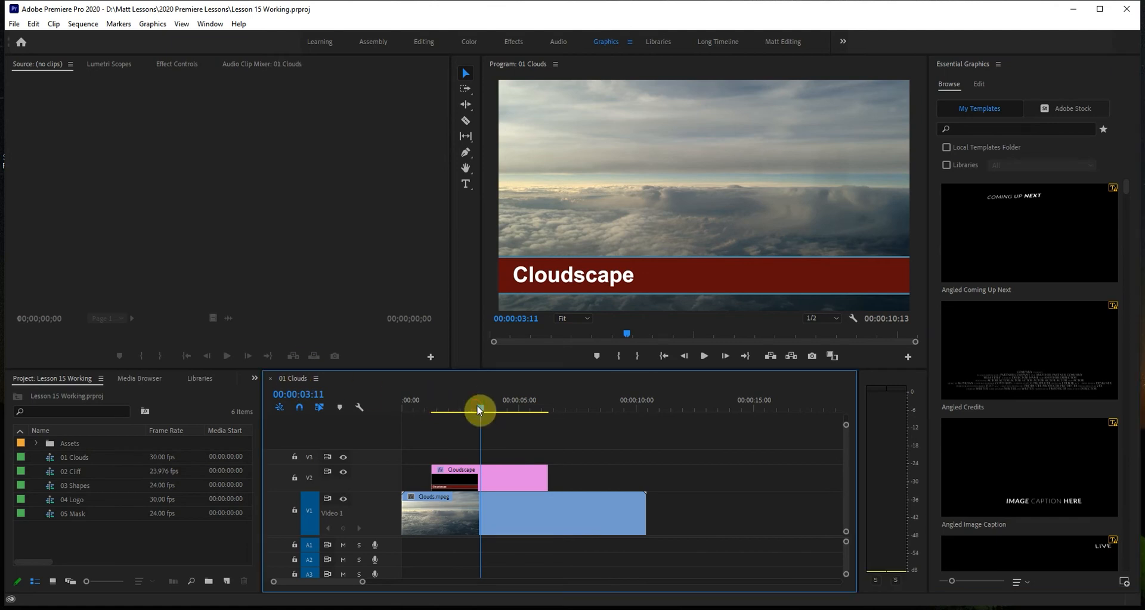
{"action": "key", "text": "equal"}
{"action": "left_click_drag", "start_coordinate": [432, 405], "coordinate": [402, 409]}
{"action": "key", "text": "space"}
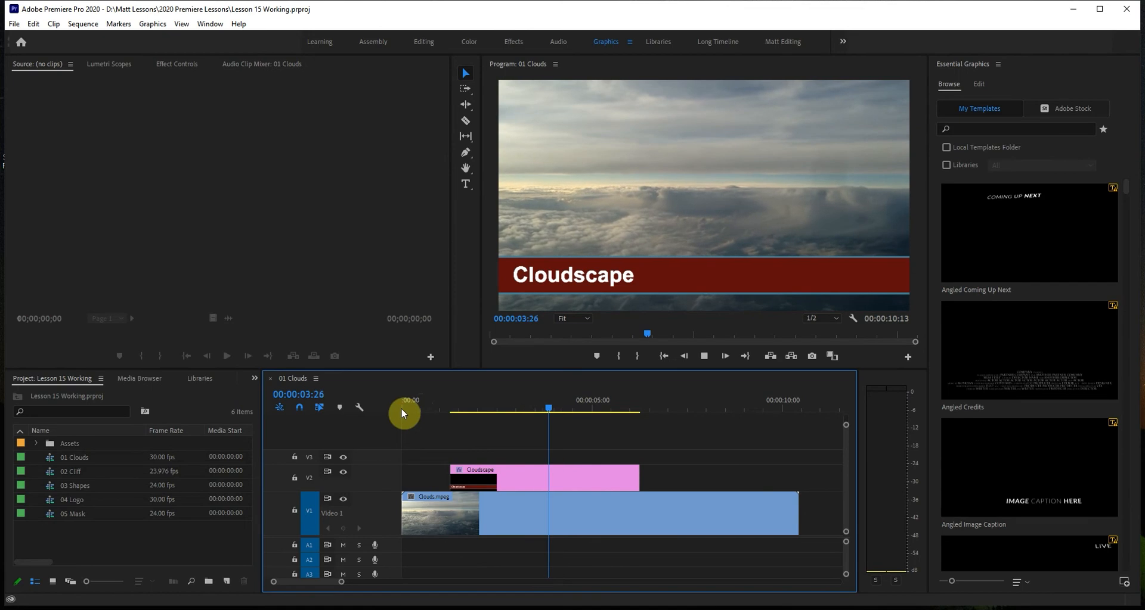
{"action": "key", "text": "space"}
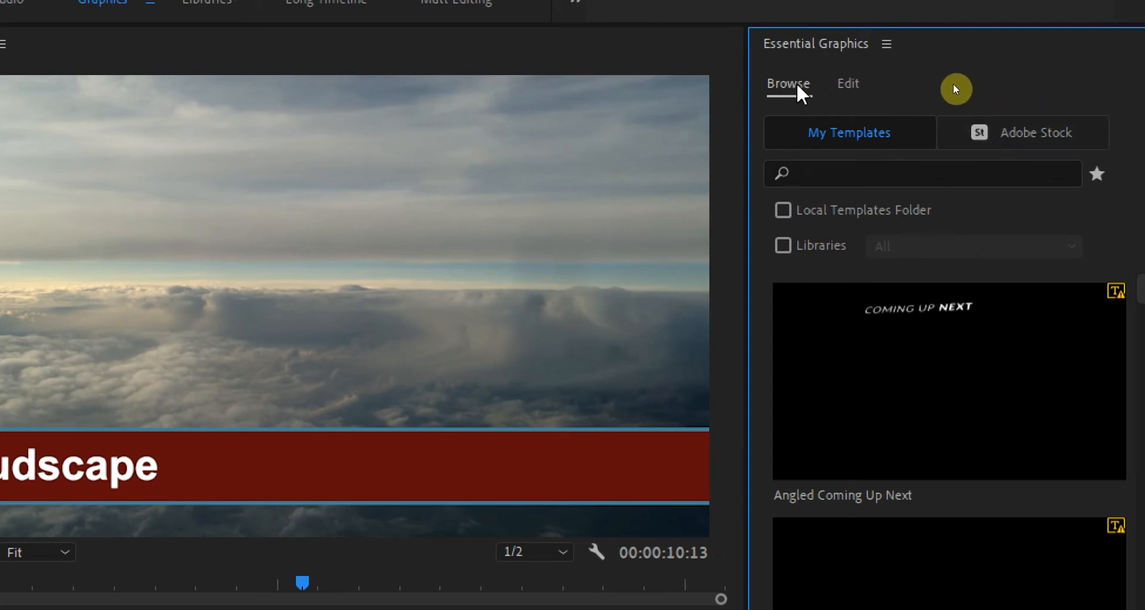
Compare the Essential Graphics browsing and editing views, then select the red bar in the frame and deselect it.
{"action": "left_click", "coordinate": [849, 85]}
{"action": "left_click", "coordinate": [786, 85]}
{"action": "left_click", "coordinate": [847, 87]}
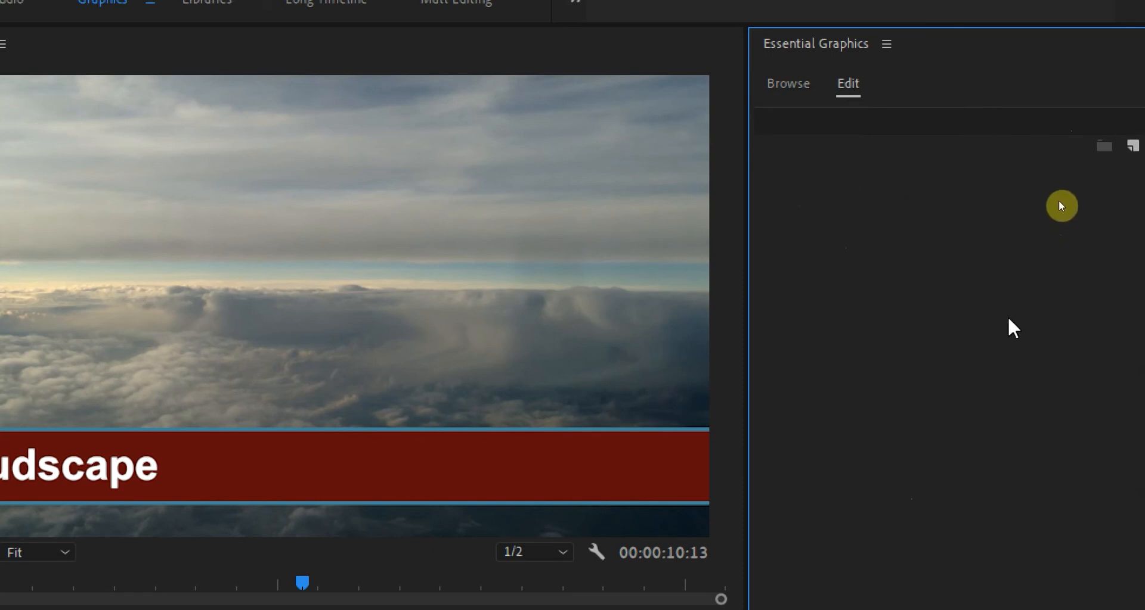
{"action": "left_click", "coordinate": [368, 483]}
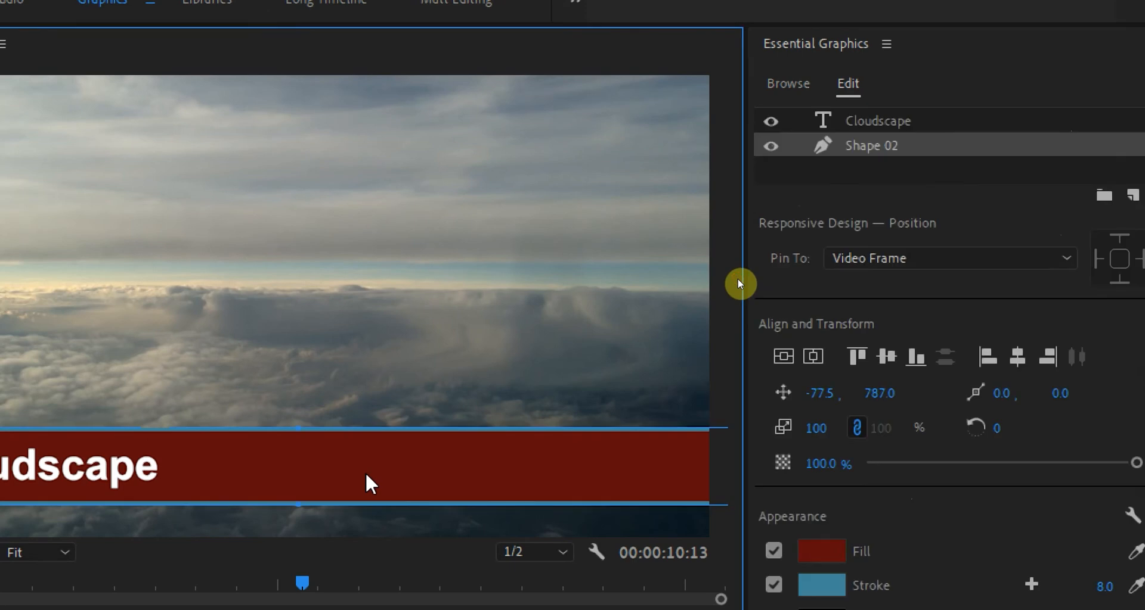
{"action": "left_click", "coordinate": [1007, 166]}
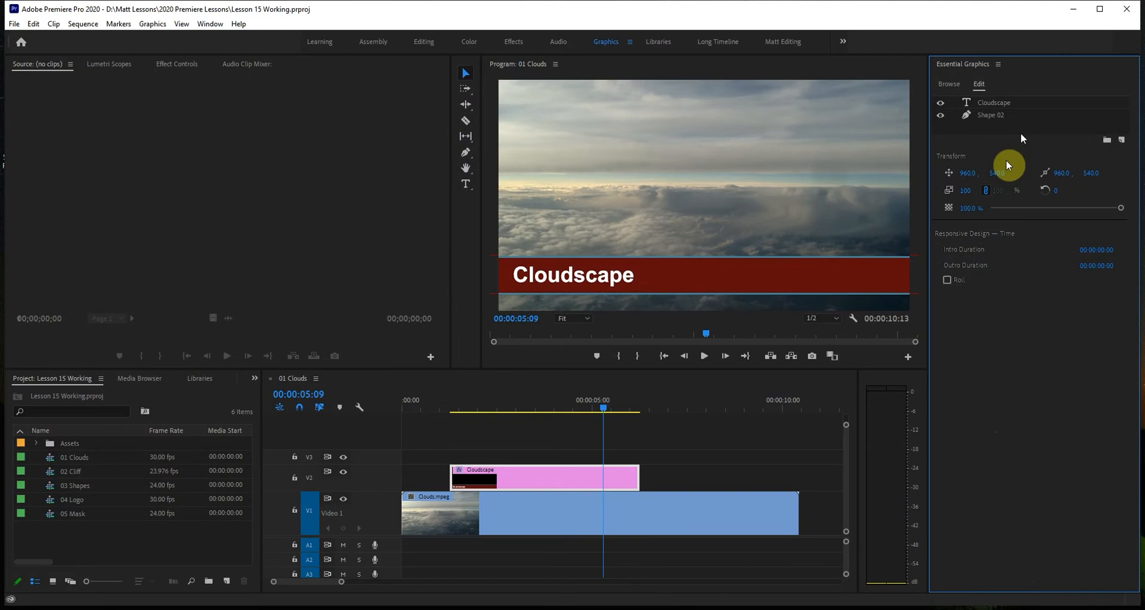
Show the effect controls of the Cloudscape graphic clip on V2 and select its Shape 02 layer.
{"action": "left_click", "coordinate": [175, 65]}
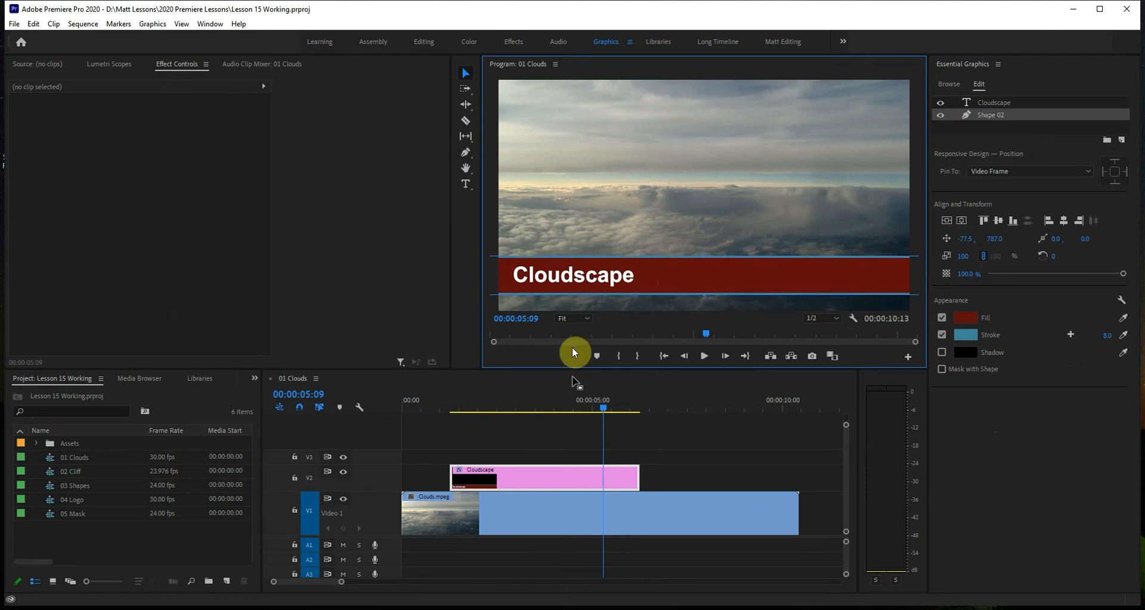
{"action": "left_click", "coordinate": [582, 480]}
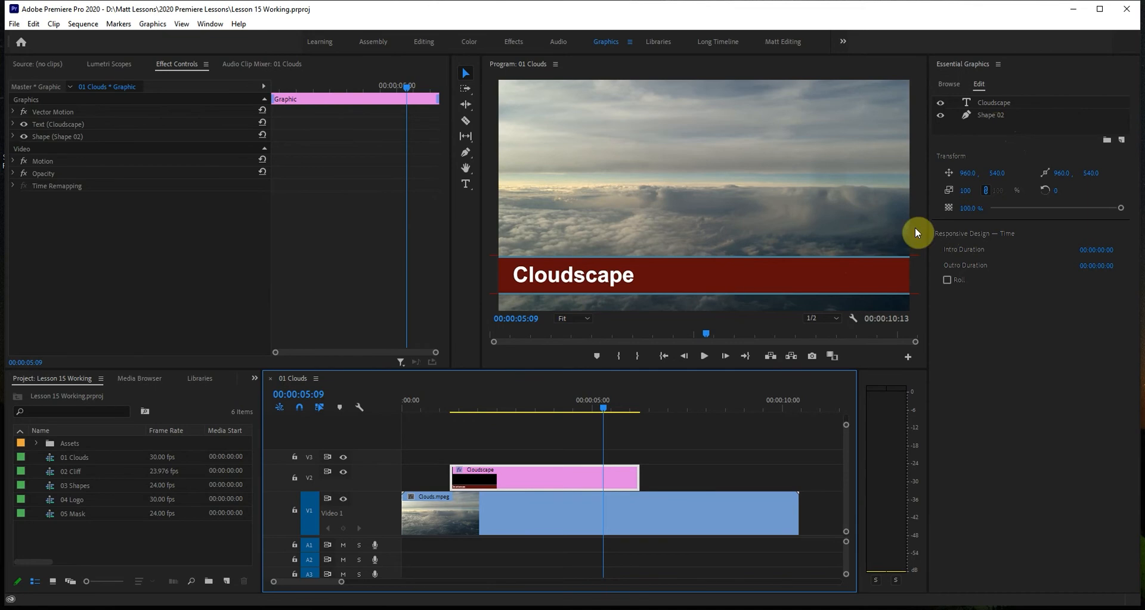
{"action": "left_click", "coordinate": [986, 115]}
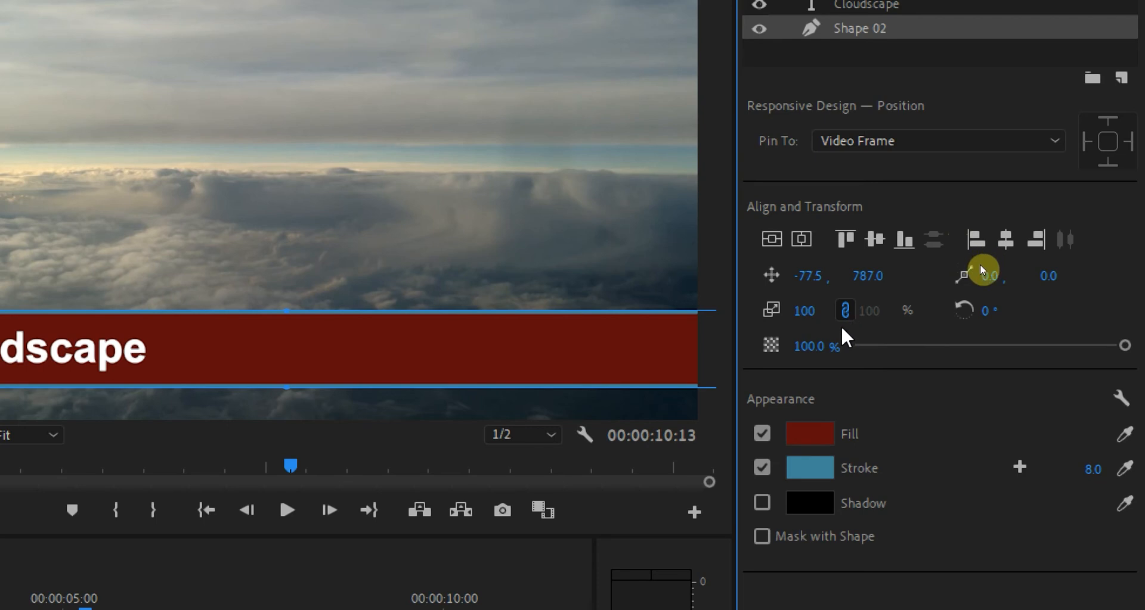
Try sampling a different fill colour for the Shape 02 bar with the eyedropper, and undo the change.
{"action": "mouse_move", "coordinate": [1123, 346]}
{"action": "left_mouse_down"}
{"action": "mouse_move", "coordinate": [920, 345]}
{"action": "mouse_move", "coordinate": [1139, 355]}
{"action": "left_mouse_up"}
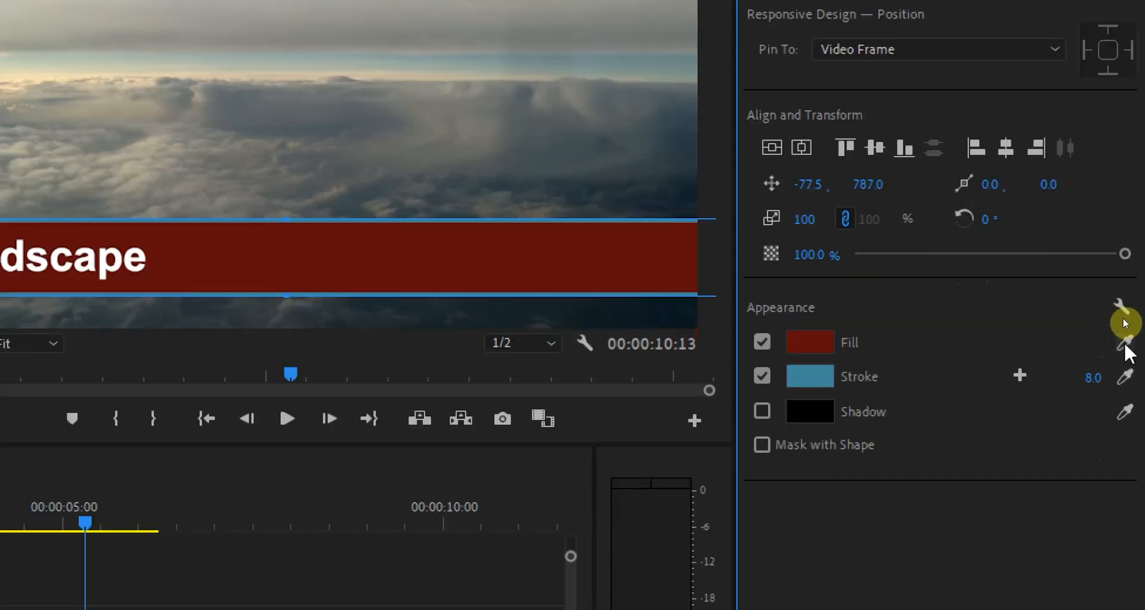
{"action": "left_click", "coordinate": [1124, 344]}
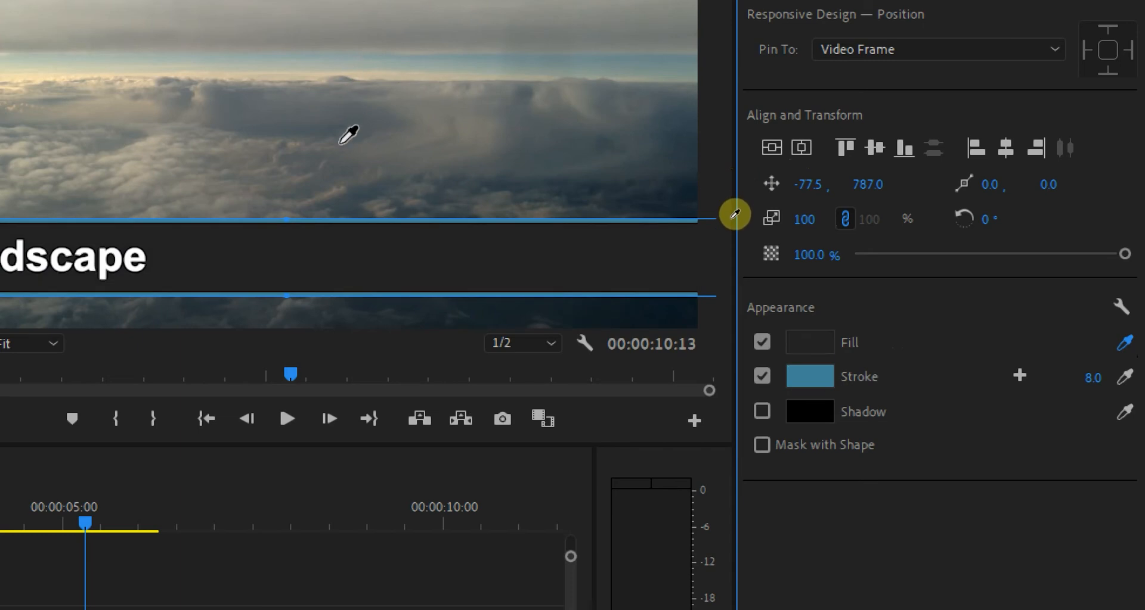
{"action": "left_click", "coordinate": [770, 247]}
{"action": "left_click_drag", "start_coordinate": [770, 243], "coordinate": [1109, 426]}
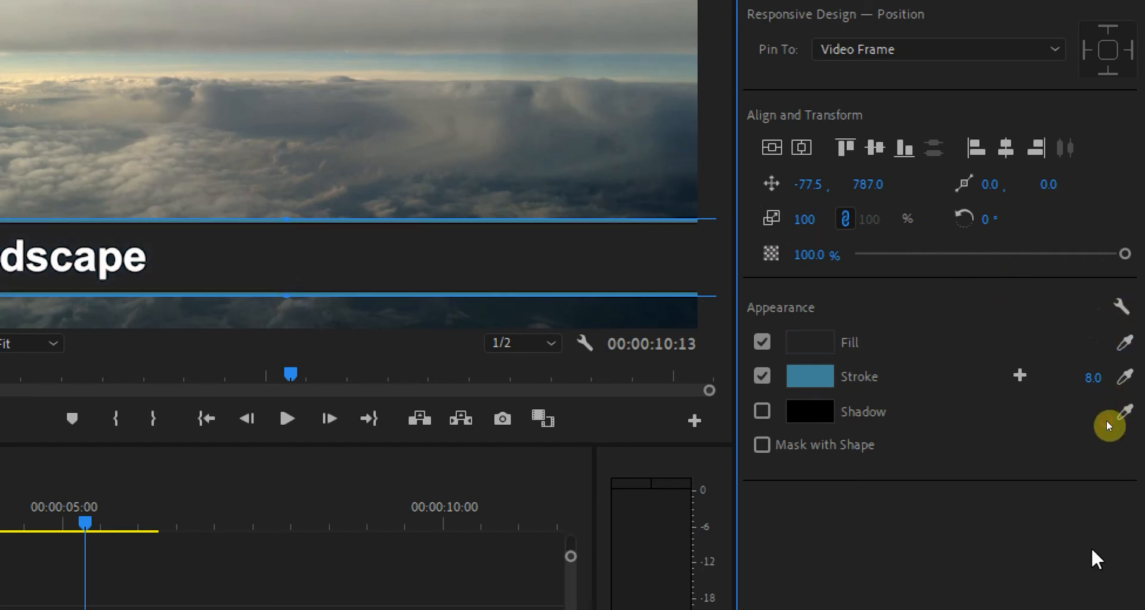
{"action": "key", "text": "ctrl+z"}
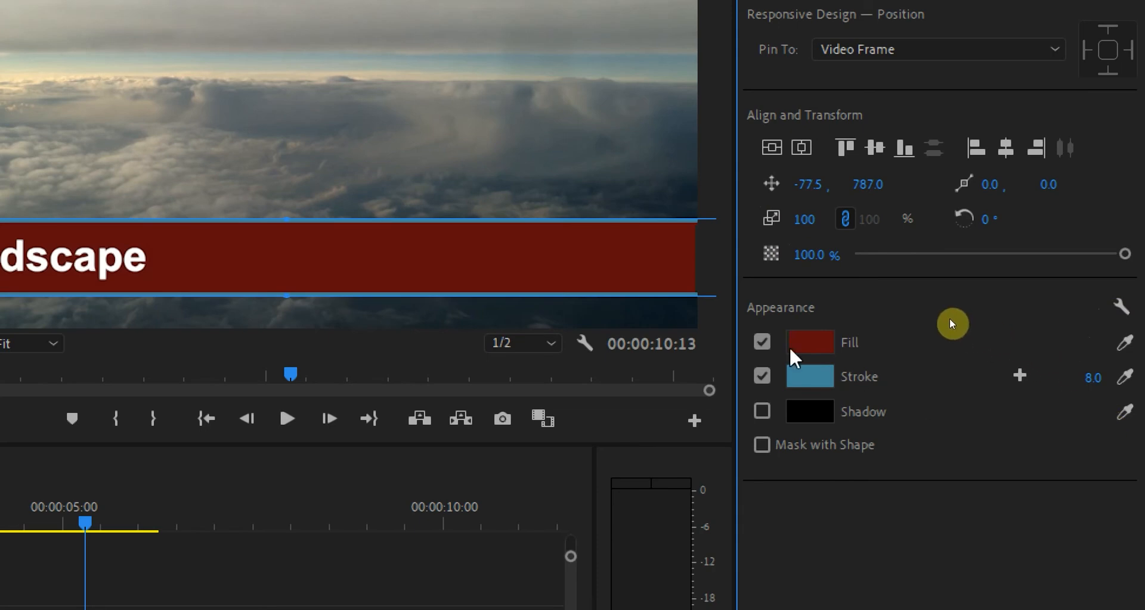
Turn the bar's fill off and on again, and inspect its colour picker without changing the colour.
{"action": "left_click", "coordinate": [762, 342]}
{"action": "left_click", "coordinate": [762, 342]}
{"action": "left_click", "coordinate": [810, 345]}
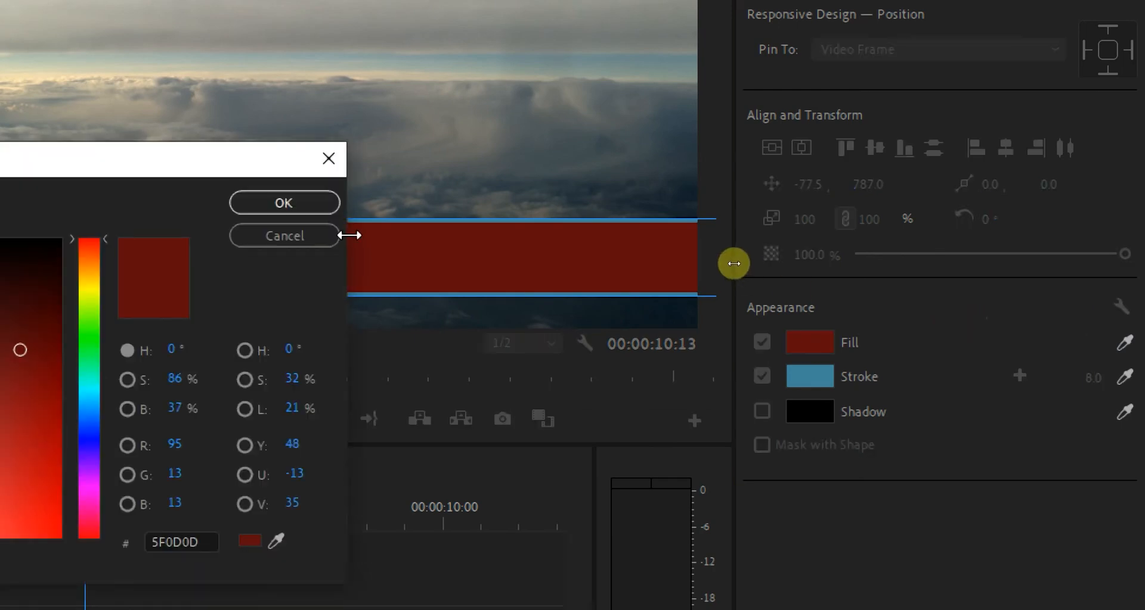
{"action": "left_click", "coordinate": [573, 239]}
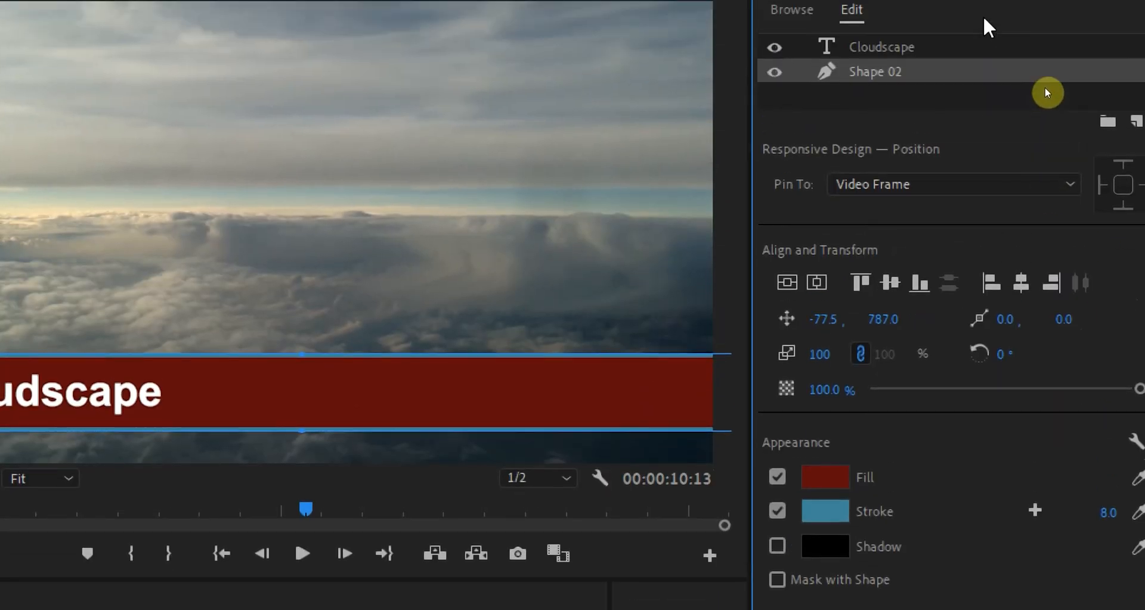
Select the Cloudscape text layer to view its text properties.
{"action": "left_click", "coordinate": [902, 46]}
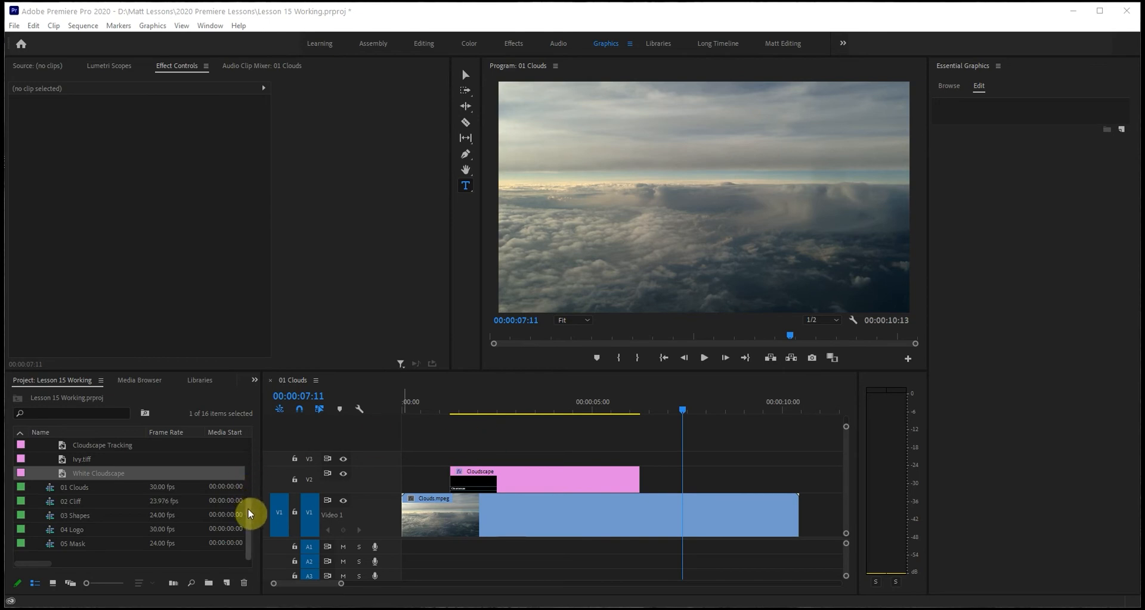
Place the White Cloudscape graphic from the Assets bin on V2 after the Cloudscape clip, and park the playhead at 00:00:07:07.
{"action": "left_click", "coordinate": [250, 459]}
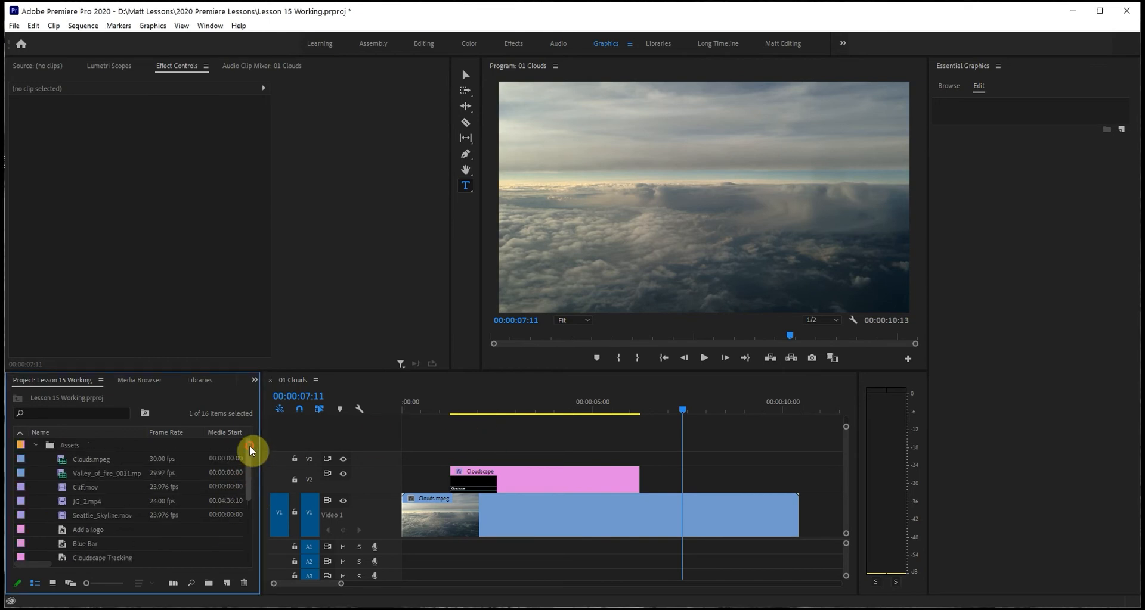
{"action": "left_click", "coordinate": [37, 446]}
{"action": "left_click", "coordinate": [37, 446]}
{"action": "scroll", "coordinate": [249, 486], "scroll_direction": "down", "scroll_amount": 5}
{"action": "scroll", "coordinate": [247, 514], "scroll_direction": "down", "scroll_amount": 2}
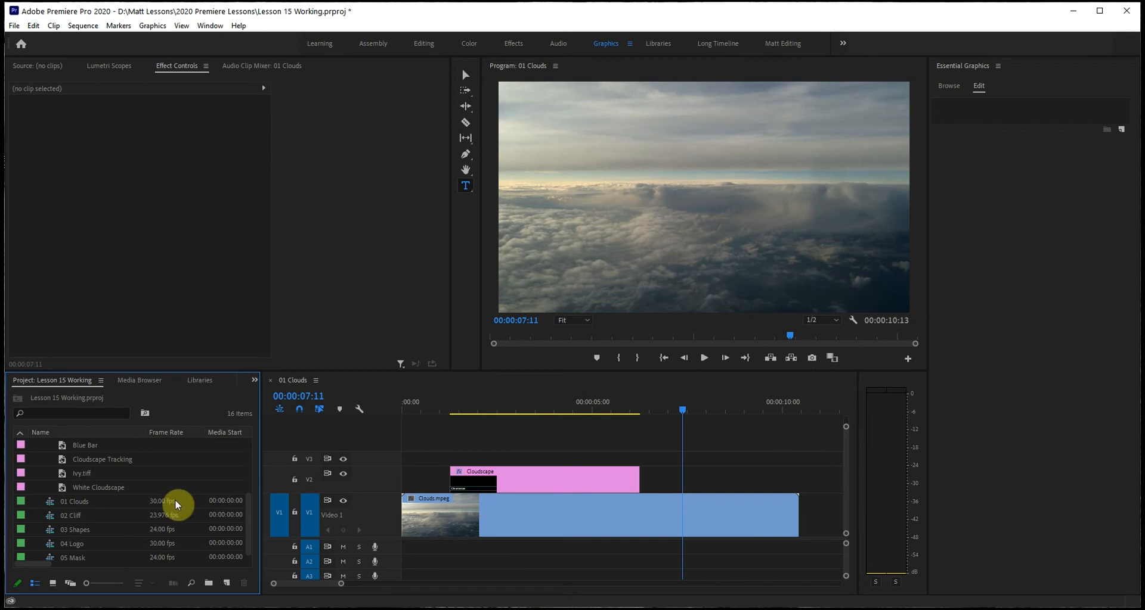
{"action": "left_click_drag", "start_coordinate": [63, 493], "coordinate": [667, 472]}
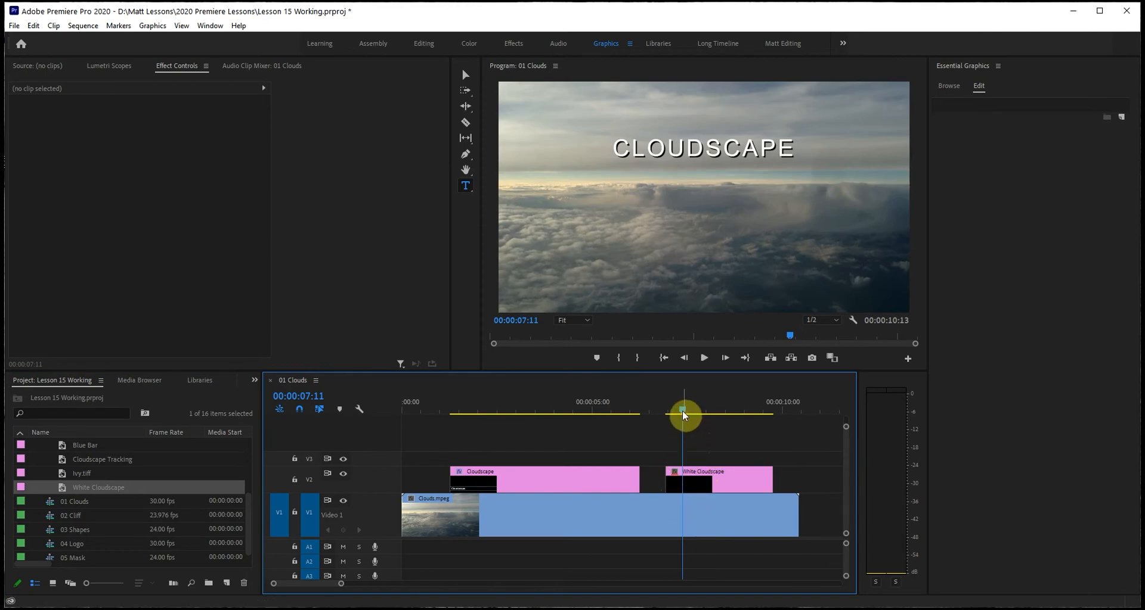
{"action": "mouse_move", "coordinate": [681, 411]}
{"action": "left_mouse_down"}
{"action": "mouse_move", "coordinate": [721, 414]}
{"action": "mouse_move", "coordinate": [677, 414]}
{"action": "left_mouse_up"}
Insert a space so the white title reads CLOUD SCAPE, and widen the kerning at that space.
{"action": "left_click", "coordinate": [701, 150]}
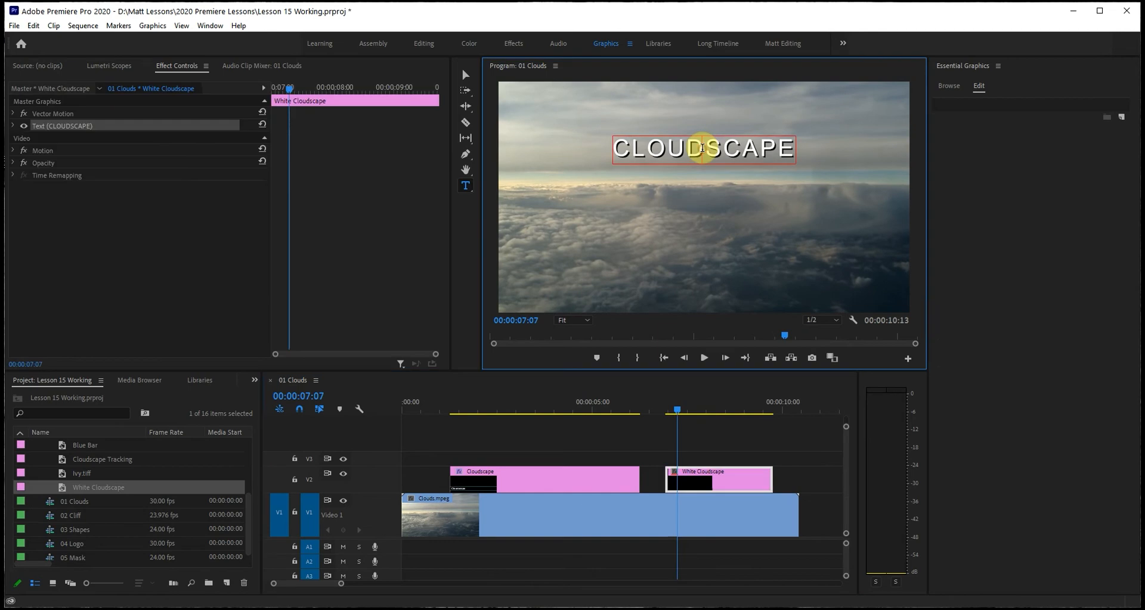
{"action": "left_click", "coordinate": [701, 148]}
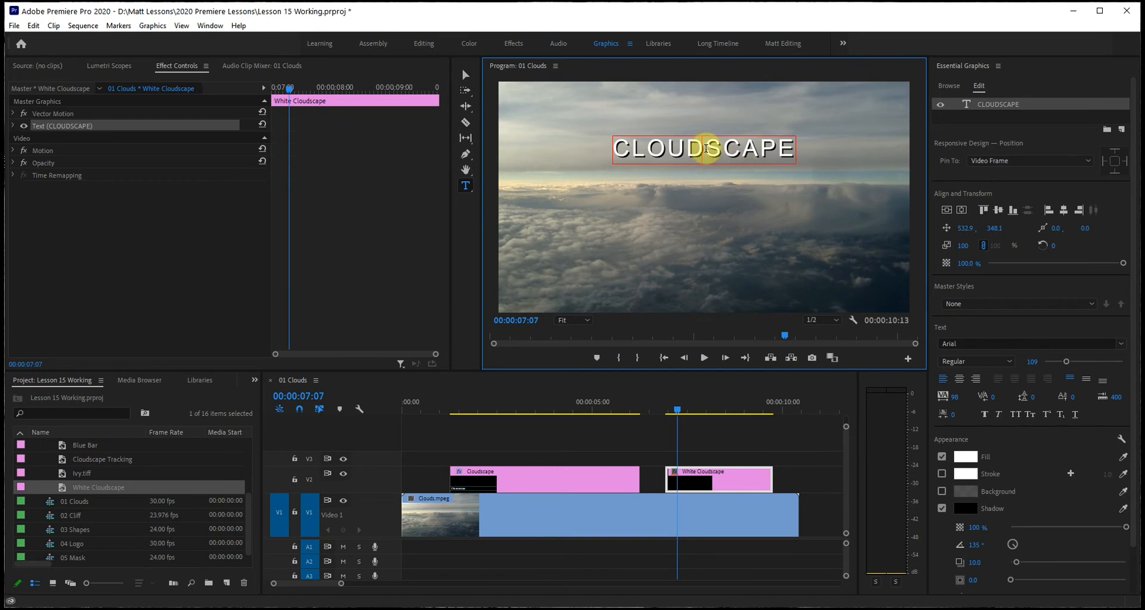
{"action": "left_click_drag", "start_coordinate": [720, 147], "coordinate": [707, 150]}
{"action": "left_click", "coordinate": [707, 150]}
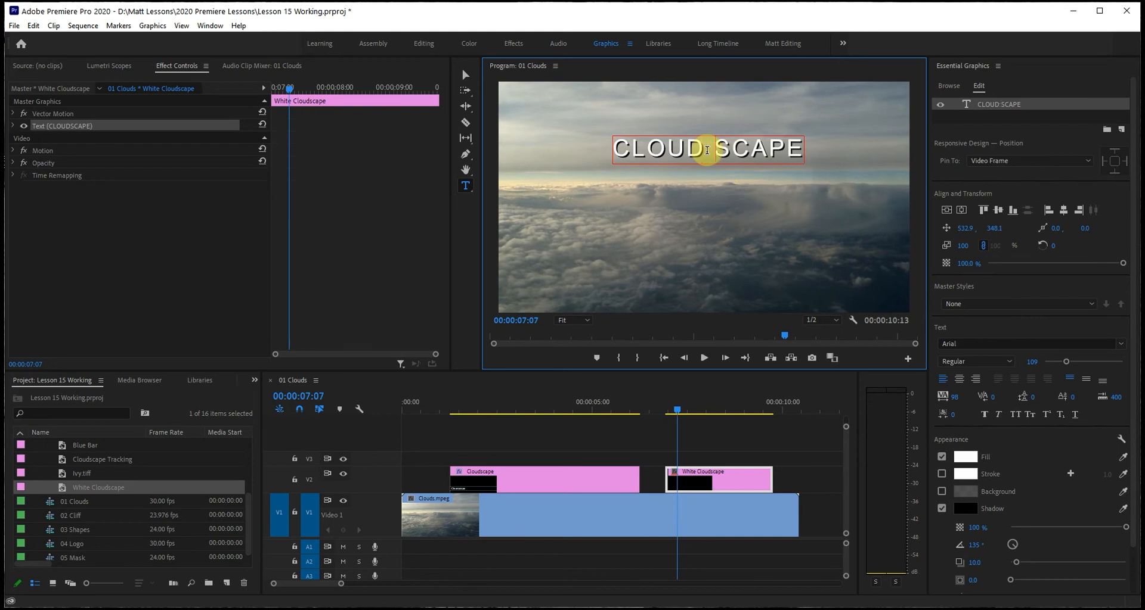
{"action": "left_click_drag", "start_coordinate": [707, 151], "coordinate": [714, 153]}
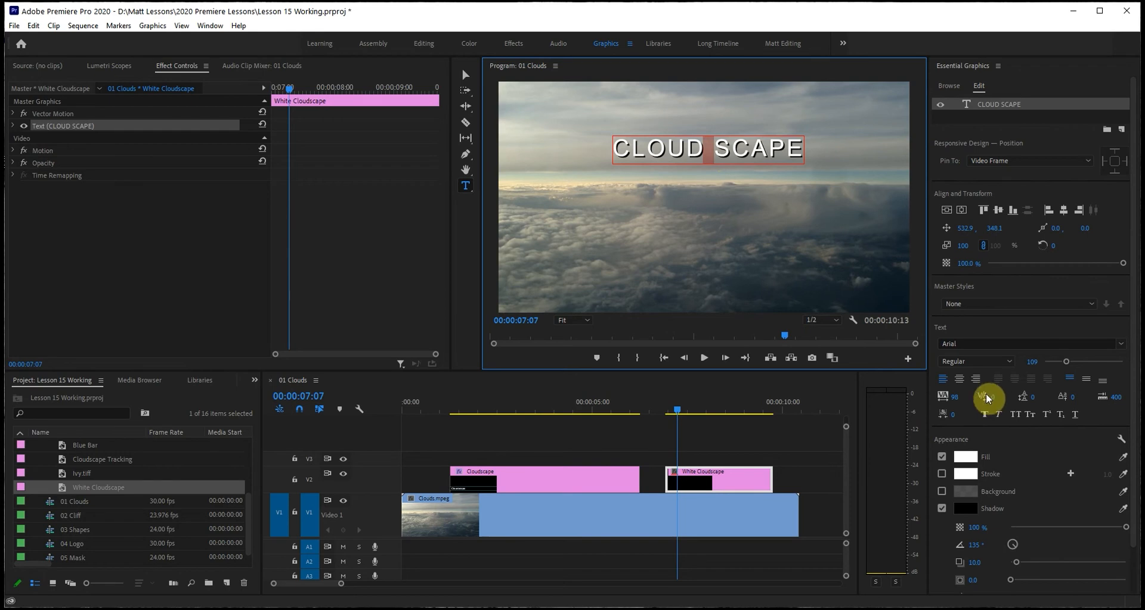
{"action": "left_click_drag", "start_coordinate": [991, 401], "coordinate": [1037, 402]}
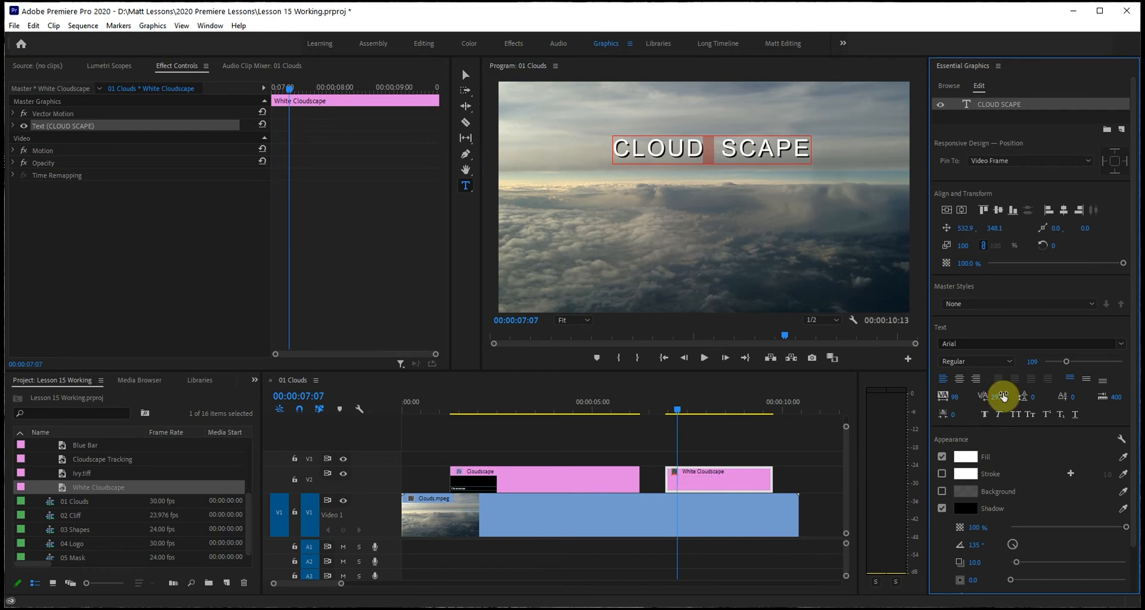
Undo the kerning change and delete the space so the white title reads CLOUDSCAPE.
{"action": "key", "text": "ctrl+z"}
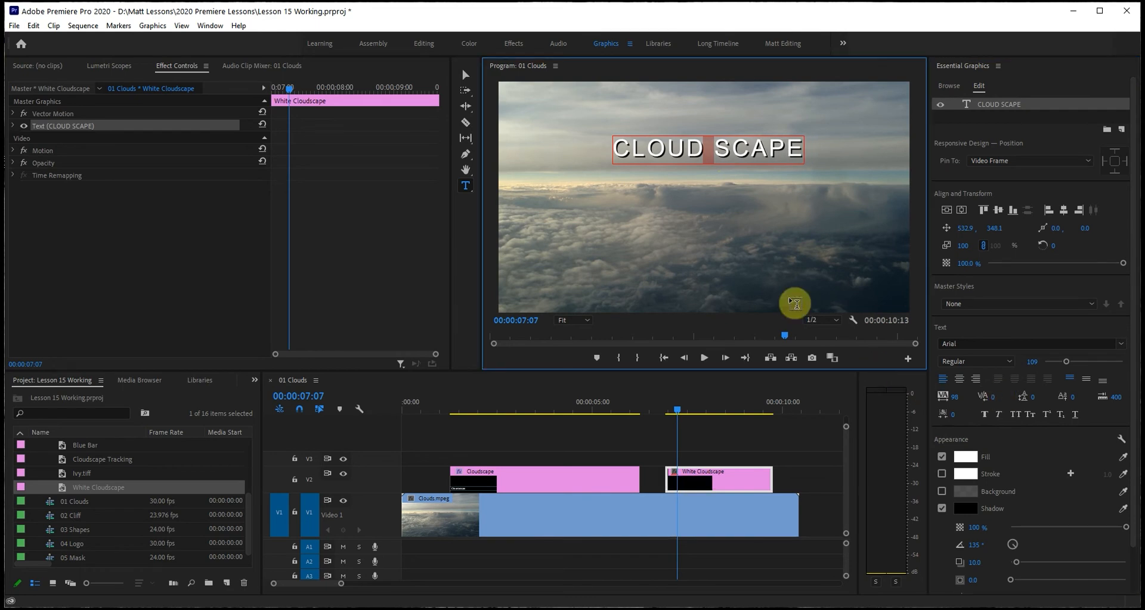
{"action": "key", "text": "BackSpace"}
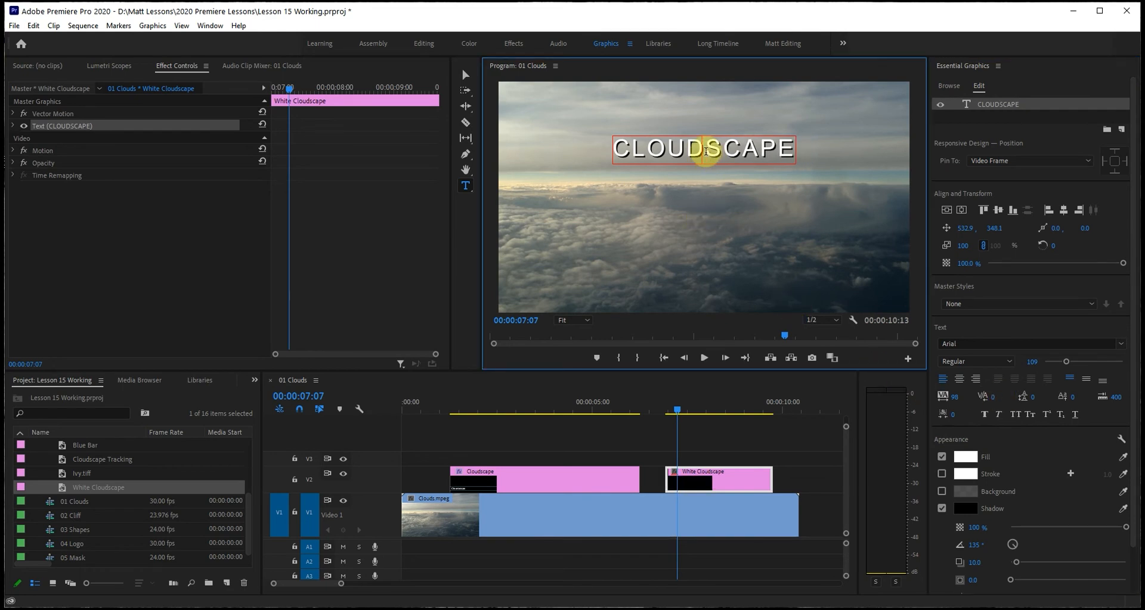
{"action": "double_click", "coordinate": [705, 151]}
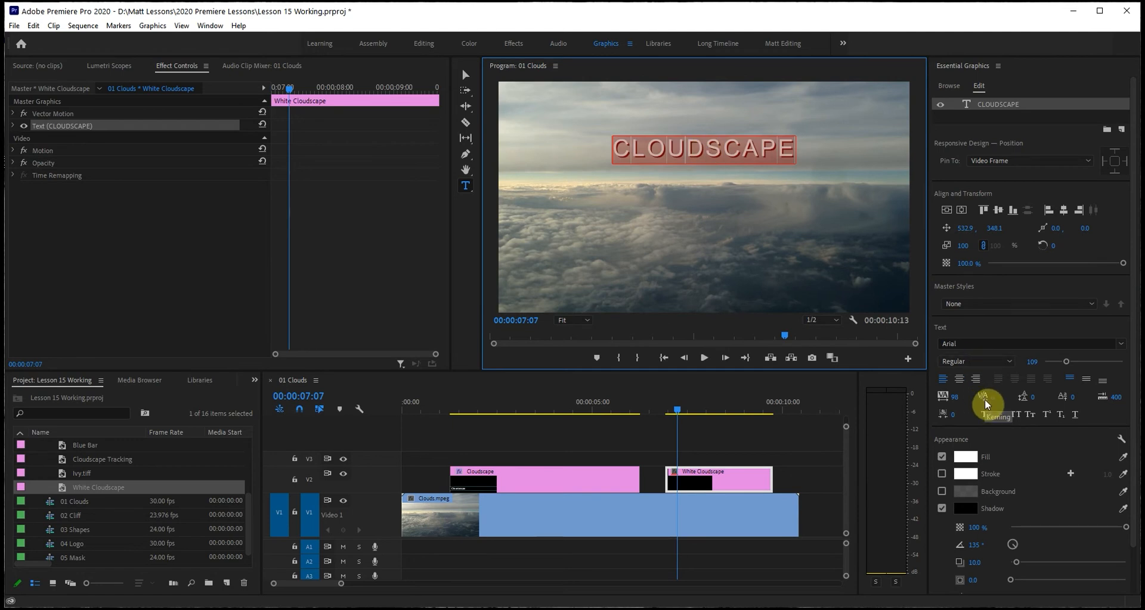
{"action": "left_click", "coordinate": [695, 150]}
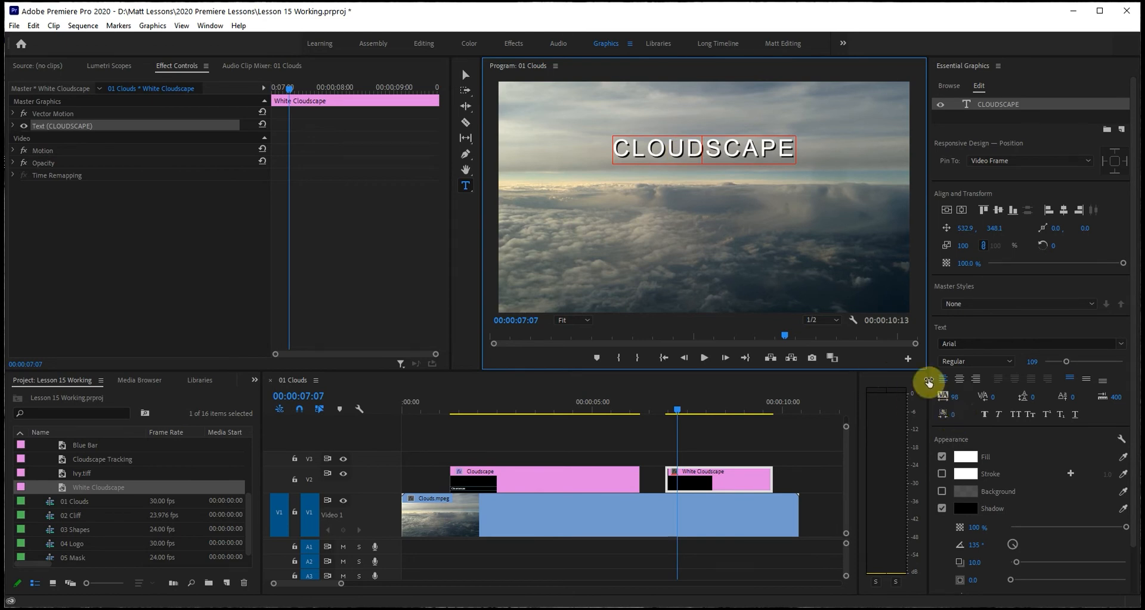
Select the whole CLOUDSCAPE title and widen its tracking to 343.
{"action": "double_click", "coordinate": [700, 150]}
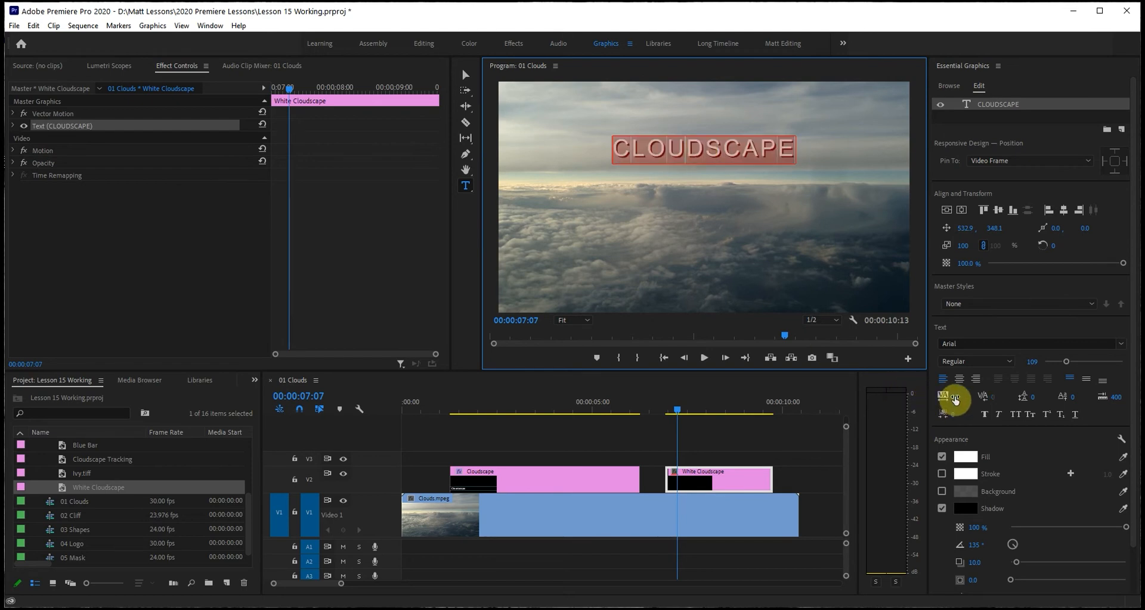
{"action": "left_click_drag", "start_coordinate": [954, 398], "coordinate": [1020, 396]}
{"action": "left_click", "coordinate": [959, 395]}
{"action": "left_click", "coordinate": [959, 414]}
{"action": "left_click", "coordinate": [945, 396]}
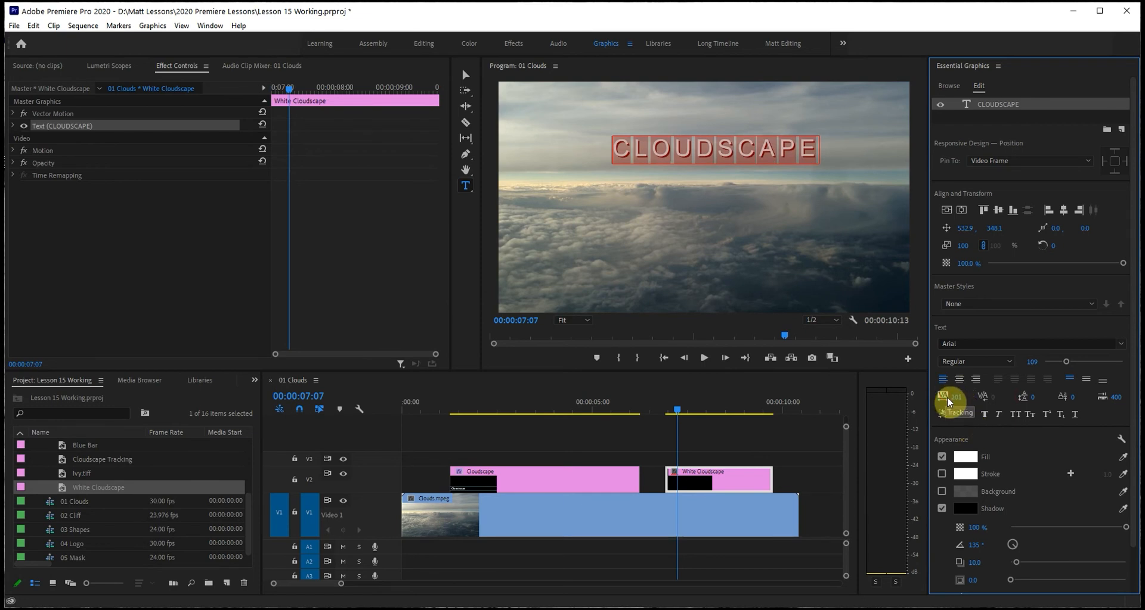
{"action": "left_click_drag", "start_coordinate": [956, 398], "coordinate": [1029, 397]}
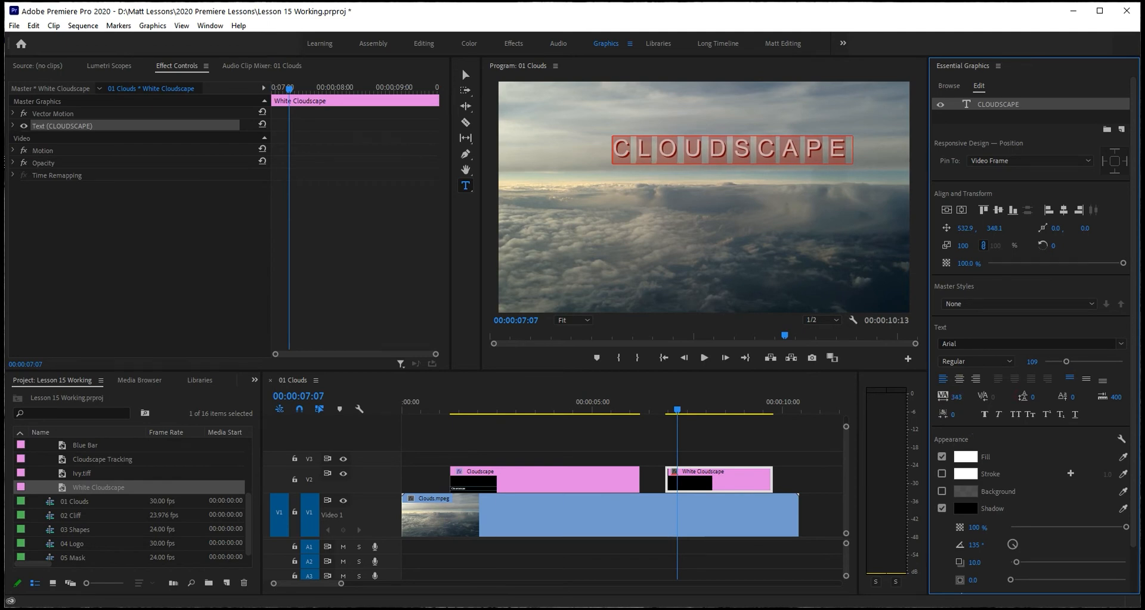
{"action": "left_click_drag", "start_coordinate": [1029, 397], "coordinate": [1029, 398]}
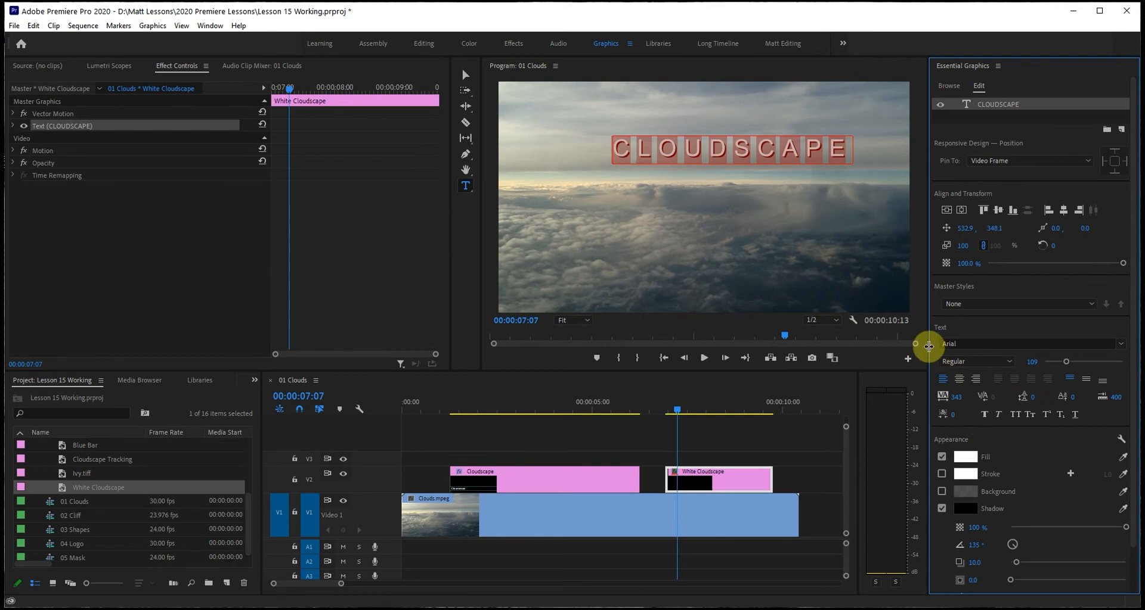
{"action": "left_click", "coordinate": [860, 223]}
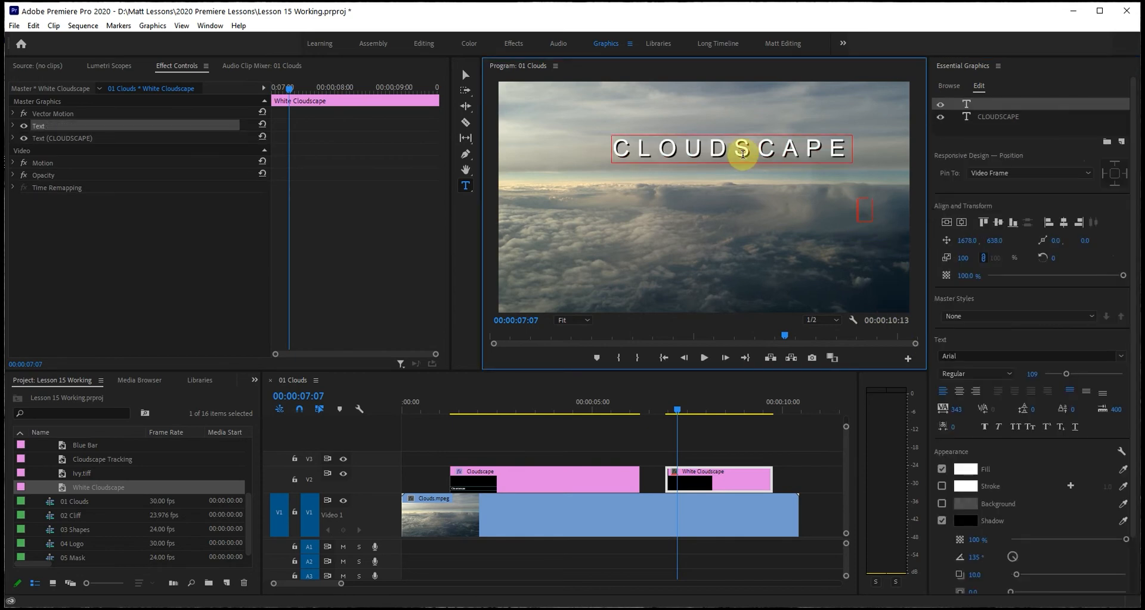
Try centring the CLOUDSCAPE title both vertically and horizontally in the frame.
{"action": "double_click", "coordinate": [742, 154]}
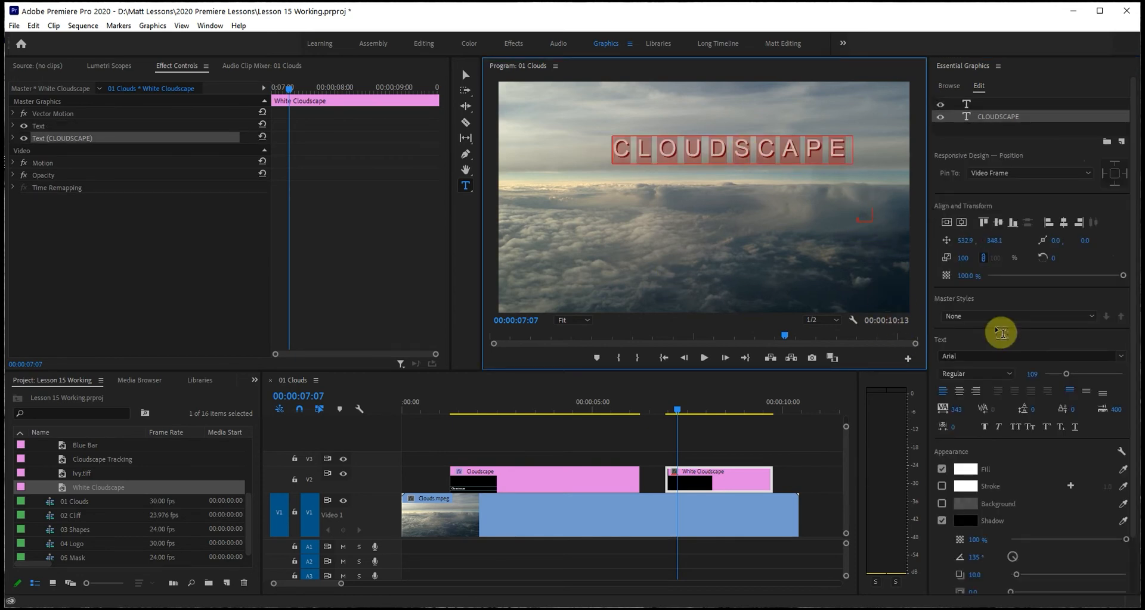
{"action": "left_click", "coordinate": [946, 223]}
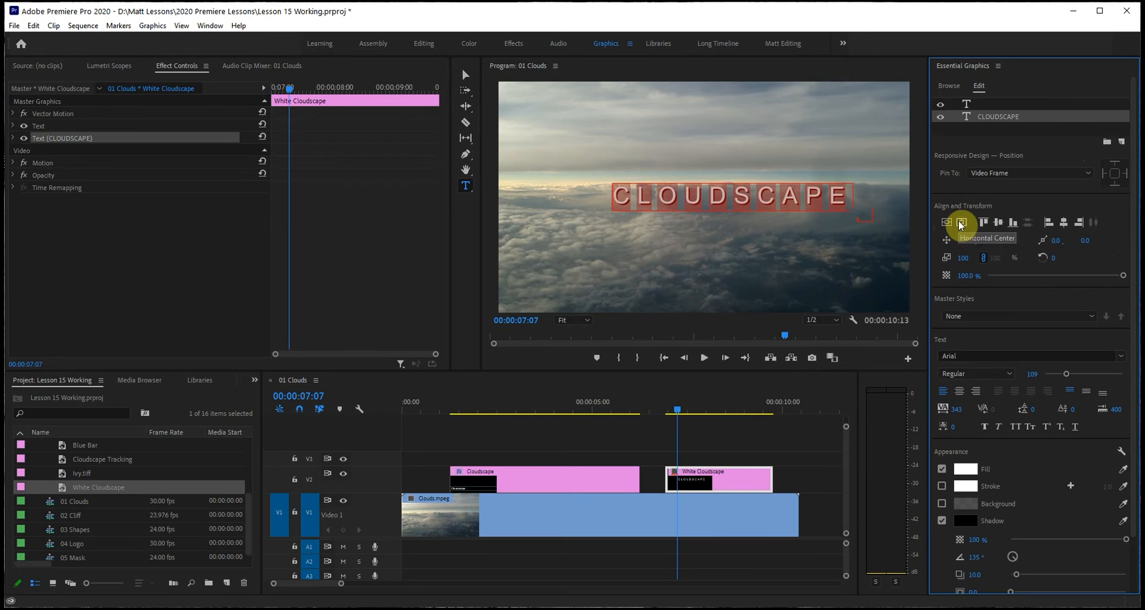
{"action": "left_click", "coordinate": [961, 224]}
{"action": "left_click", "coordinate": [819, 214]}
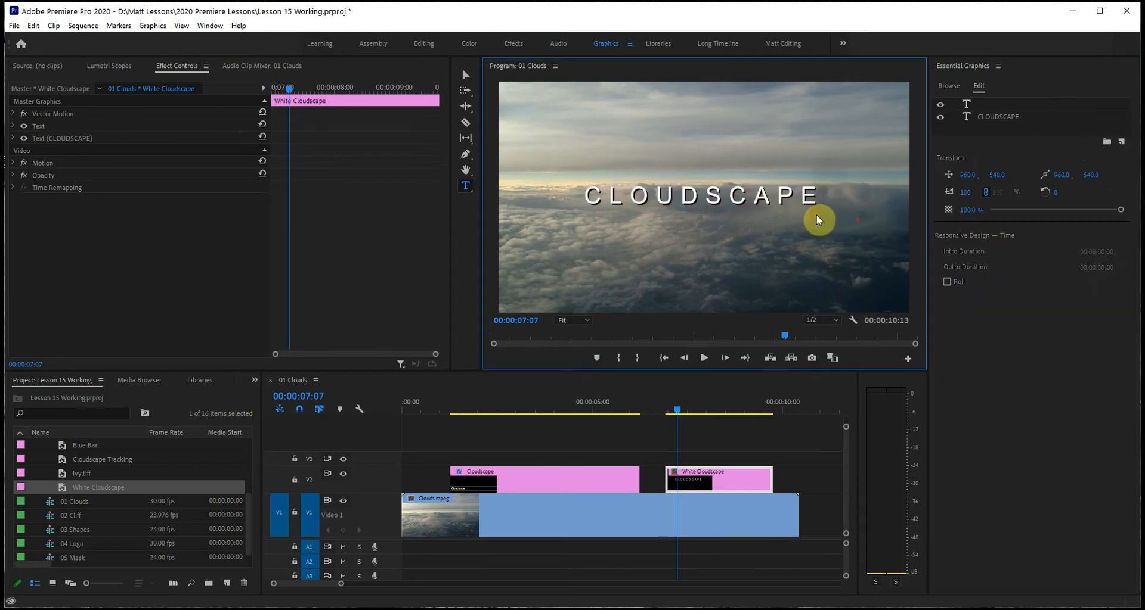
{"action": "left_click", "coordinate": [765, 259]}
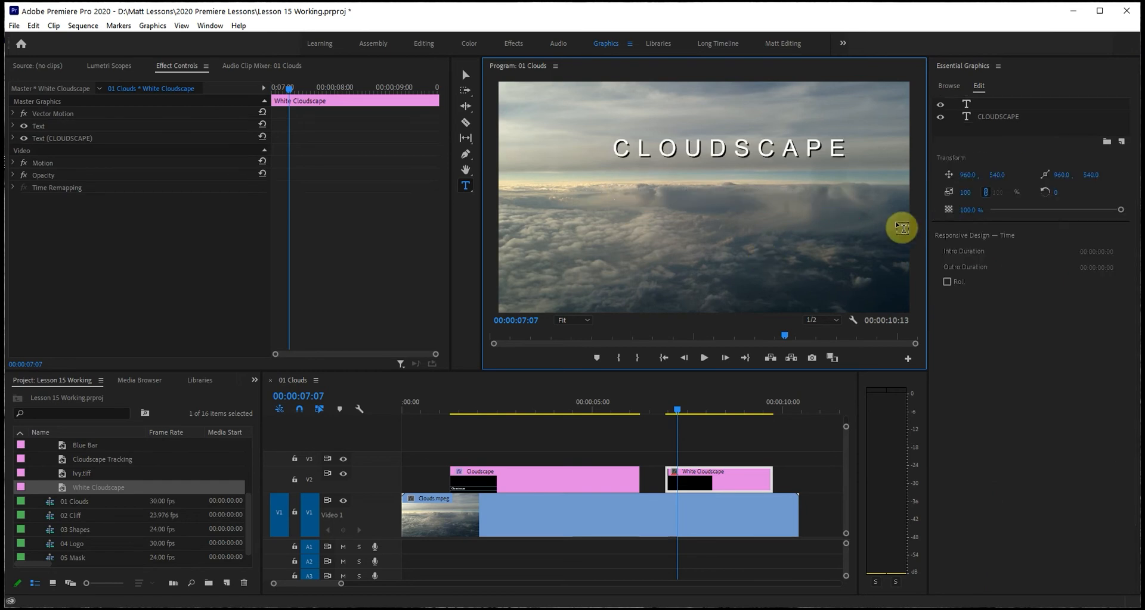
Centre the CLOUDSCAPE title in the frame along the horizontal direction only.
{"action": "left_click", "coordinate": [741, 146]}
{"action": "double_click", "coordinate": [741, 146]}
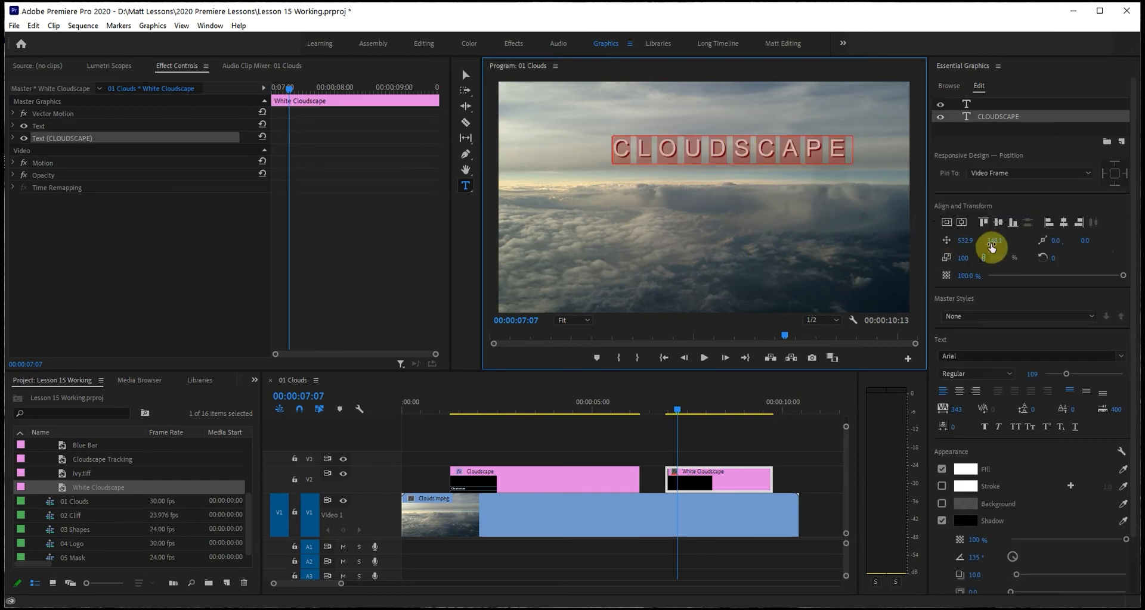
{"action": "left_click", "coordinate": [960, 223]}
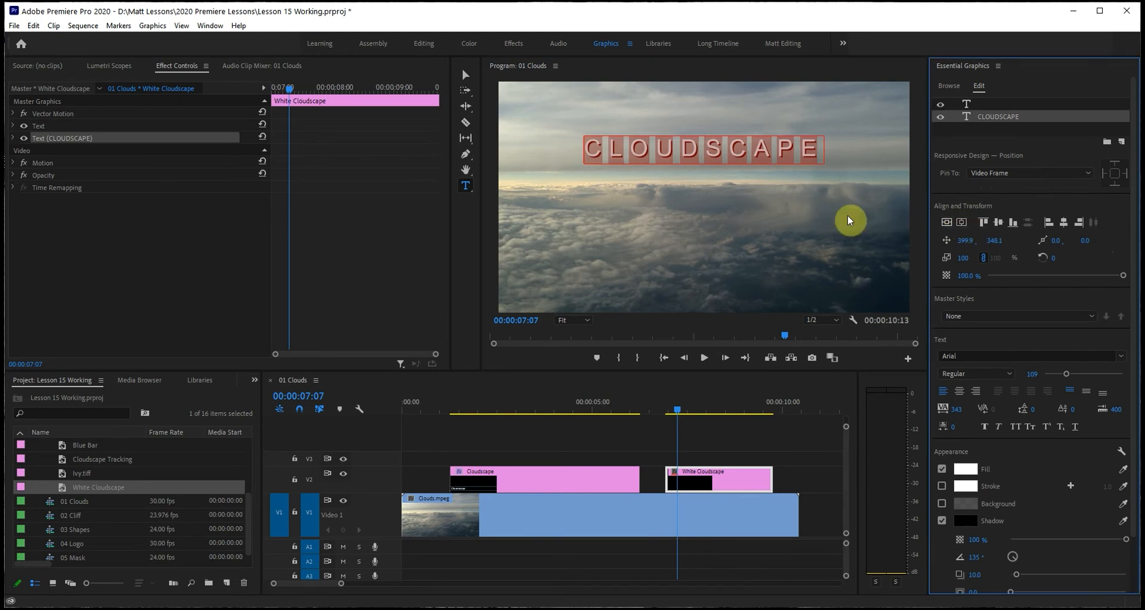
{"action": "left_click", "coordinate": [739, 178]}
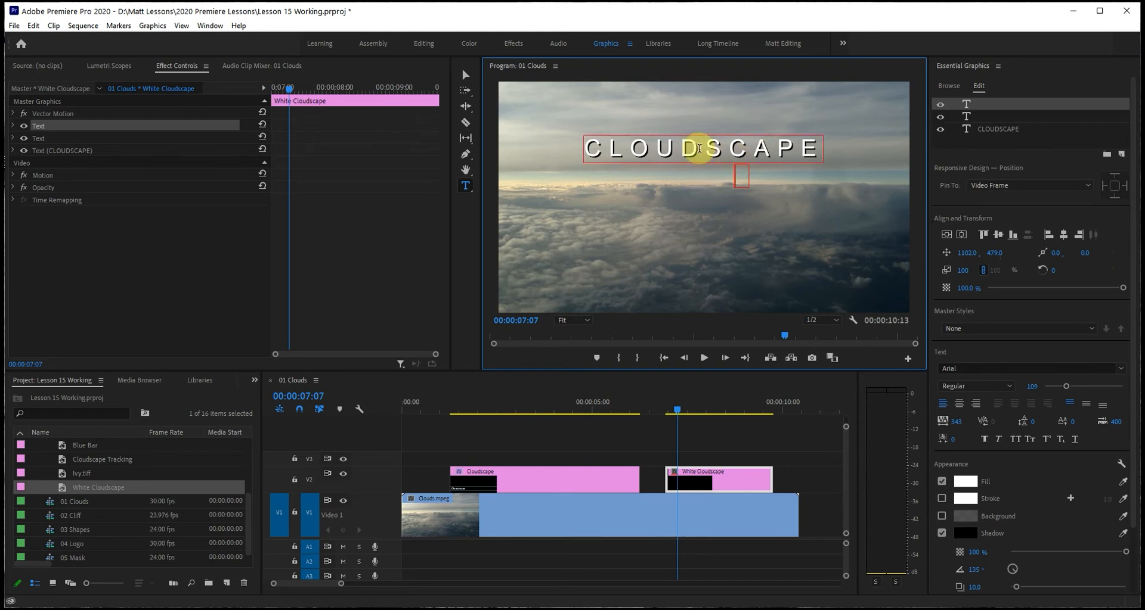
Set the CLOUDSCAPE title to centre-aligned text and recentre it horizontally in the frame.
{"action": "double_click", "coordinate": [699, 149]}
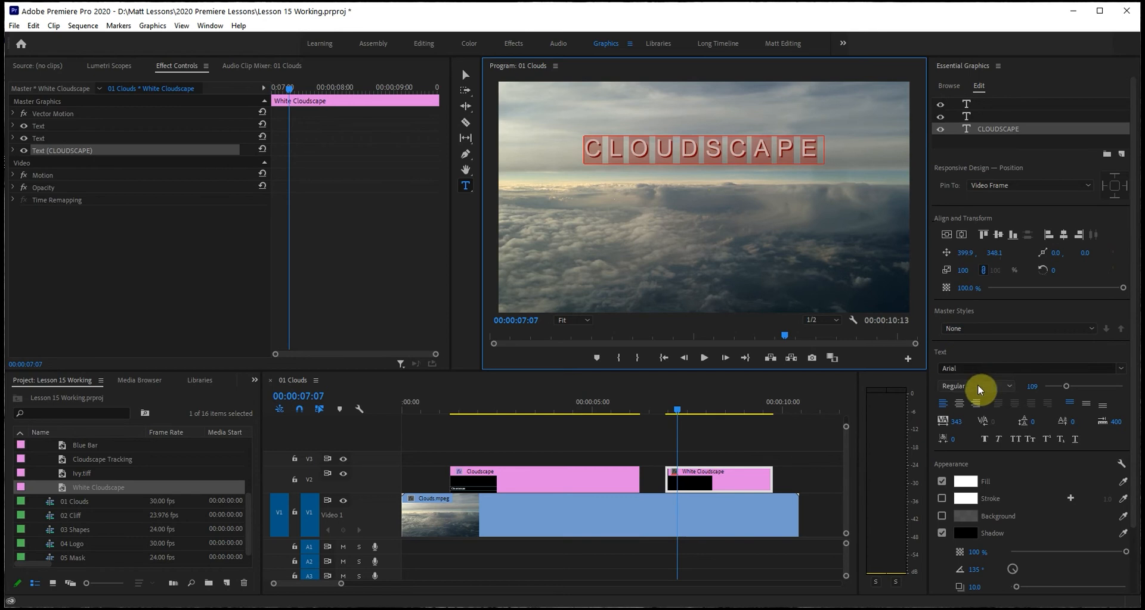
{"action": "left_click", "coordinate": [959, 405]}
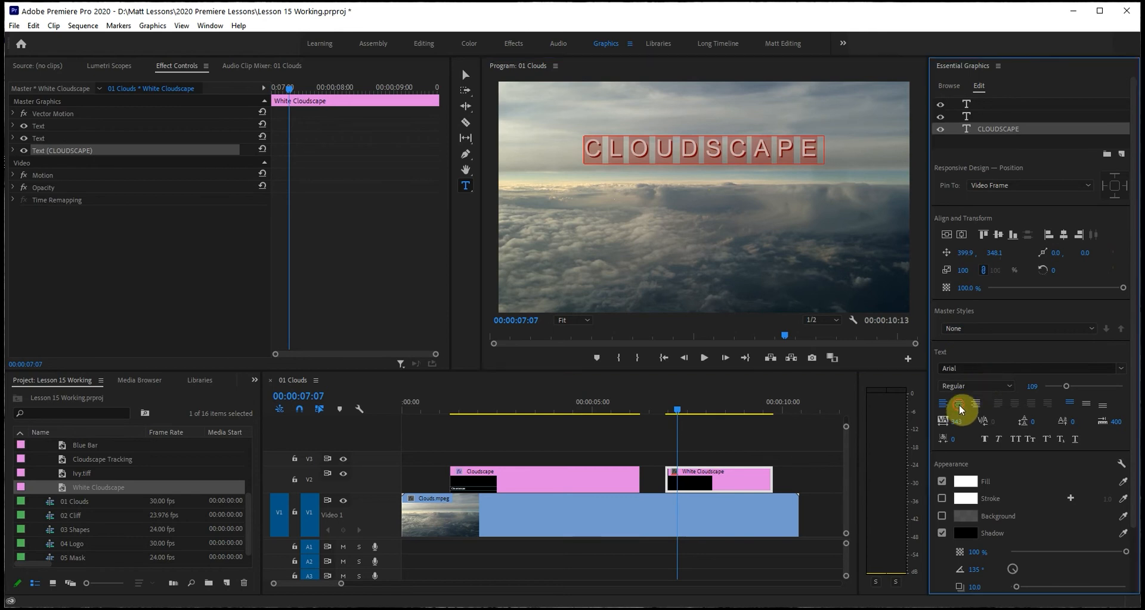
{"action": "left_click", "coordinate": [961, 237]}
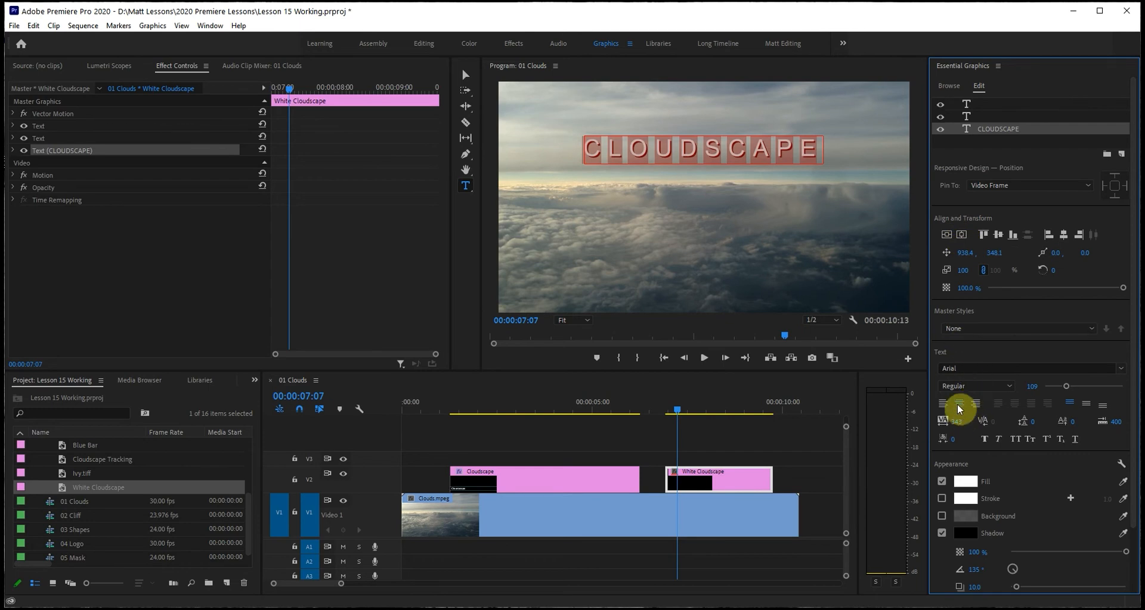
{"action": "left_click", "coordinate": [704, 168]}
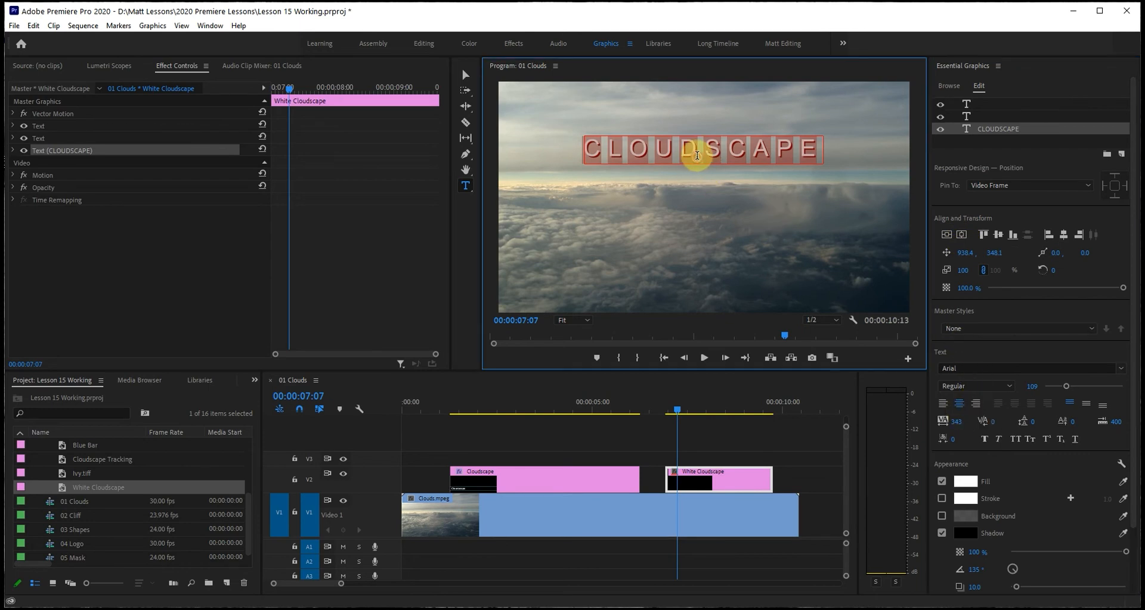
{"action": "left_click", "coordinate": [957, 403]}
Add a second line reading A NEW LAND beneath CLOUDSCAPE in the same text layer.
{"action": "left_click", "coordinate": [702, 151]}
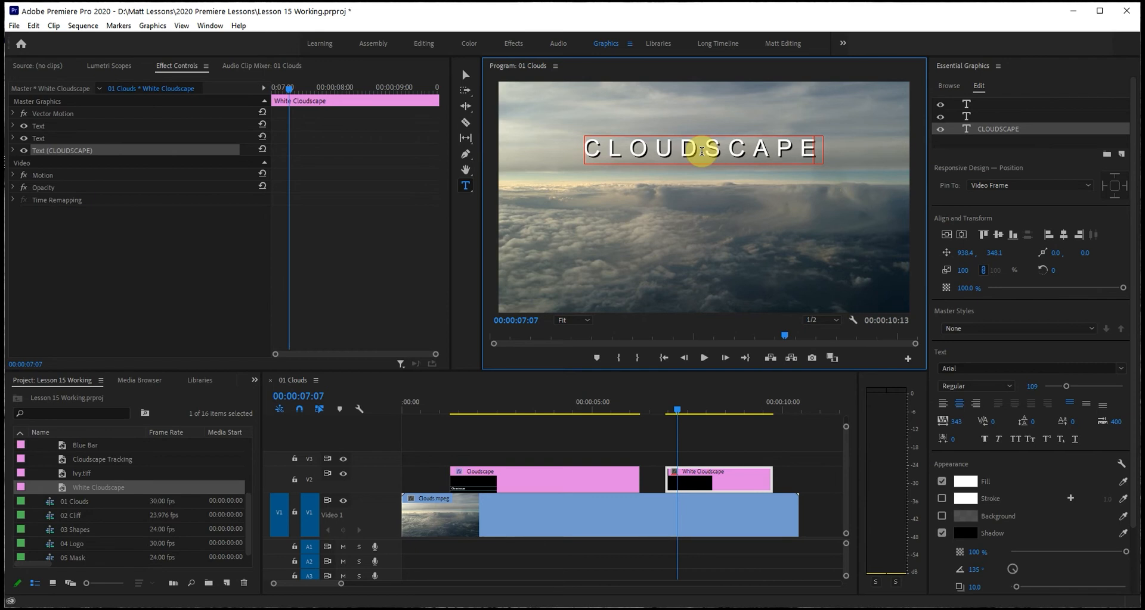
{"action": "key", "text": "Return"}
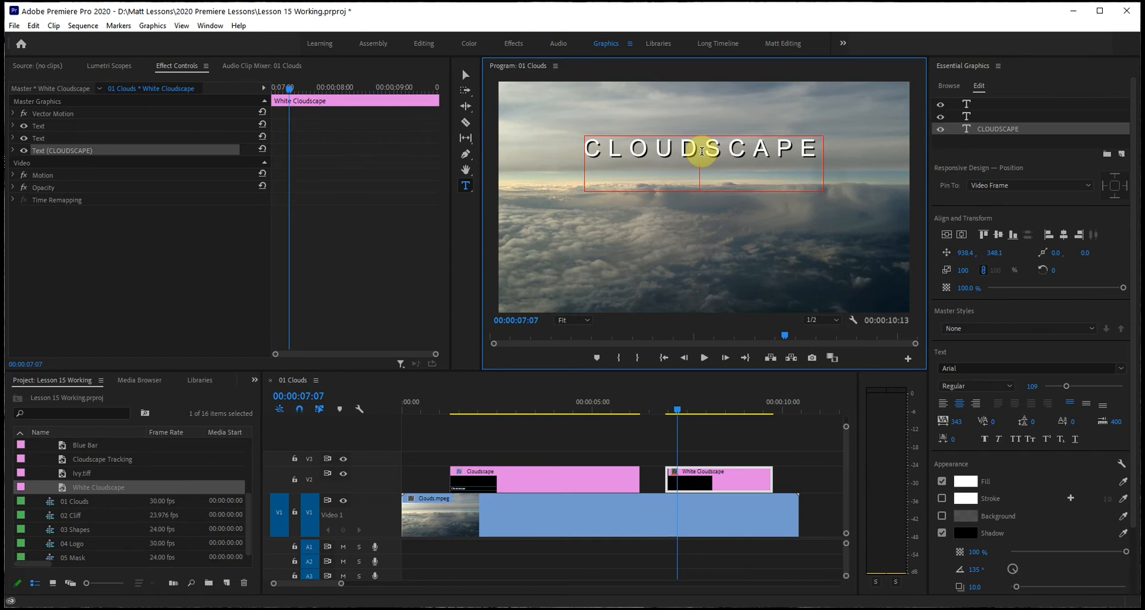
{"action": "type", "text": "A NEW LAND"}
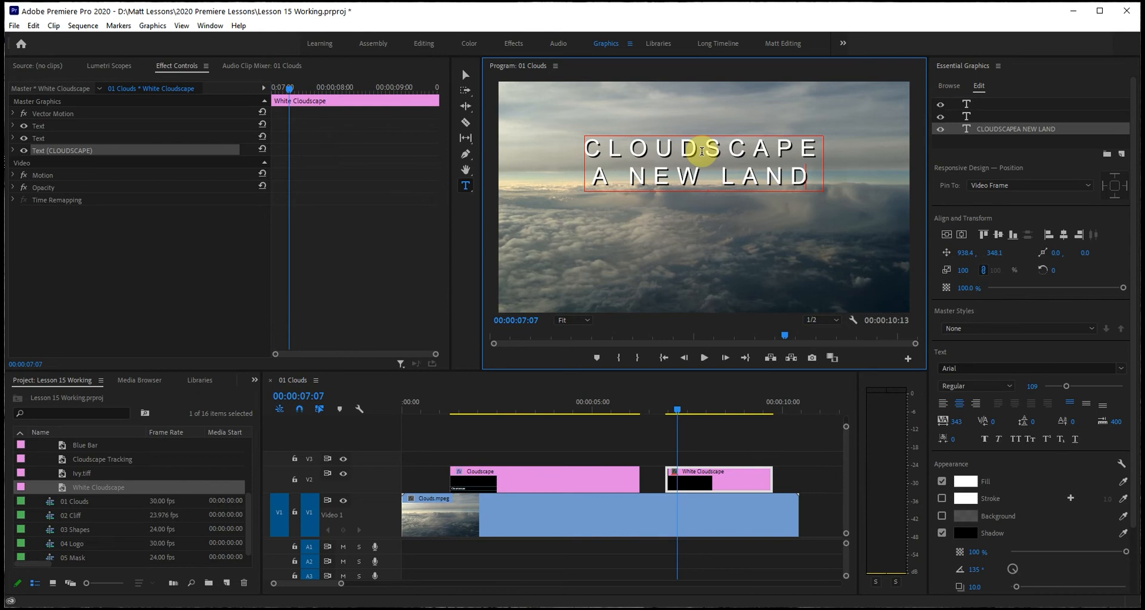
Select only the A NEW LAND line and reduce its font size to 48.
{"action": "left_click_drag", "start_coordinate": [599, 176], "coordinate": [807, 180]}
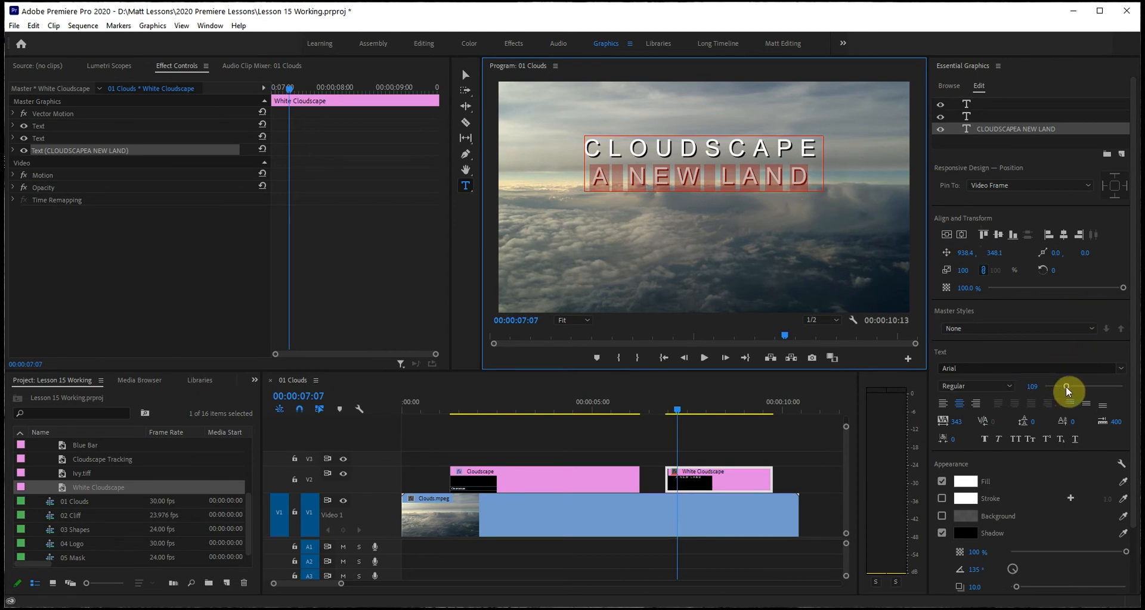
{"action": "left_click_drag", "start_coordinate": [1066, 388], "coordinate": [1052, 388]}
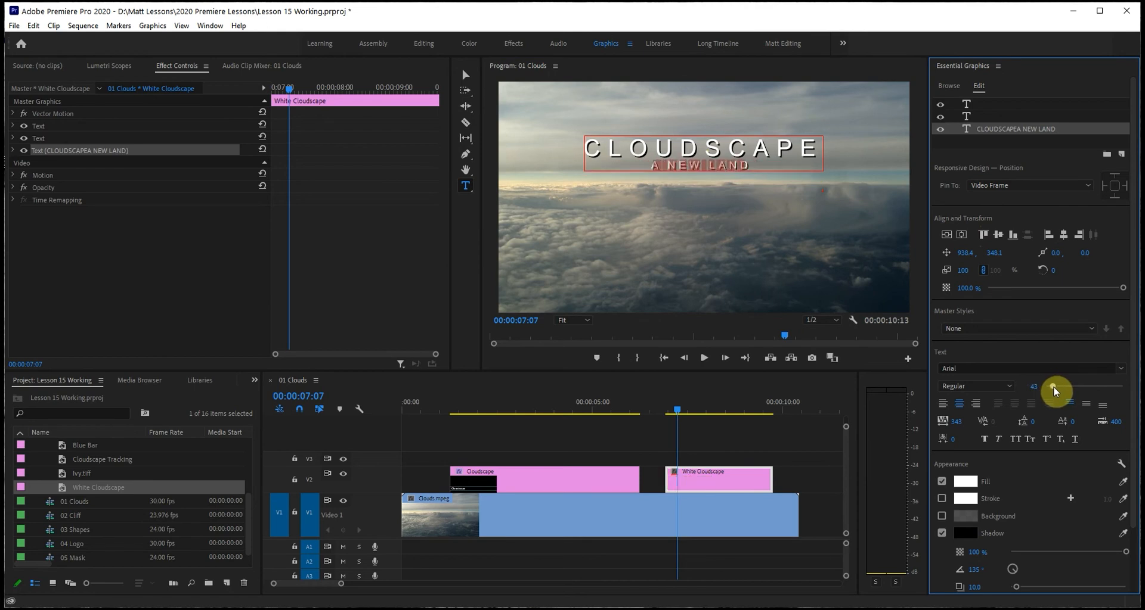
{"action": "left_click", "coordinate": [1030, 386]}
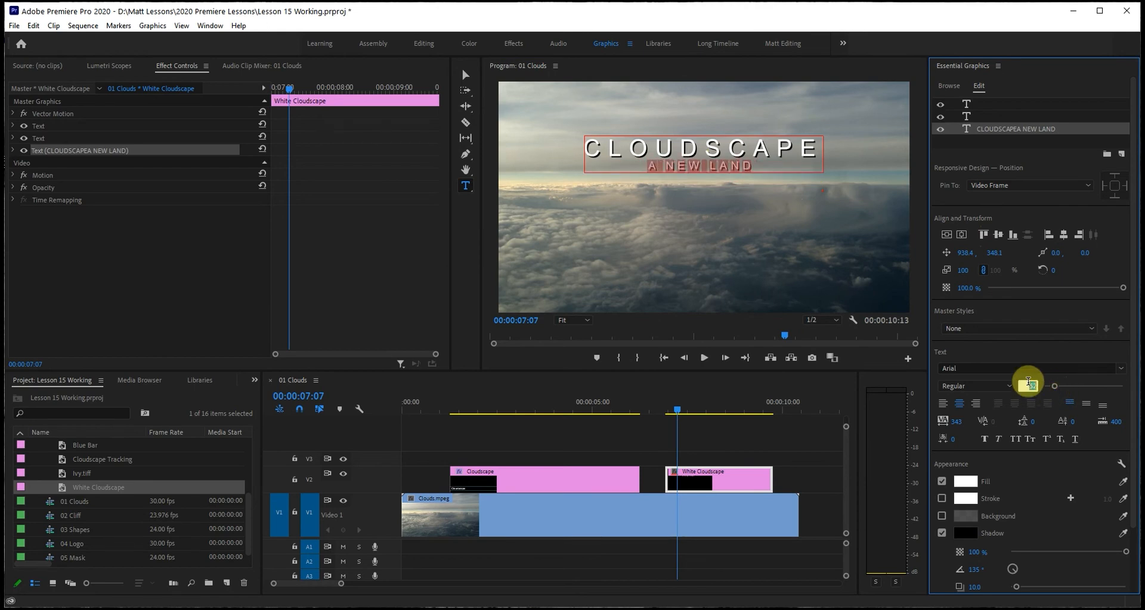
{"action": "type", "text": "48"}
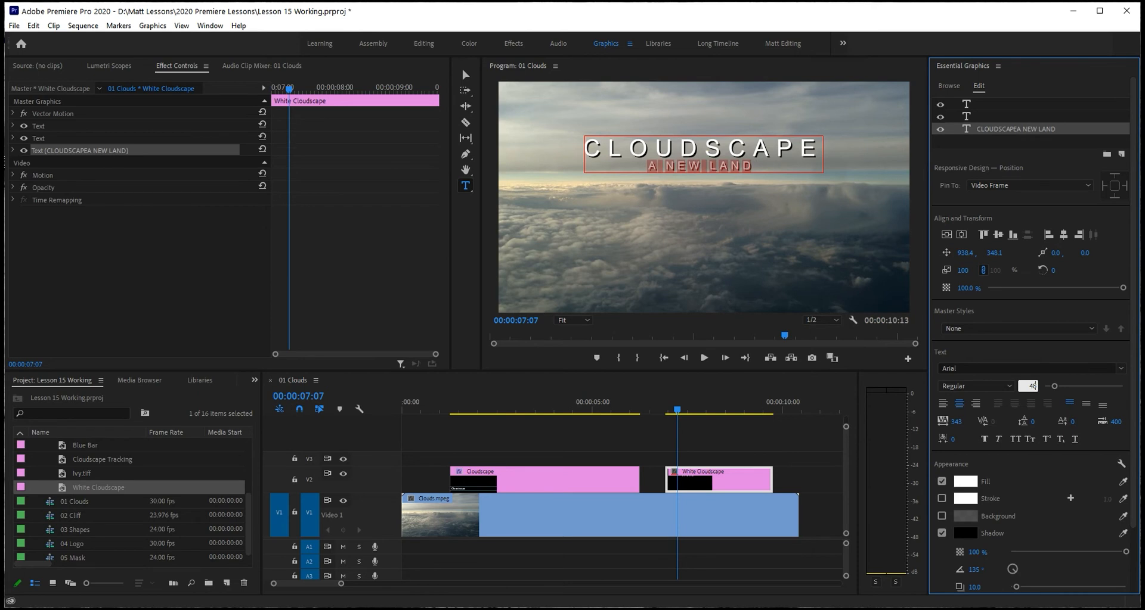
{"action": "key", "text": "Return"}
Set the tracking of the A NEW LAND line to 1000 and its leading to 42, and deselect the text.
{"action": "left_click", "coordinate": [956, 424]}
{"action": "type", "text": "1000"}
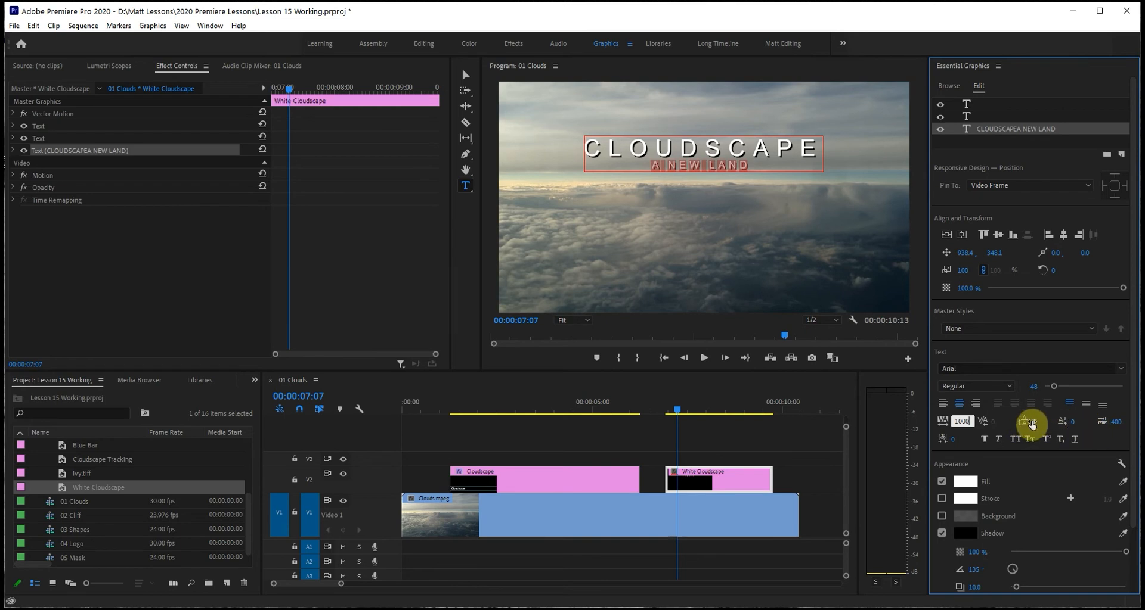
{"action": "left_click_drag", "start_coordinate": [1032, 423], "coordinate": [1057, 424]}
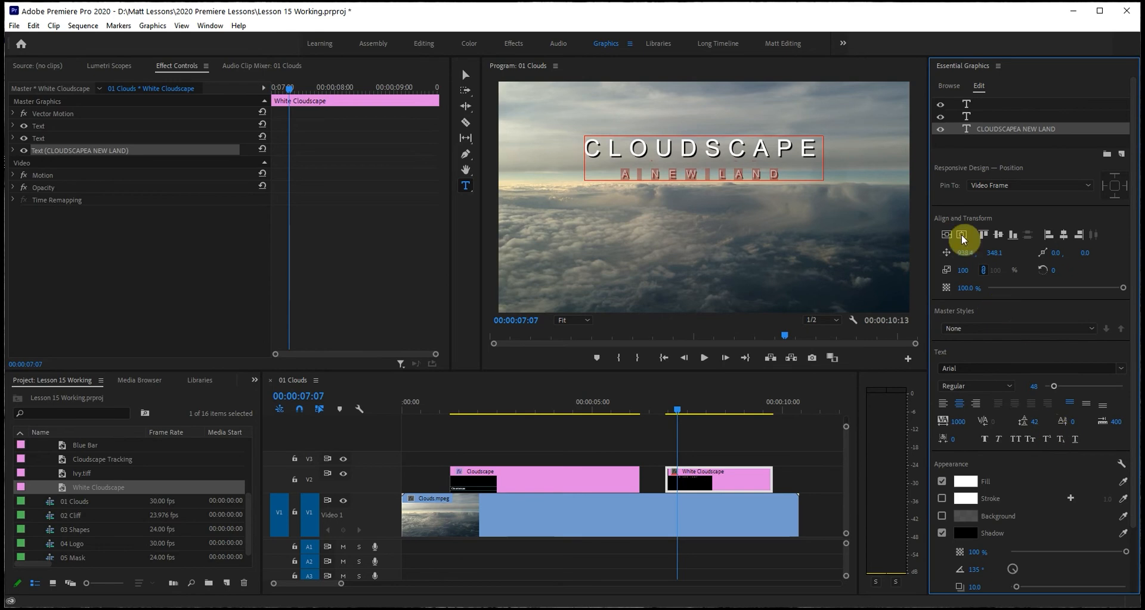
{"action": "left_click", "coordinate": [468, 77]}
{"action": "left_click", "coordinate": [710, 230]}
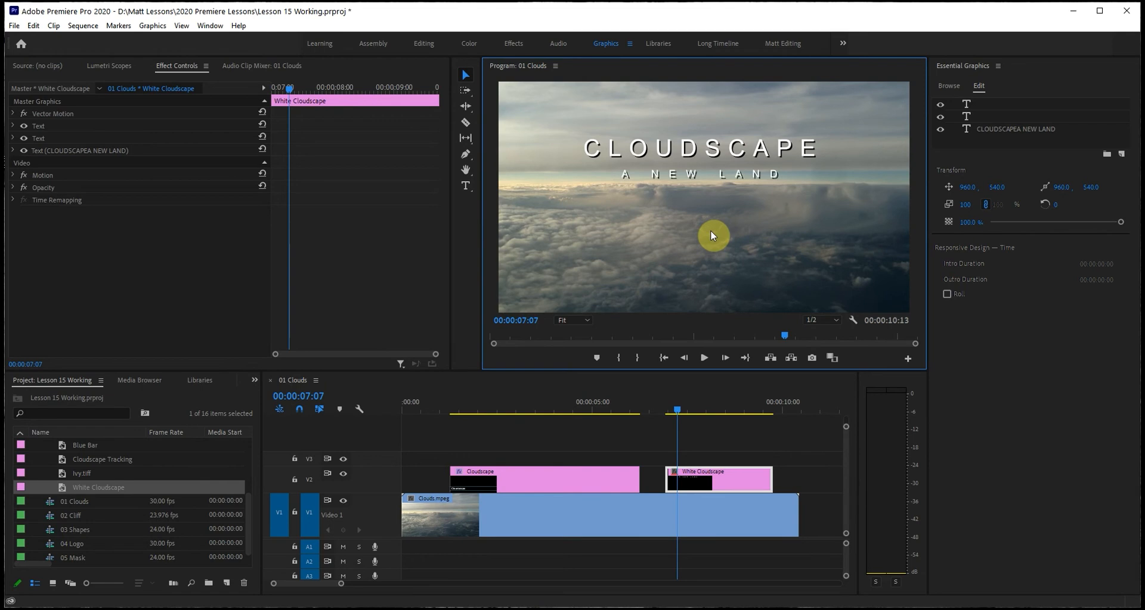
Reselect the A NEW LAND line, increase its leading to 144, and return to the Selection tool.
{"action": "left_click", "coordinate": [698, 172]}
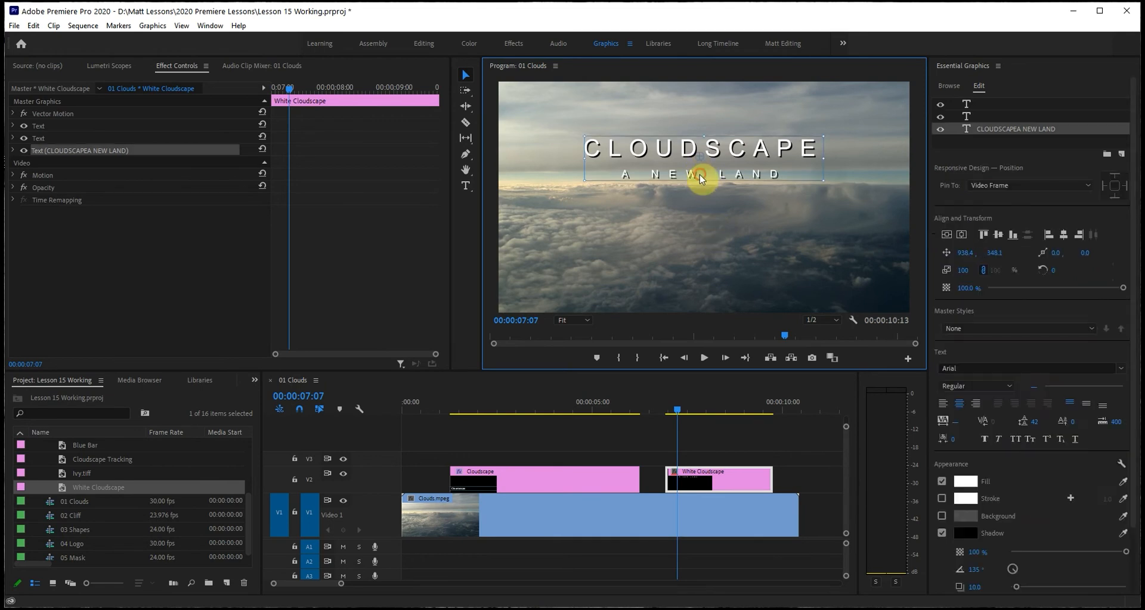
{"action": "triple_click", "coordinate": [699, 175]}
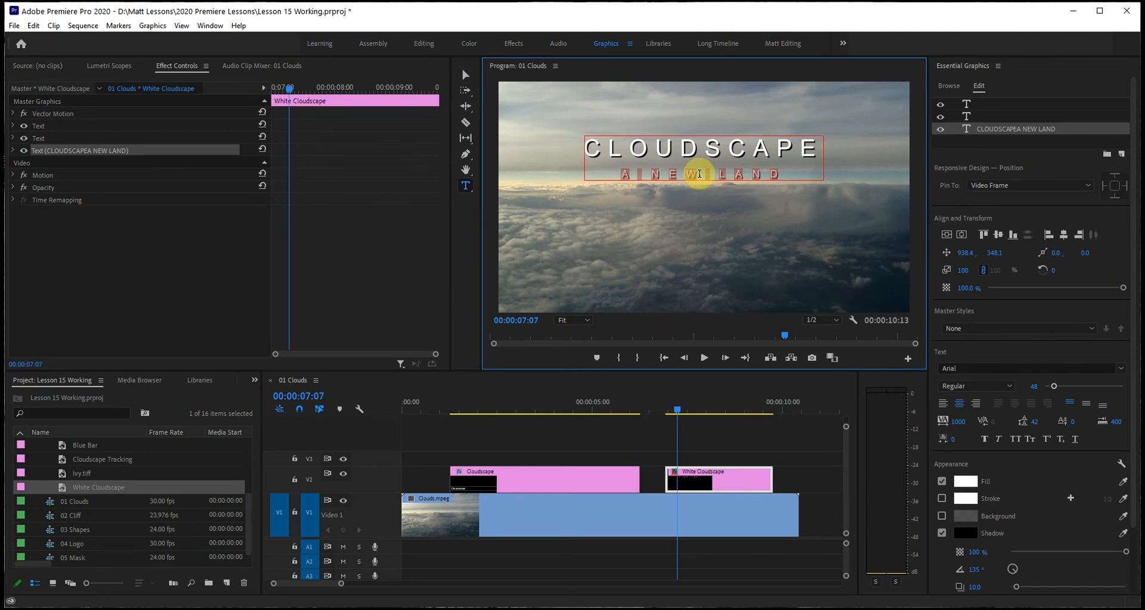
{"action": "left_click_drag", "start_coordinate": [1037, 423], "coordinate": [1123, 424]}
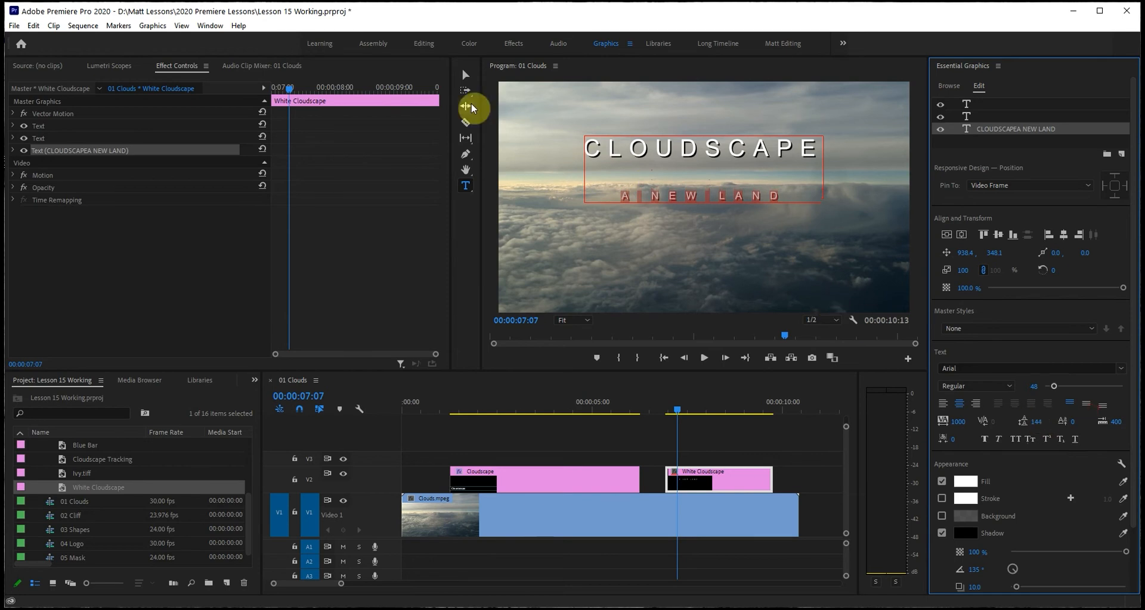
{"action": "left_click", "coordinate": [463, 76]}
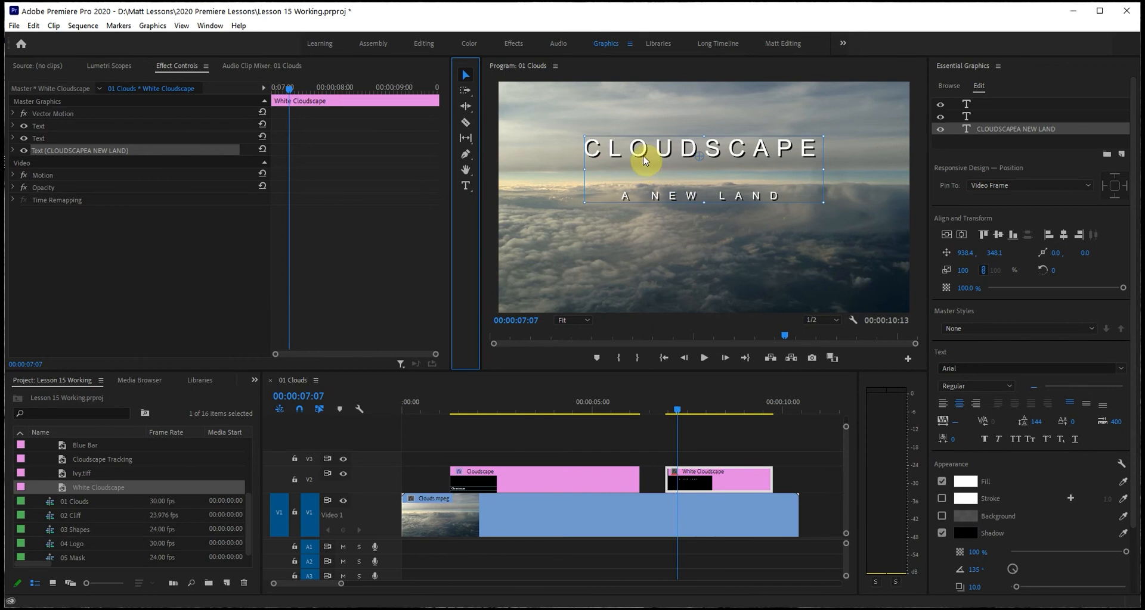
{"action": "left_click", "coordinate": [665, 213]}
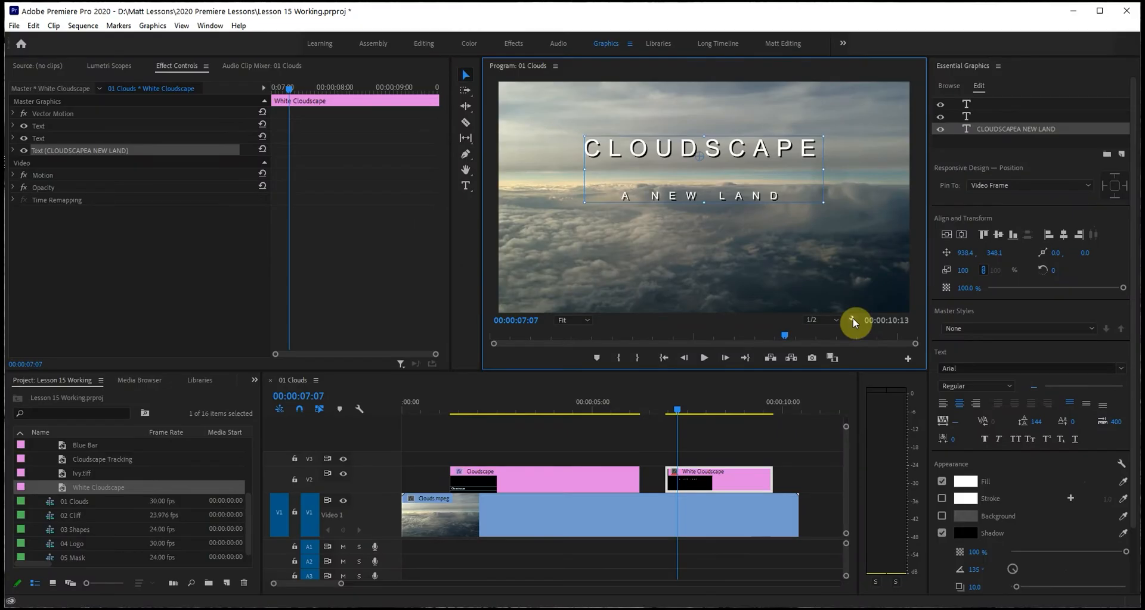
Show the safe margins overlay in the Program Monitor to check the Cloudscape title's placement.
{"action": "left_click", "coordinate": [853, 364]}
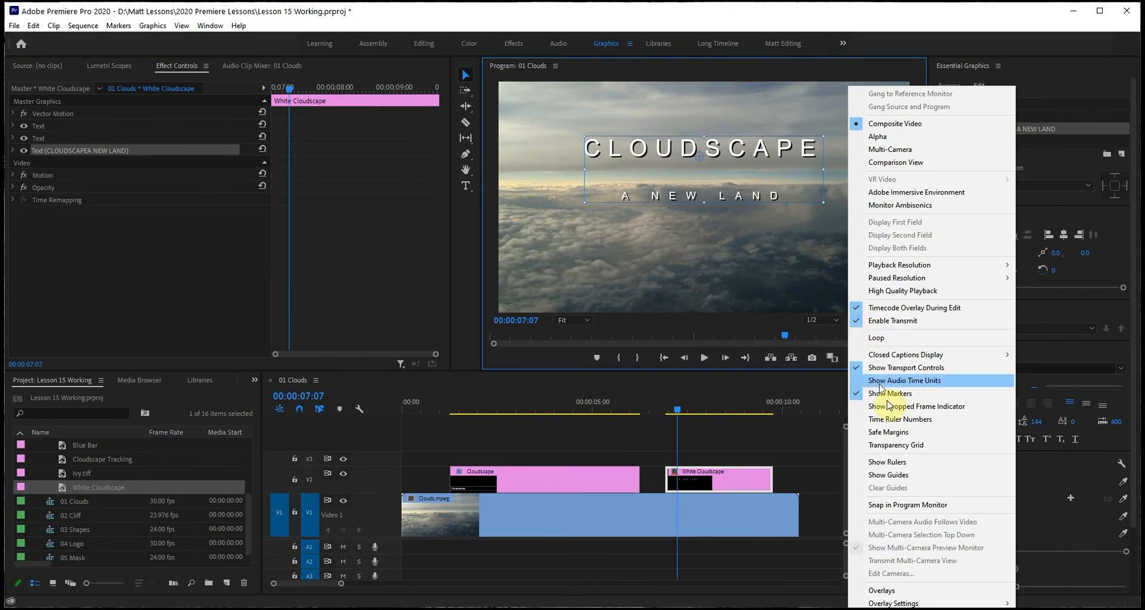
{"action": "left_click", "coordinate": [907, 432]}
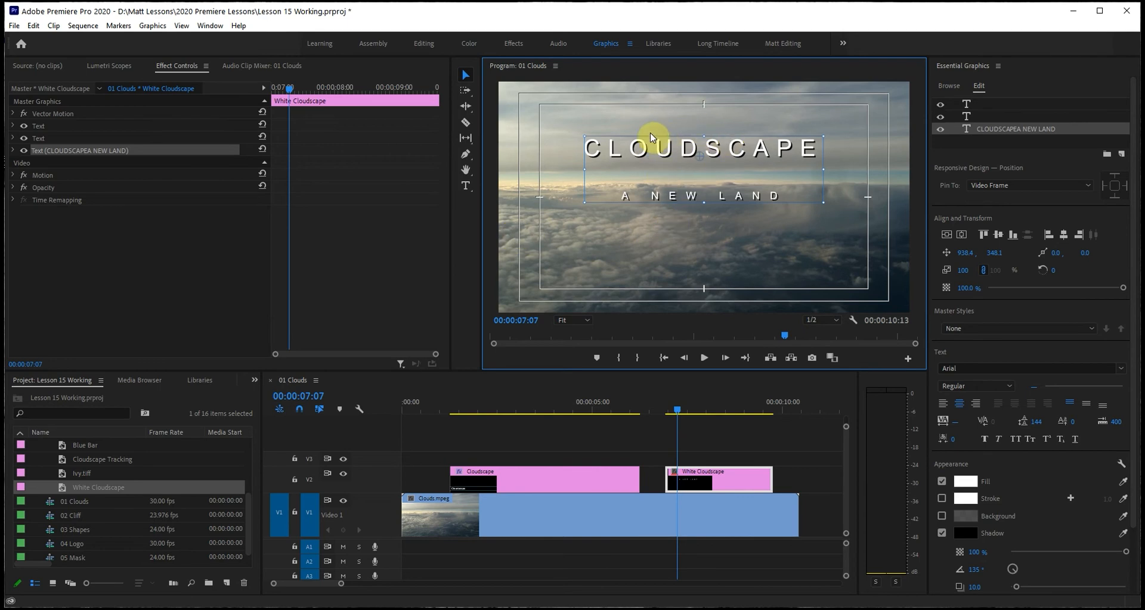
{"action": "key", "text": "ctrl"}
{"action": "key", "text": "ctrl"}
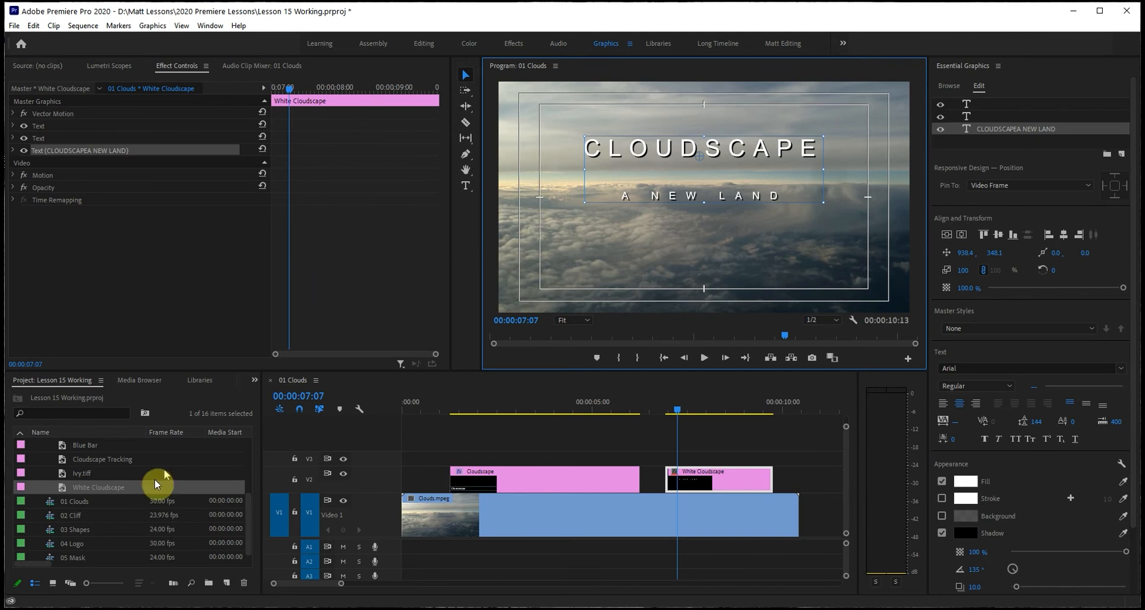
Open the 02 Cliff sequence and add a text layer reading The Dead Sea near the top of the frame at the sequence start.
{"action": "double_click", "coordinate": [50, 516]}
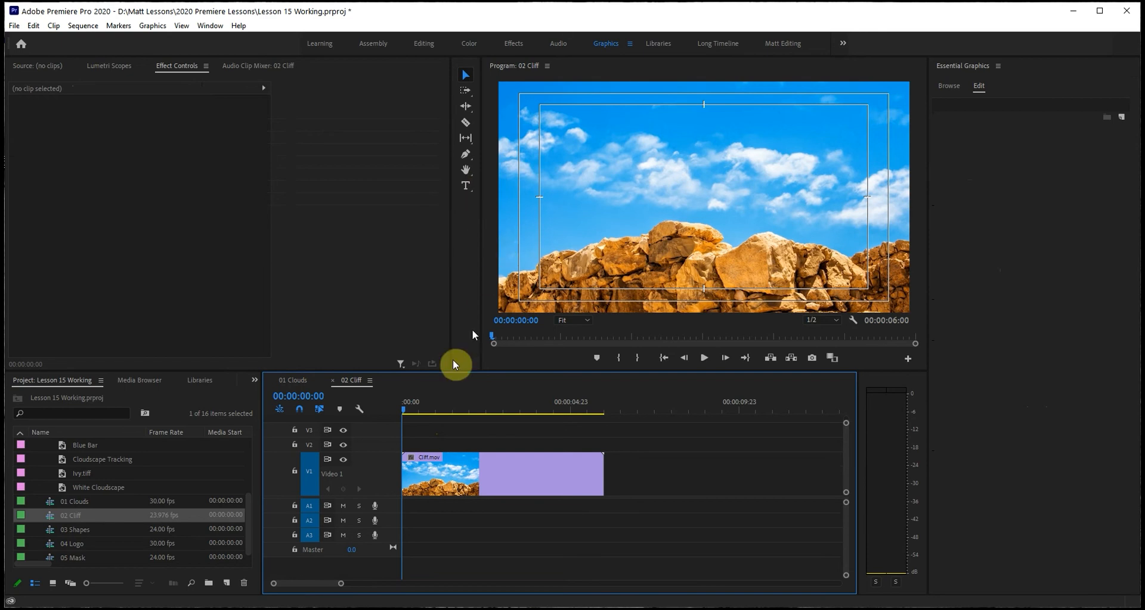
{"action": "mouse_move", "coordinate": [405, 410]}
{"action": "left_mouse_down"}
{"action": "mouse_move", "coordinate": [442, 410]}
{"action": "mouse_move", "coordinate": [395, 411]}
{"action": "mouse_move", "coordinate": [478, 412]}
{"action": "mouse_move", "coordinate": [382, 407]}
{"action": "left_mouse_up"}
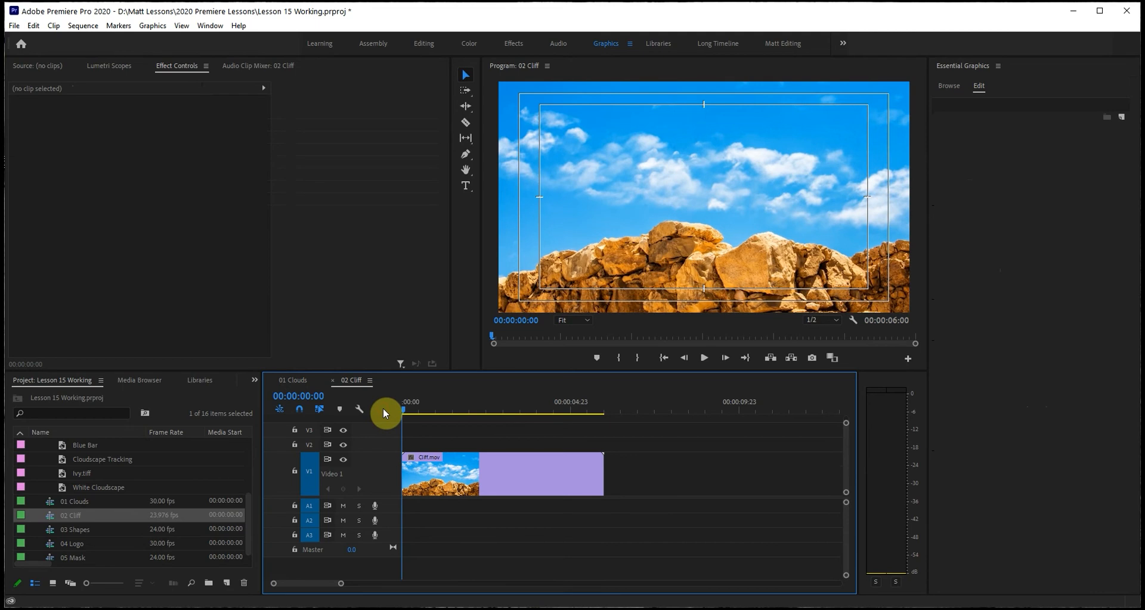
{"action": "left_click", "coordinate": [467, 186]}
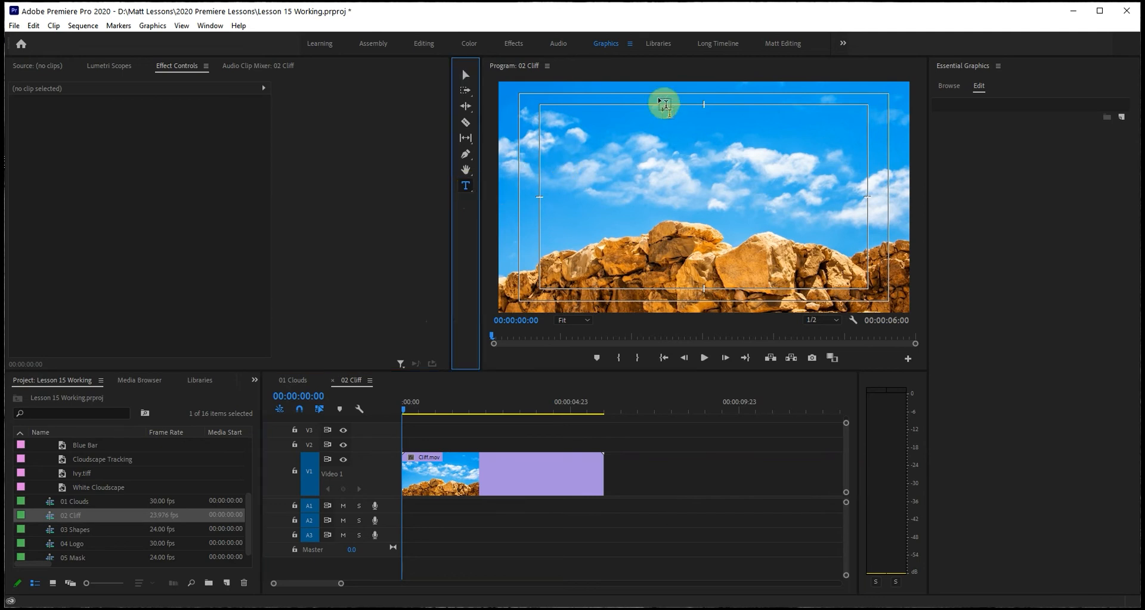
{"action": "left_click", "coordinate": [589, 124]}
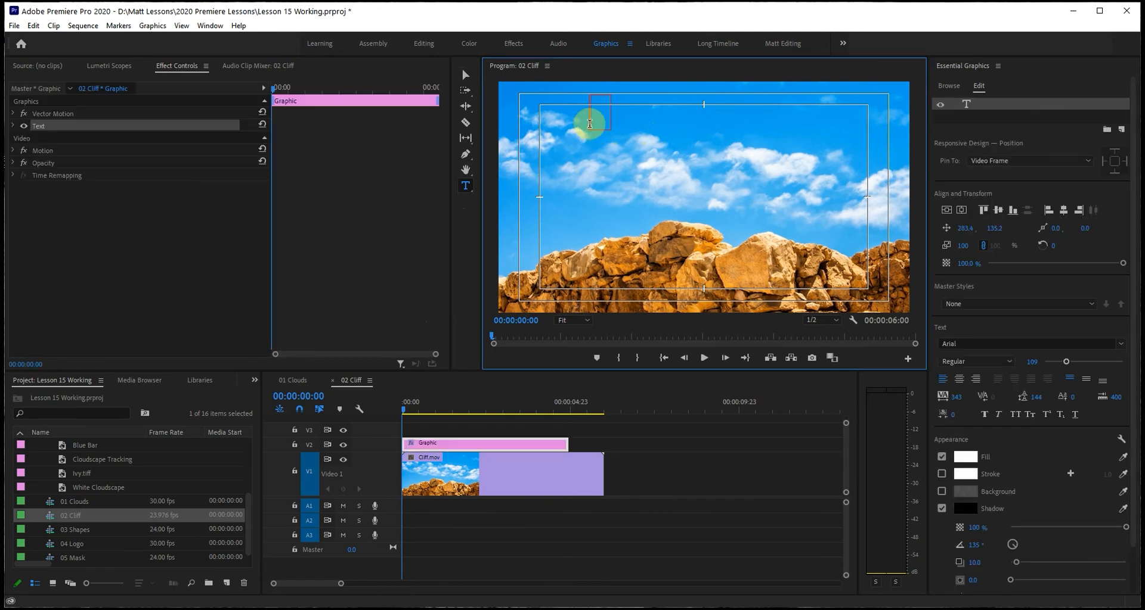
{"action": "type", "text": "t"}
{"action": "key", "text": "BackSpace"}
{"action": "type", "text": "The DE"}
{"action": "key", "text": "BackSpace"}
{"action": "type", "text": "ead Sea"}
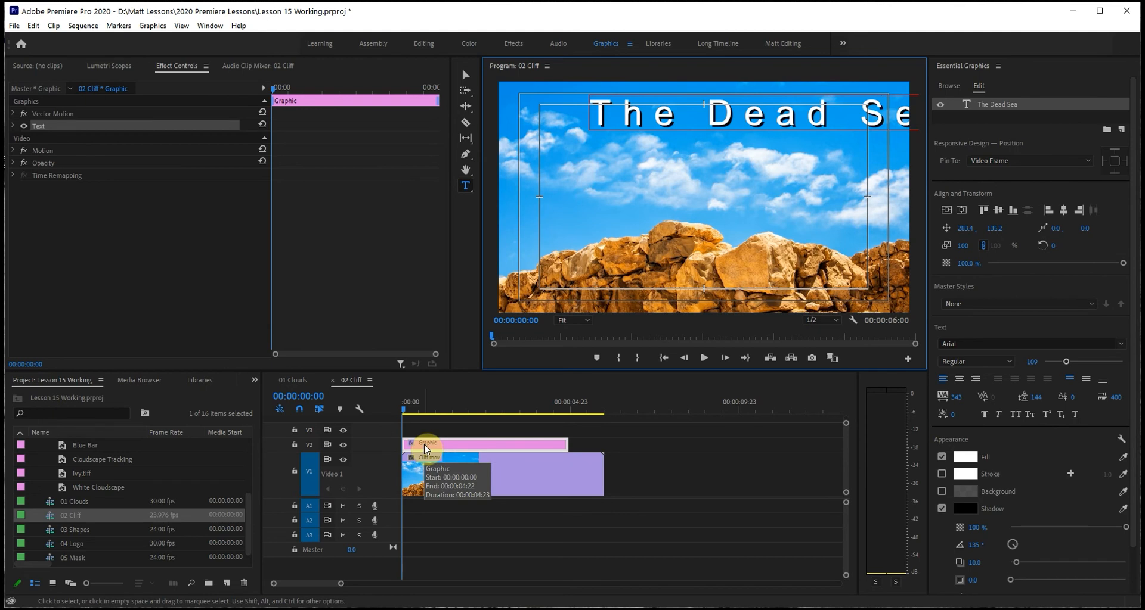
{"action": "key", "text": "Escape"}
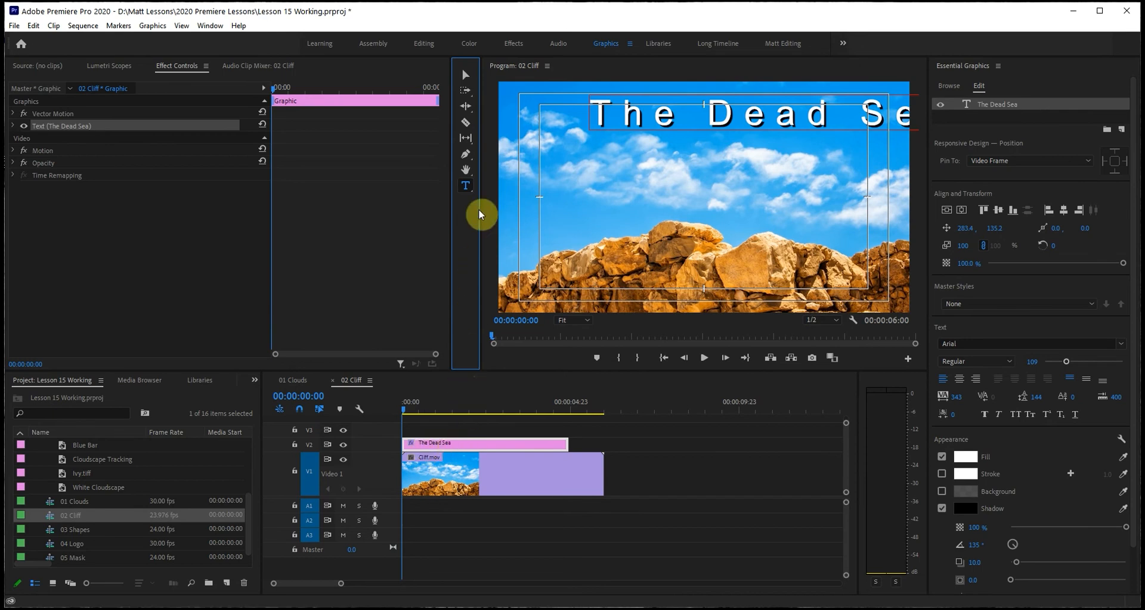
{"action": "left_click", "coordinate": [465, 77]}
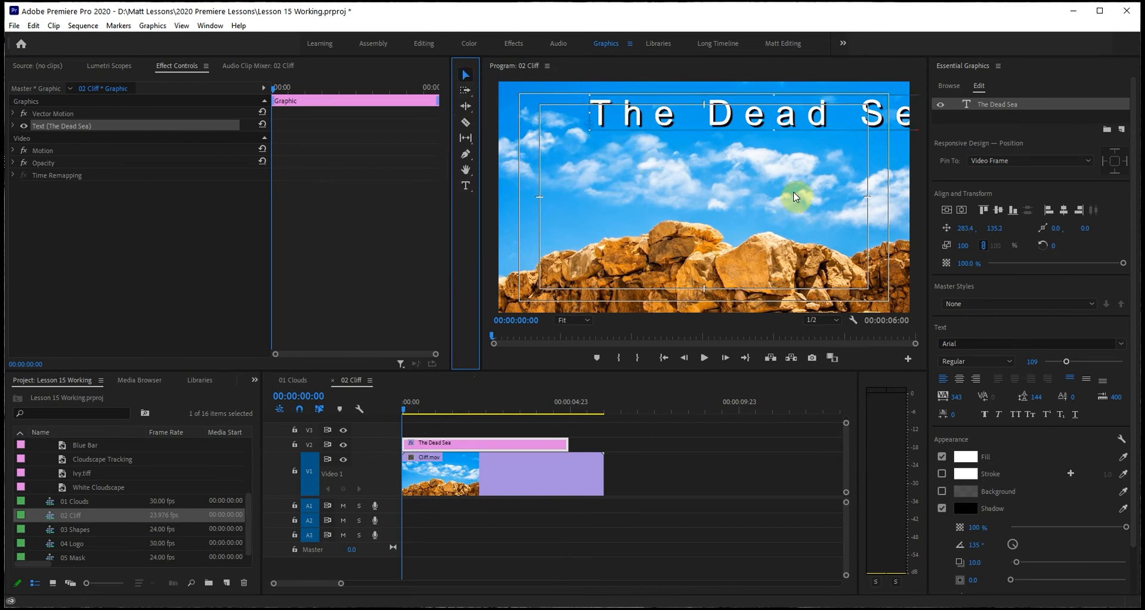
Set The Dead Sea text to Bold with tracking 0 and font size 83.
{"action": "left_click", "coordinate": [1010, 366]}
{"action": "left_click", "coordinate": [967, 452]}
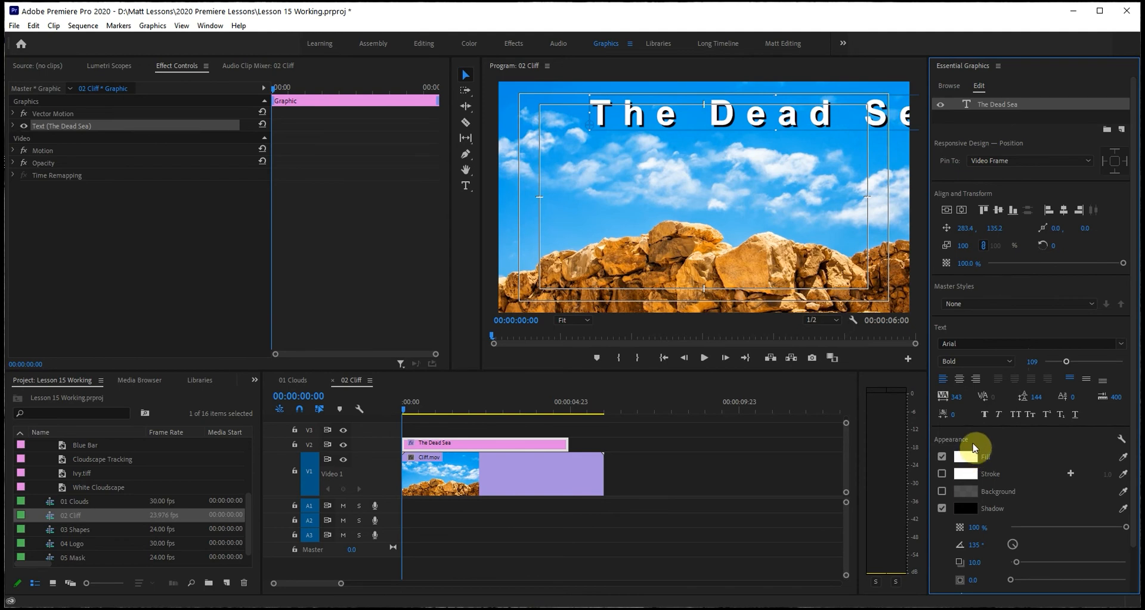
{"action": "left_click", "coordinate": [953, 397]}
{"action": "type", "text": "0"}
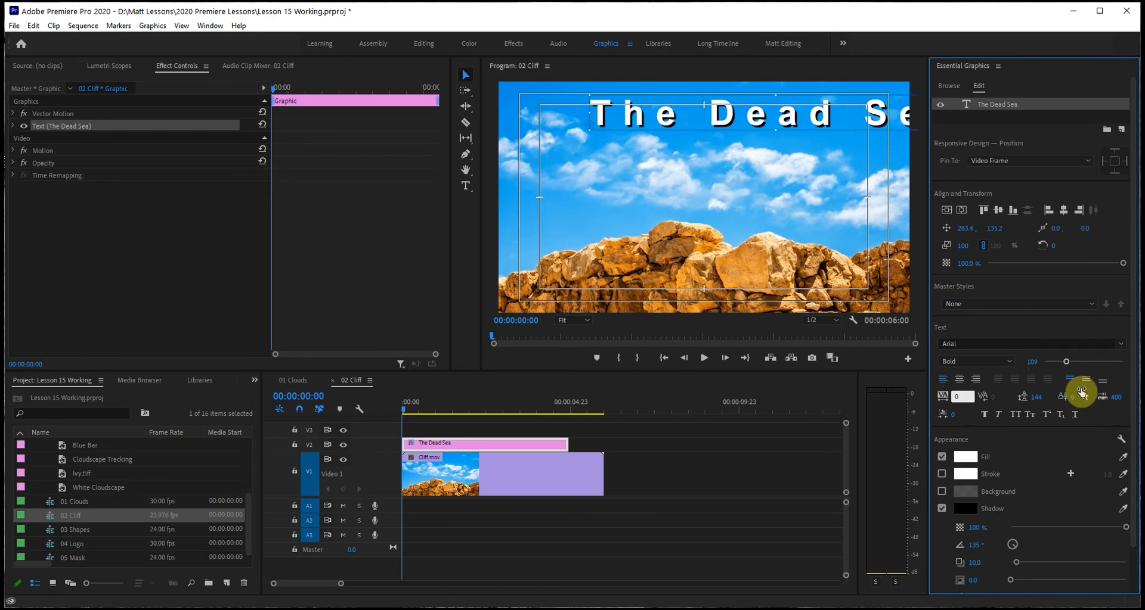
{"action": "left_click", "coordinate": [1030, 362]}
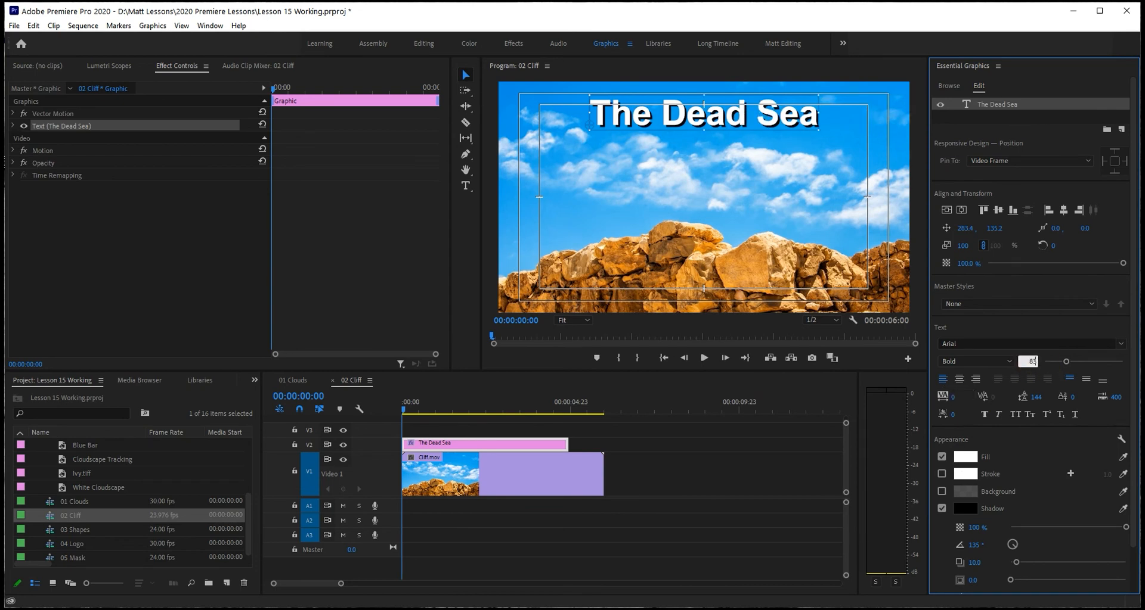
{"action": "type", "text": "83"}
{"action": "key", "text": "Return"}
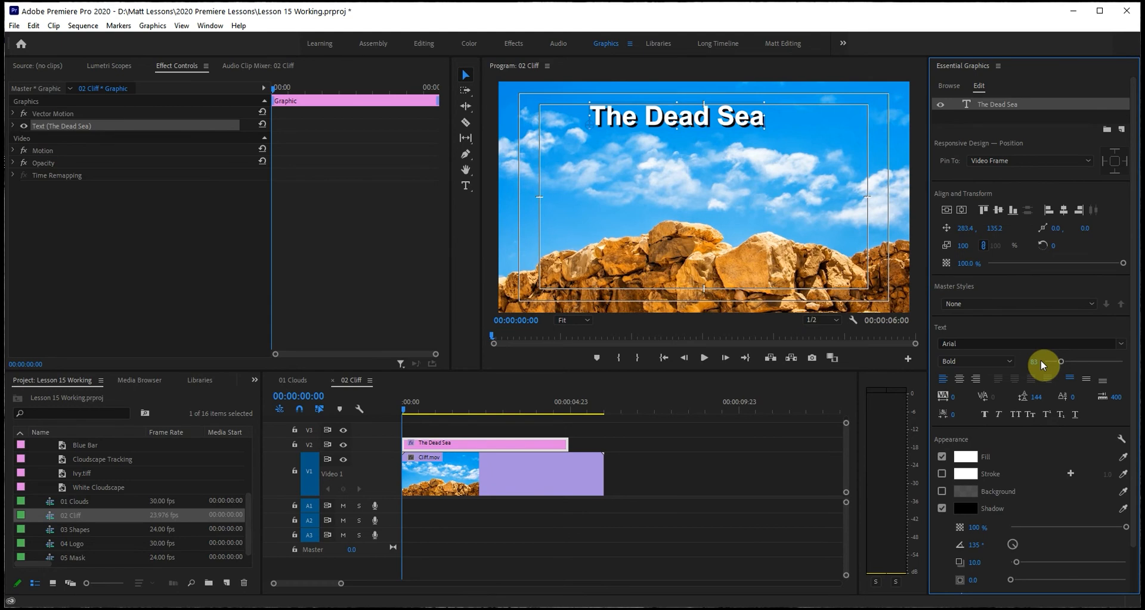
Set the title's leading to 0 and turn off its shadow.
{"action": "left_click", "coordinate": [1036, 398]}
{"action": "type", "text": "0"}
{"action": "left_click", "coordinate": [1064, 429]}
{"action": "left_click", "coordinate": [942, 509]}
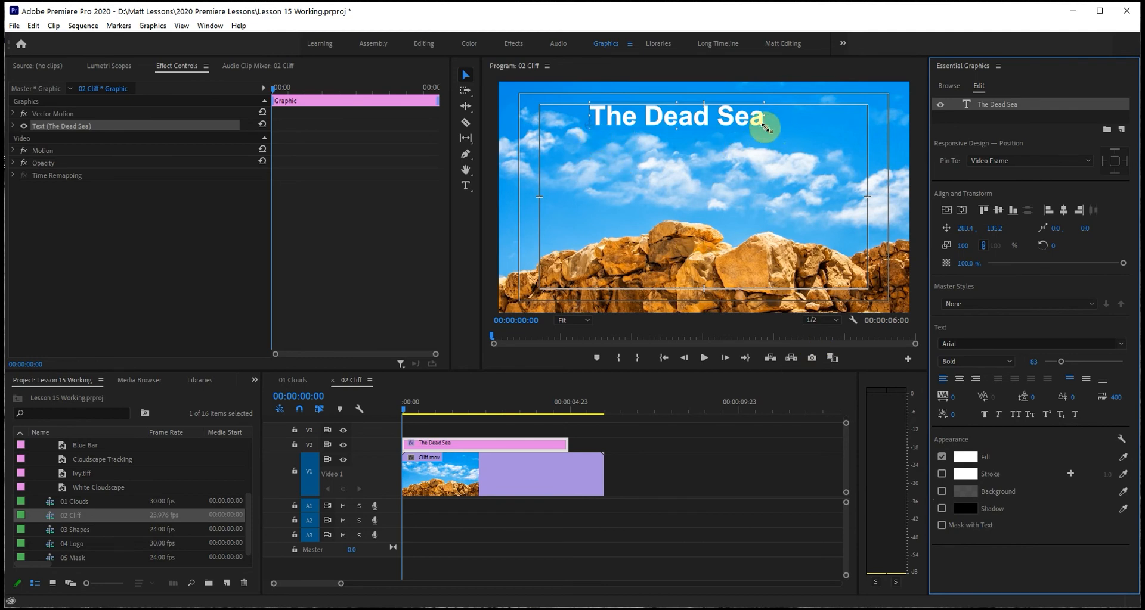
Try enlarging The Dead Sea text proportionally in the frame to about 105, 135 and 137 percent, undoing each change.
{"action": "left_click_drag", "start_coordinate": [765, 128], "coordinate": [739, 132]}
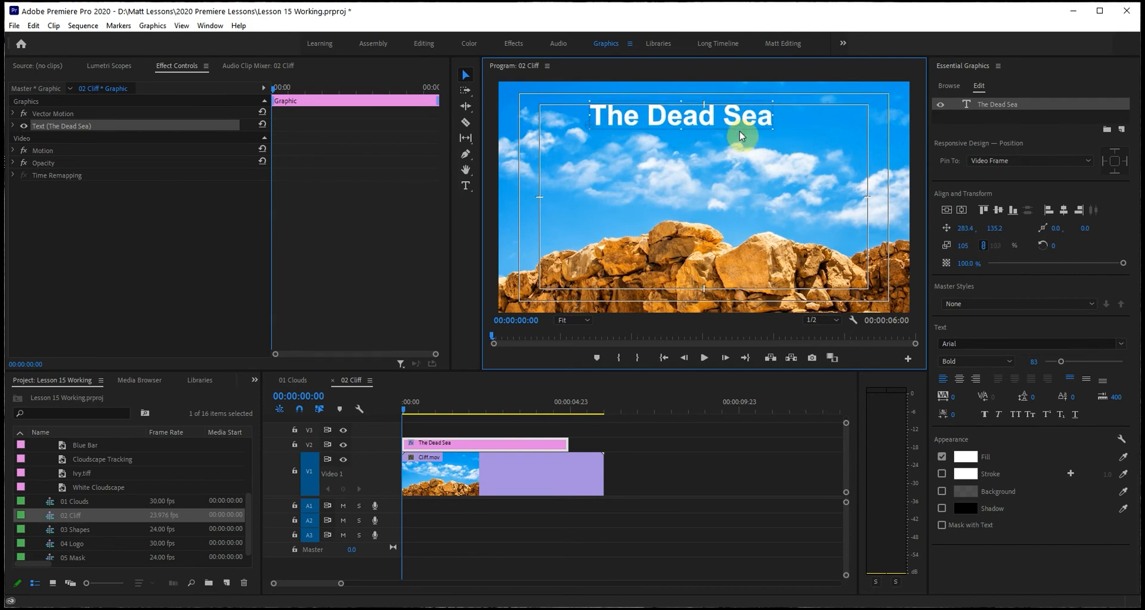
{"action": "key", "text": "ctrl+z"}
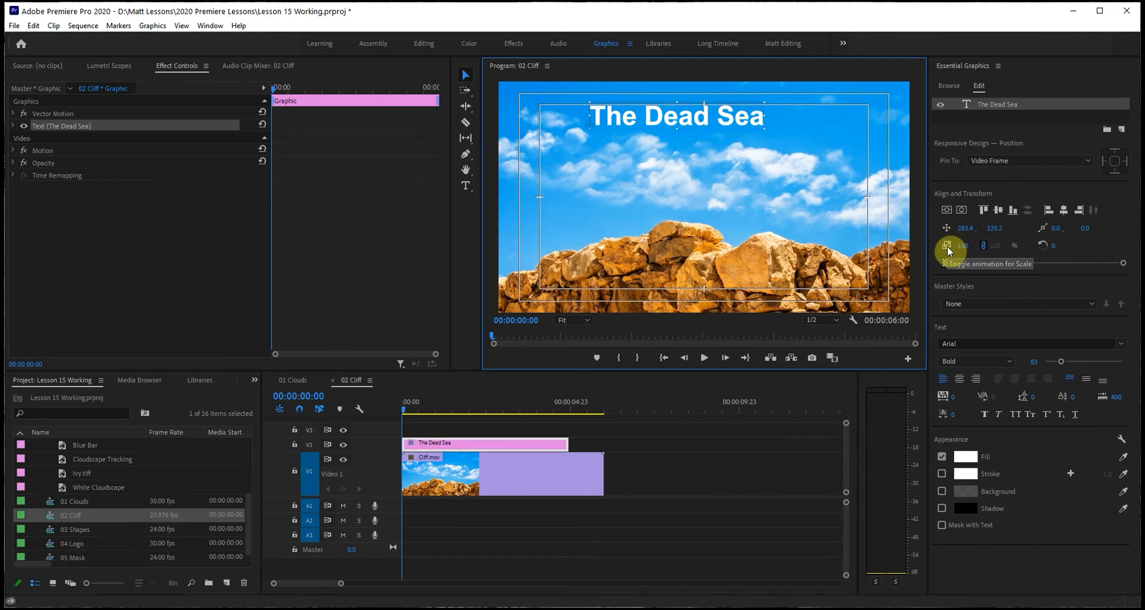
{"action": "left_click_drag", "start_coordinate": [764, 131], "coordinate": [772, 140]}
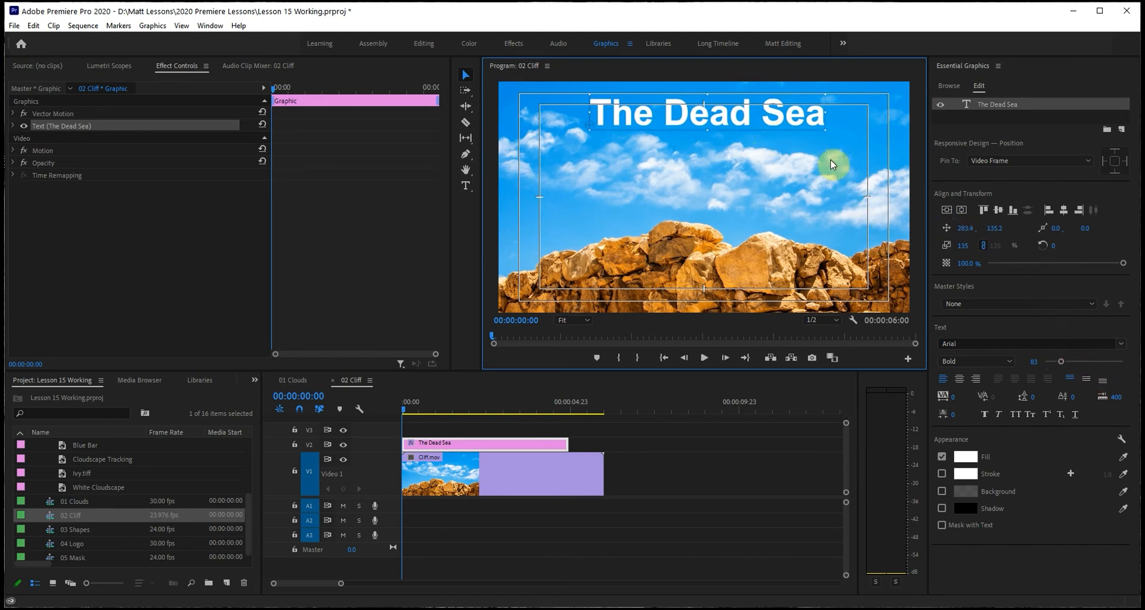
{"action": "key", "text": "ctrl+z"}
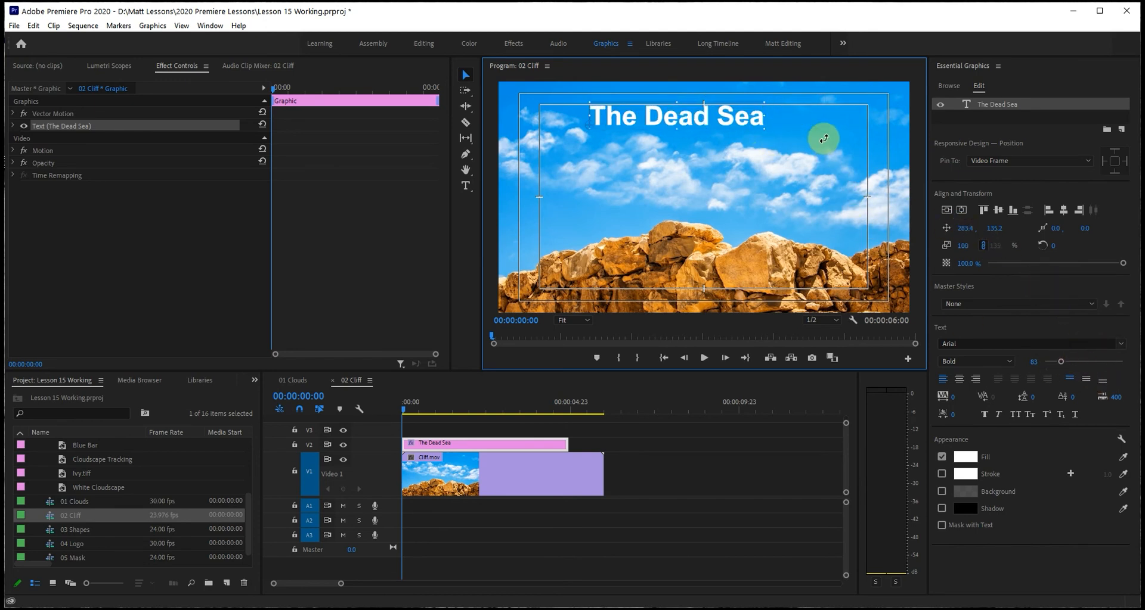
{"action": "left_click_drag", "start_coordinate": [765, 125], "coordinate": [775, 136]}
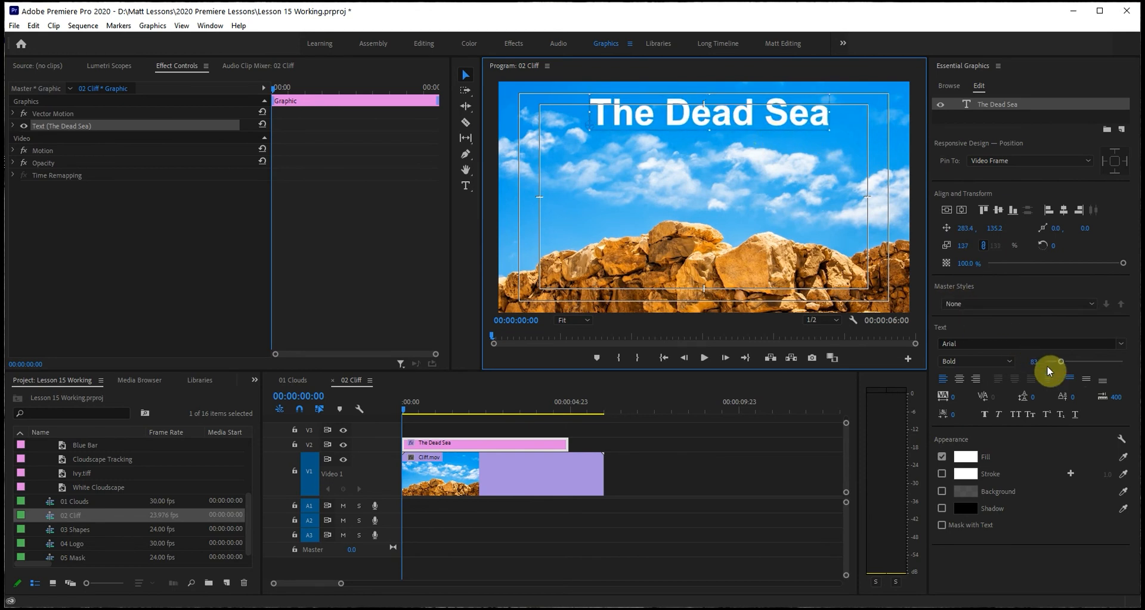
{"action": "key", "text": "ctrl+z"}
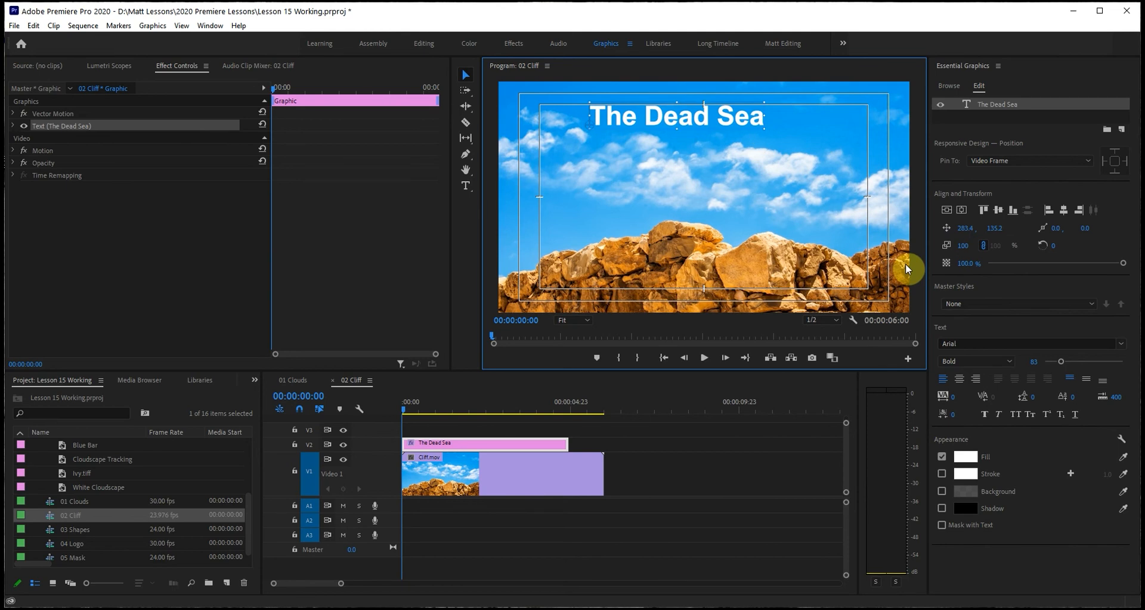
{"action": "key", "text": "ctrl+shift+period"}
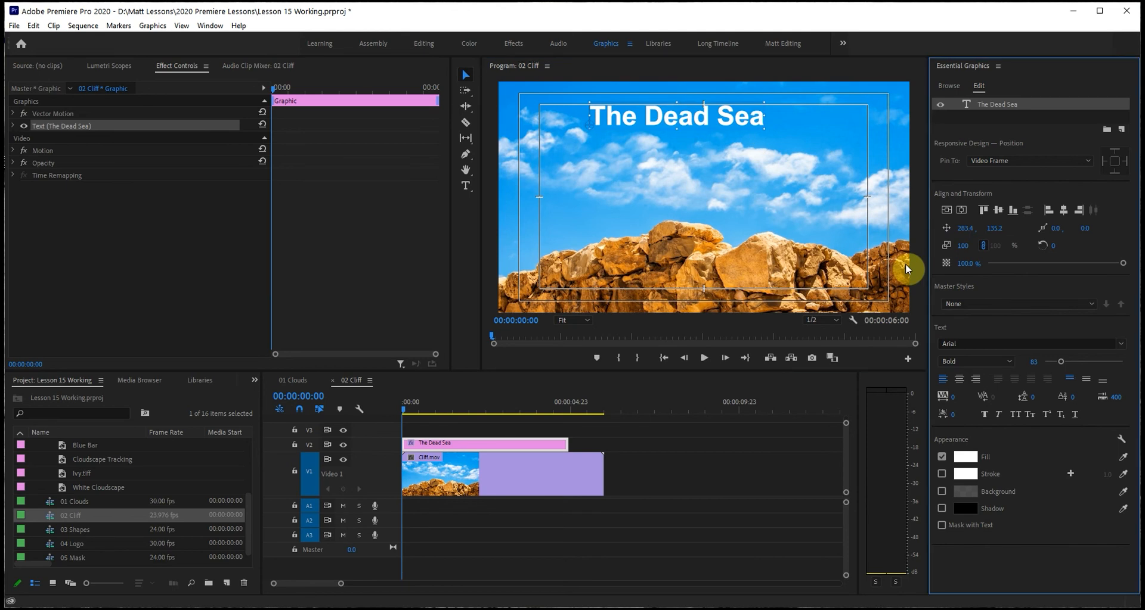
Unlink the scale to try stretching the title horizontally, undo the stretch and relink the scale.
{"action": "left_click", "coordinate": [983, 245]}
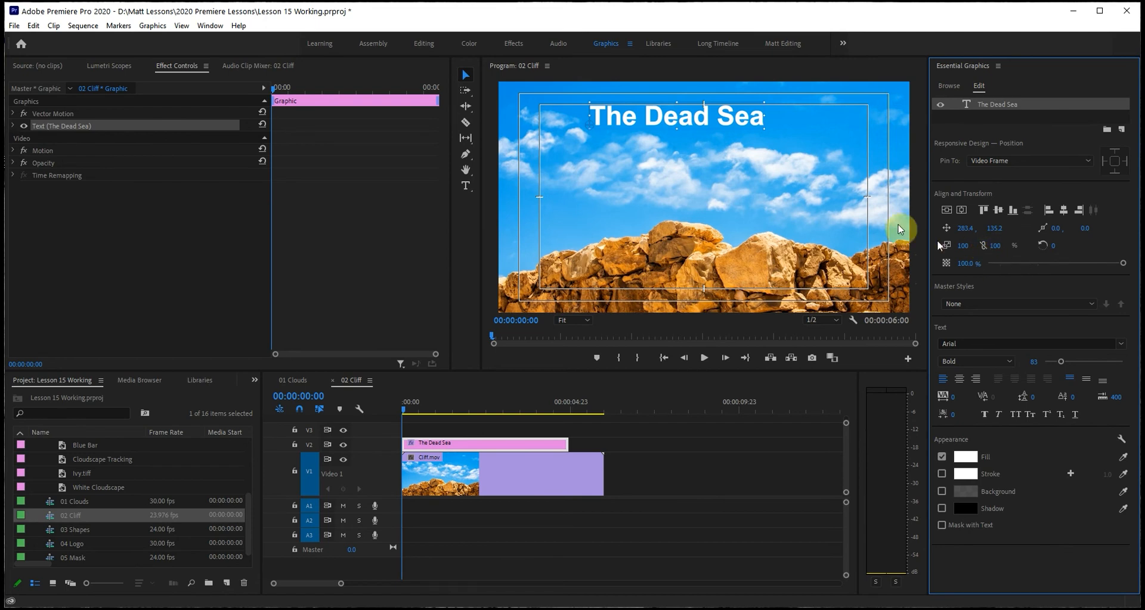
{"action": "left_click_drag", "start_coordinate": [764, 131], "coordinate": [842, 130]}
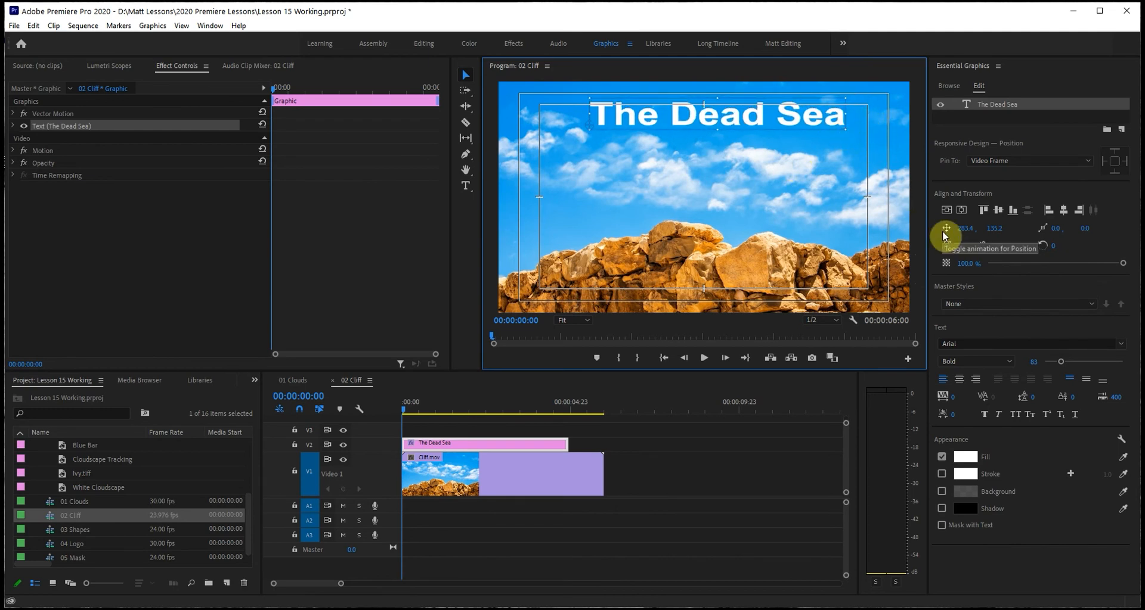
{"action": "key", "text": "ctrl+z"}
{"action": "left_click", "coordinate": [981, 244]}
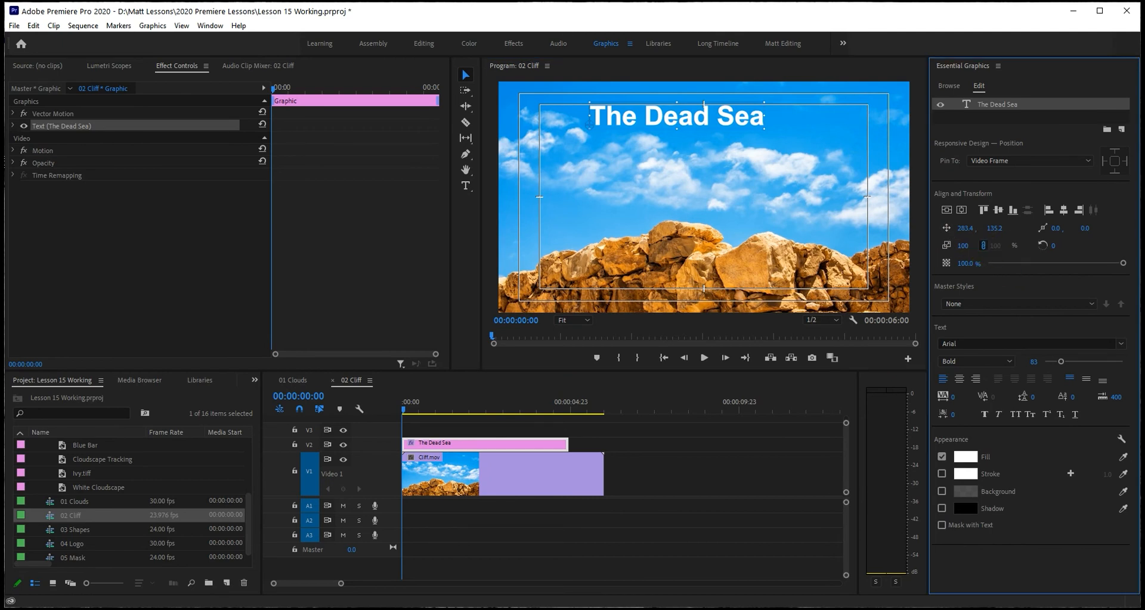
Move The Dead Sea text to about 384.5, 161.2 in the frame and try rotating it freehand.
{"action": "left_click_drag", "start_coordinate": [695, 115], "coordinate": [734, 126]}
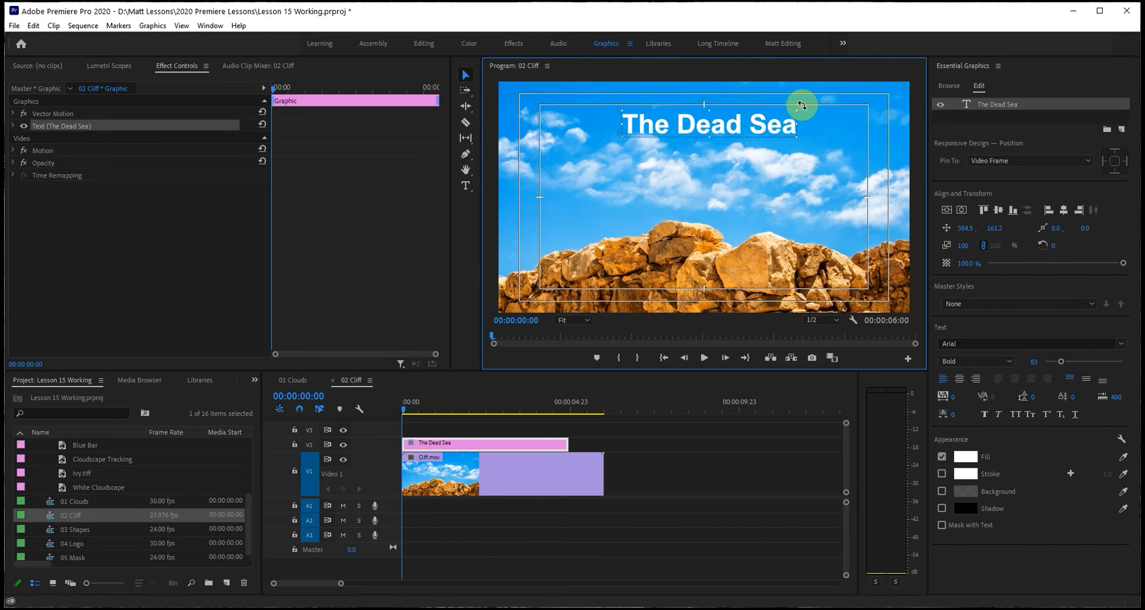
{"action": "left_click_drag", "start_coordinate": [799, 106], "coordinate": [772, 82]}
{"action": "left_click", "coordinate": [692, 121]}
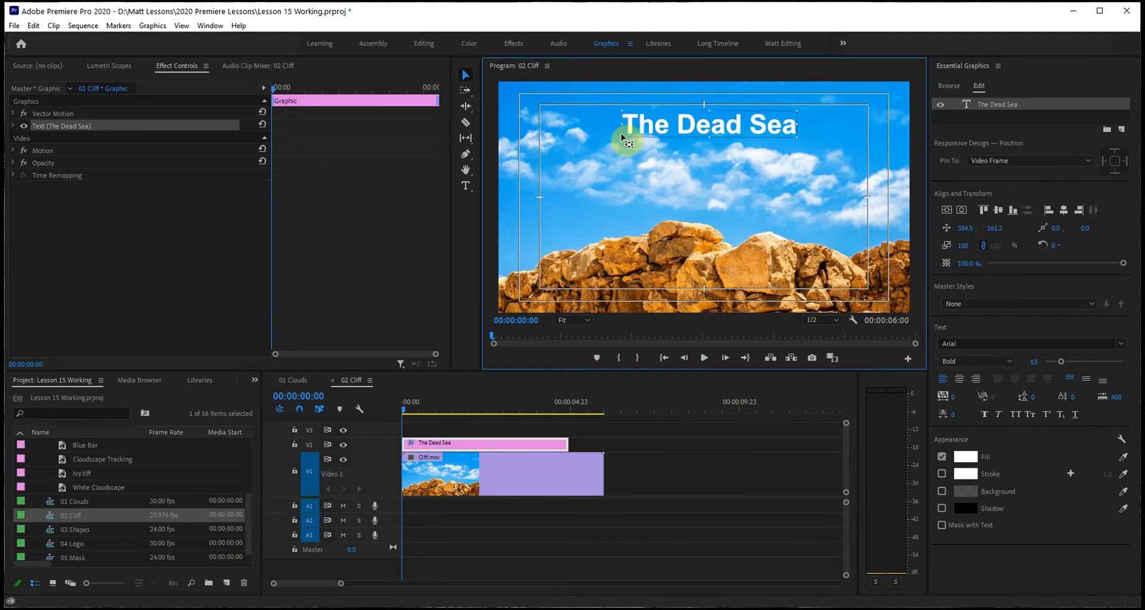
Try moving the anchor point to the middle of the title and rotating around it, and undo the changes.
{"action": "left_click_drag", "start_coordinate": [622, 137], "coordinate": [703, 128]}
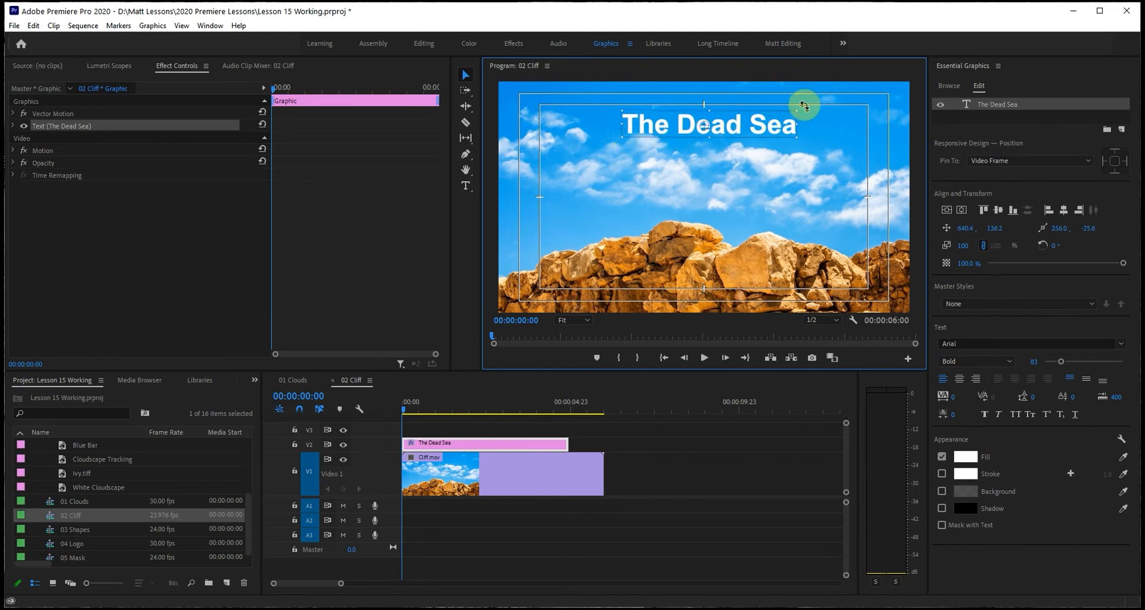
{"action": "mouse_move", "coordinate": [804, 105]}
{"action": "left_mouse_down"}
{"action": "mouse_move", "coordinate": [805, 154]}
{"action": "mouse_move", "coordinate": [801, 112]}
{"action": "left_mouse_up"}
{"action": "key", "text": "ctrl+z"}
{"action": "key", "text": "ctrl+z"}
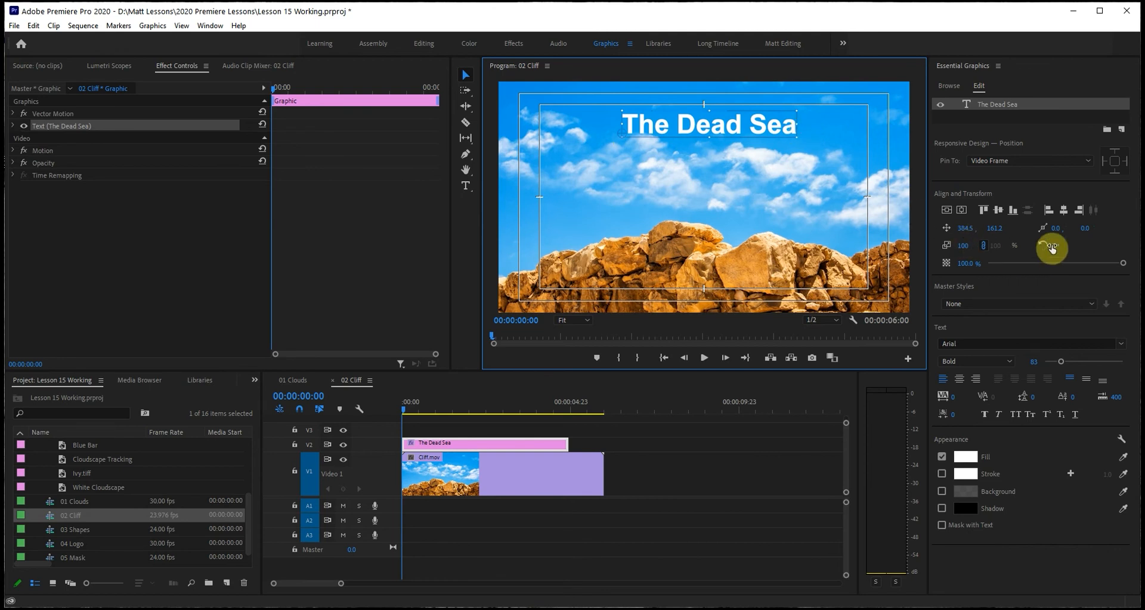
Set the title's rotation to 45° and move it to about 771.2, 68.3 in the frame's upper right.
{"action": "left_click", "coordinate": [1051, 248]}
{"action": "type", "text": "45"}
{"action": "key", "text": "Return"}
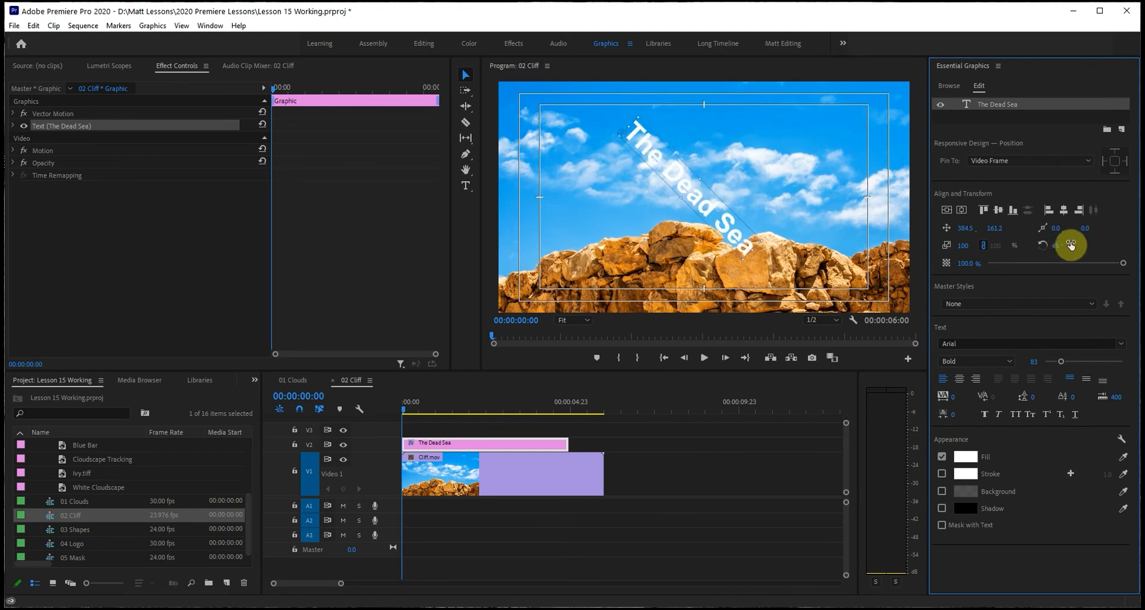
{"action": "key", "text": "ctrl"}
{"action": "key", "text": "ctrl"}
{"action": "left_click_drag", "start_coordinate": [704, 211], "coordinate": [828, 178]}
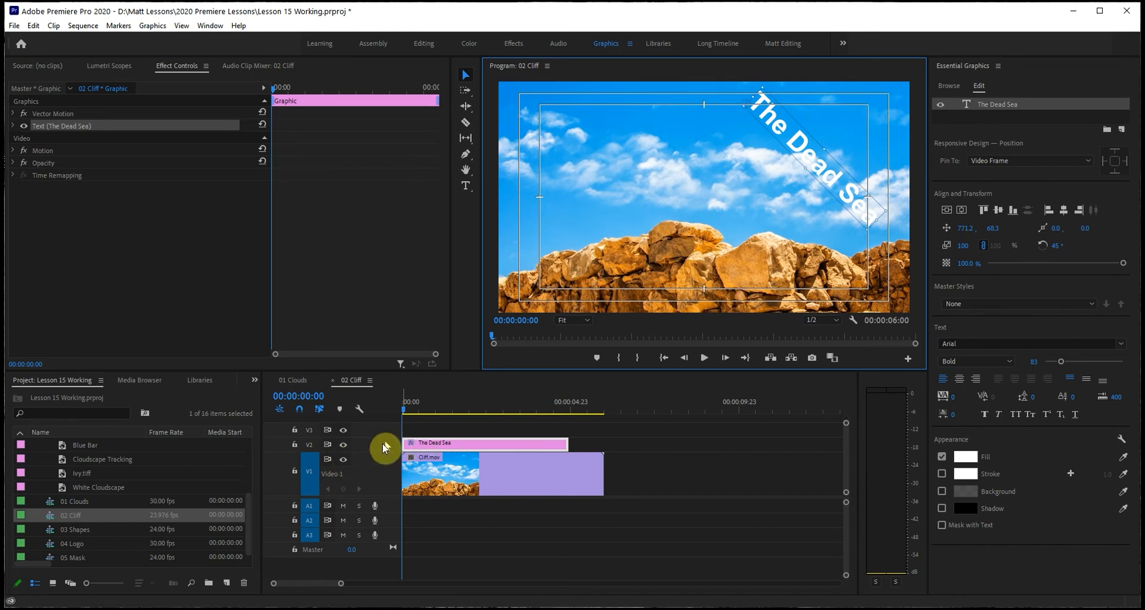
Toggle the output of video track V1 and leave it hidden to view the title alone.
{"action": "left_click", "coordinate": [344, 459]}
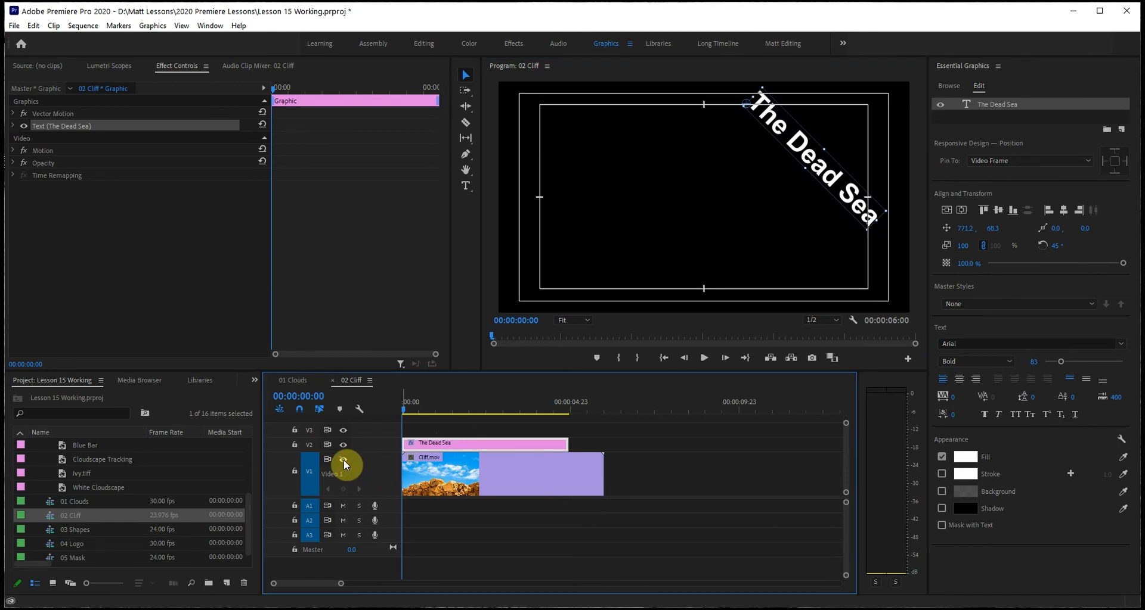
{"action": "left_click", "coordinate": [343, 460]}
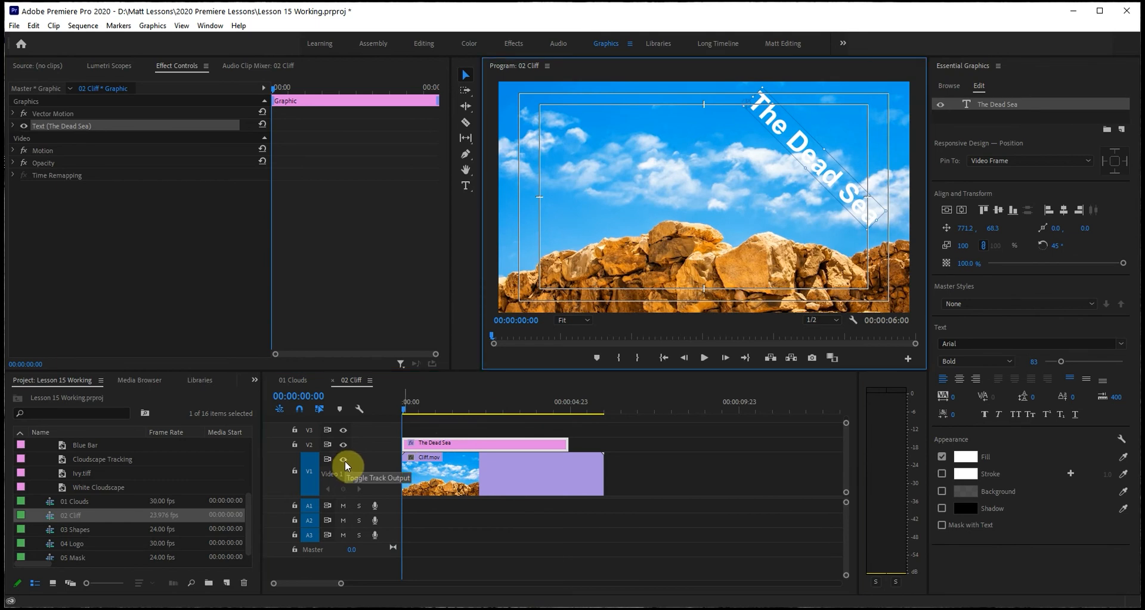
{"action": "left_click", "coordinate": [343, 460]}
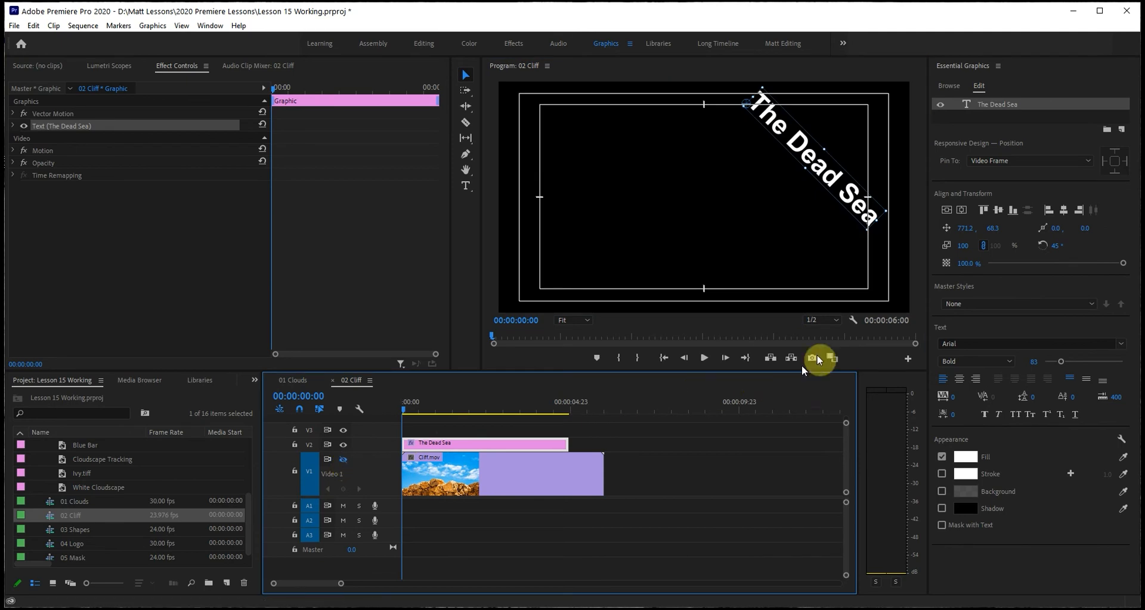
Show the transparency grid in the Program Monitor and enable a black (000000) stroke on The Dead Sea title.
{"action": "left_click", "coordinate": [851, 320]}
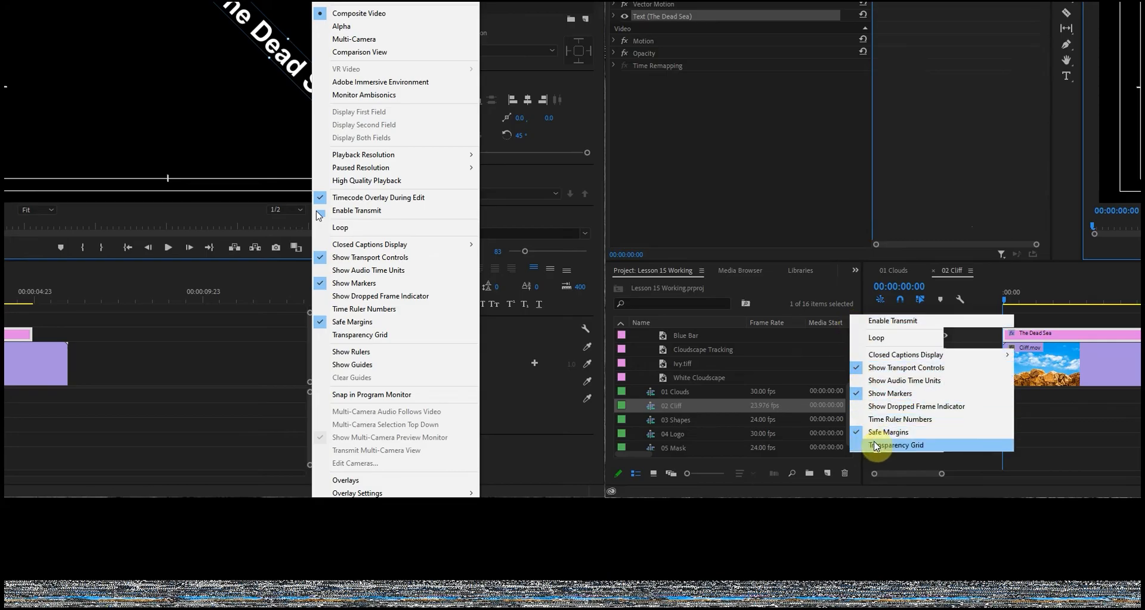
{"action": "left_click", "coordinate": [874, 444]}
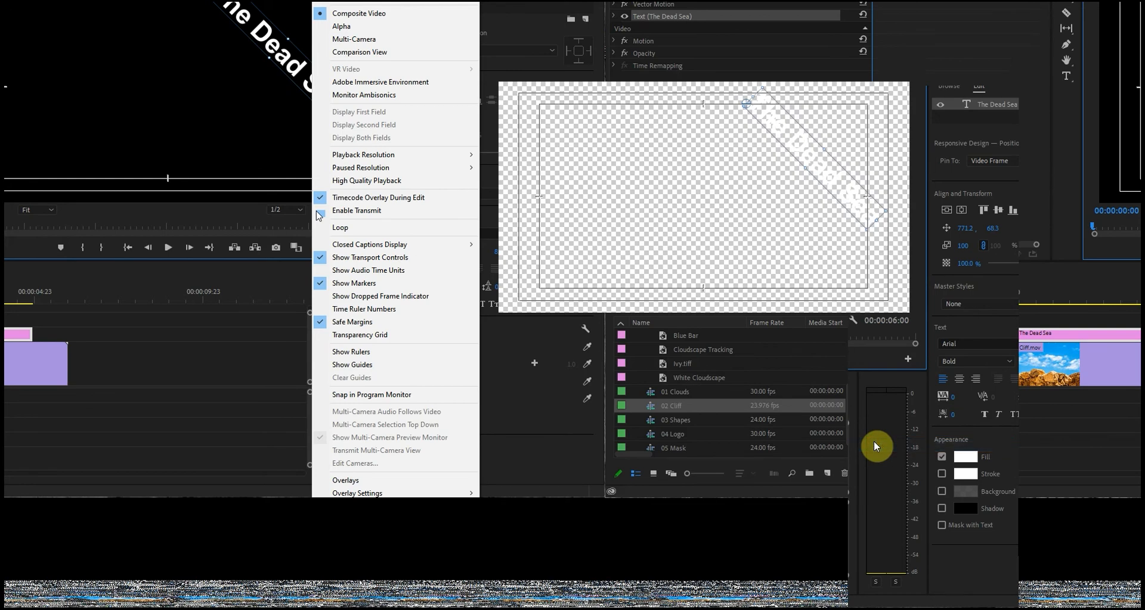
{"action": "left_click", "coordinate": [970, 476]}
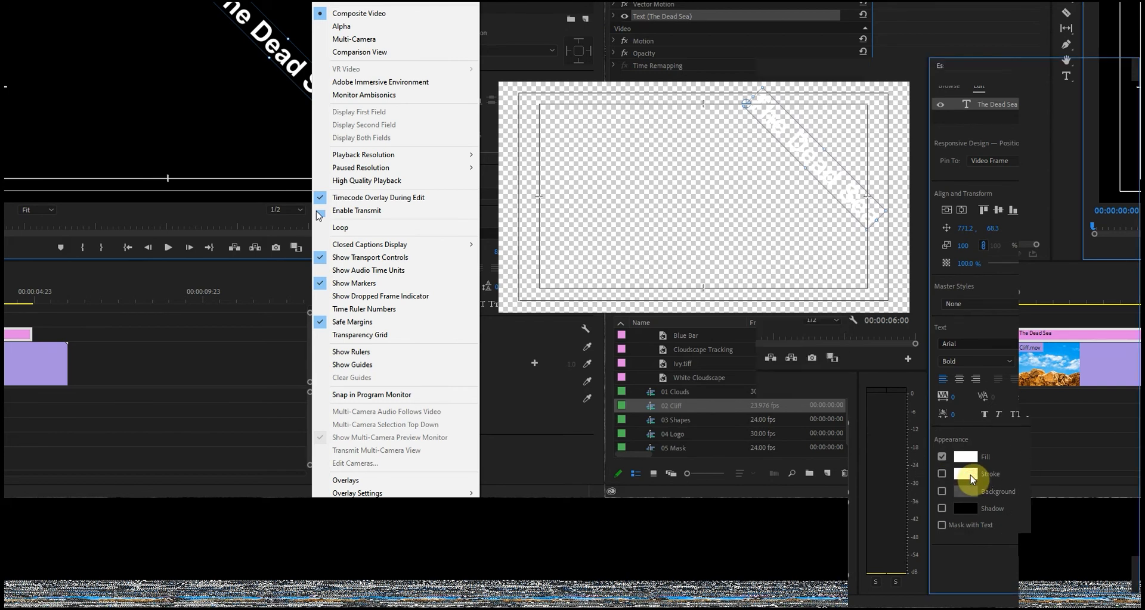
{"action": "left_click", "coordinate": [941, 475]}
{"action": "left_click", "coordinate": [965, 475]}
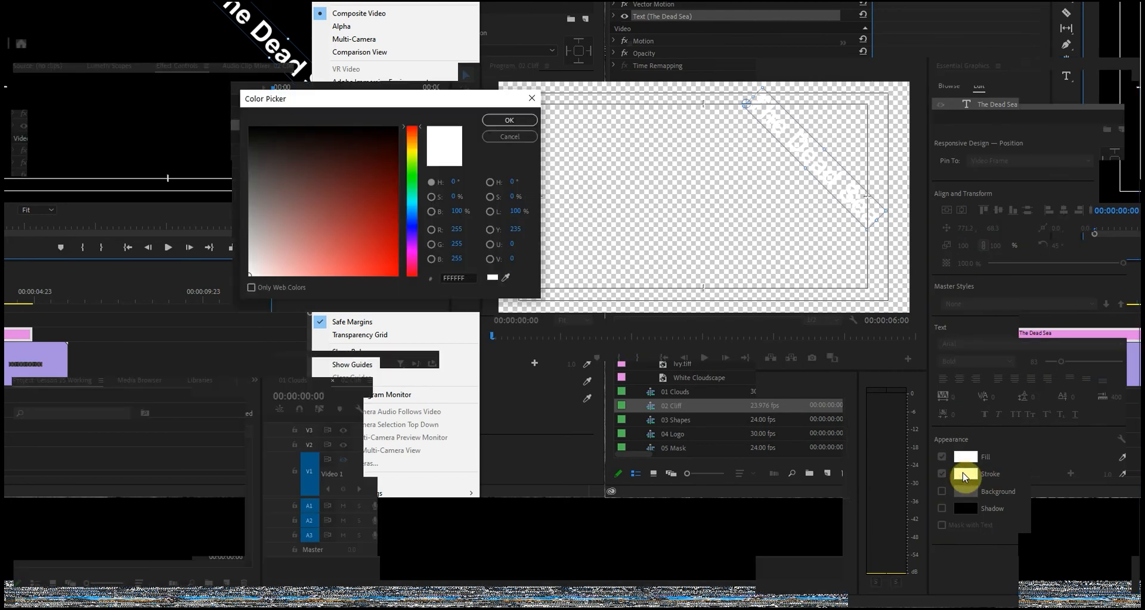
{"action": "left_click_drag", "start_coordinate": [314, 217], "coordinate": [242, 121]}
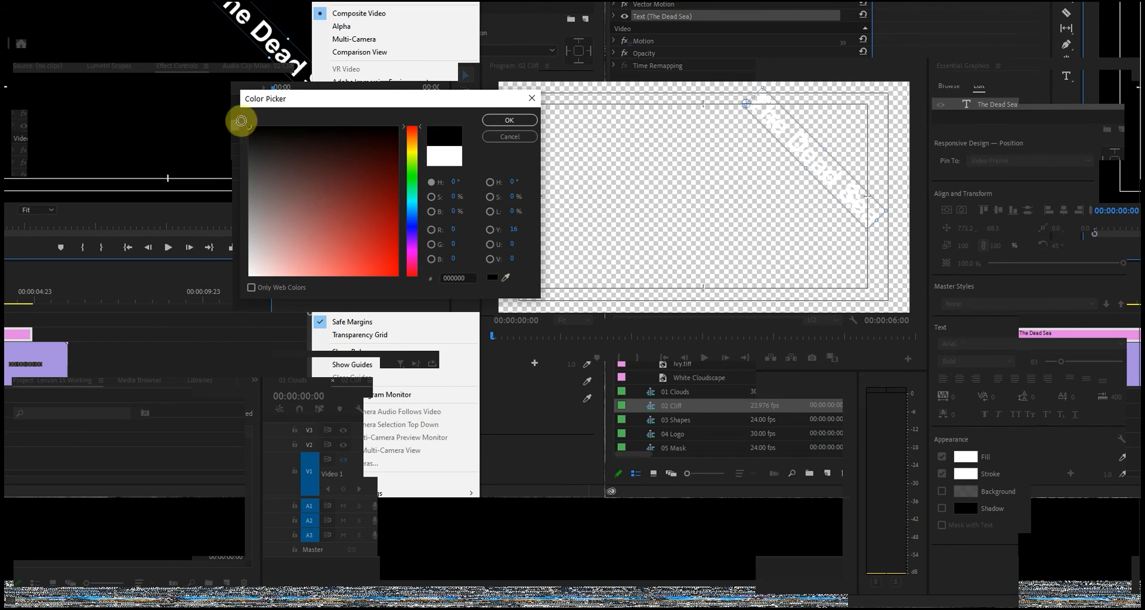
{"action": "left_click", "coordinate": [506, 122]}
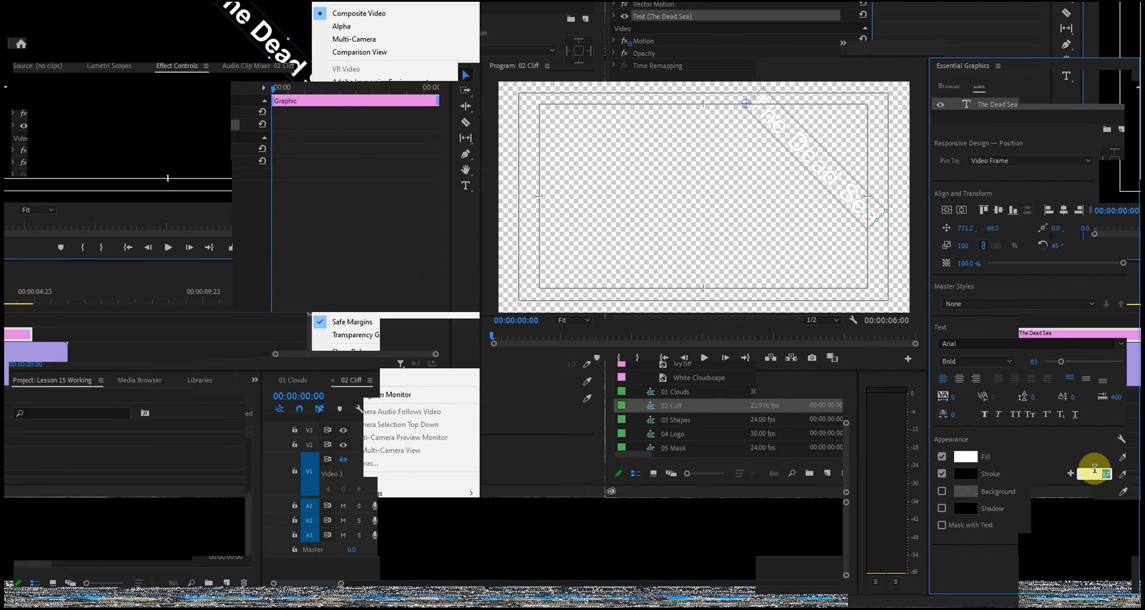
Set The Dead Sea title's stroke width to 7.0 and make video track V1 visible again.
{"action": "left_click", "coordinate": [1106, 477]}
{"action": "left_click", "coordinate": [1095, 474]}
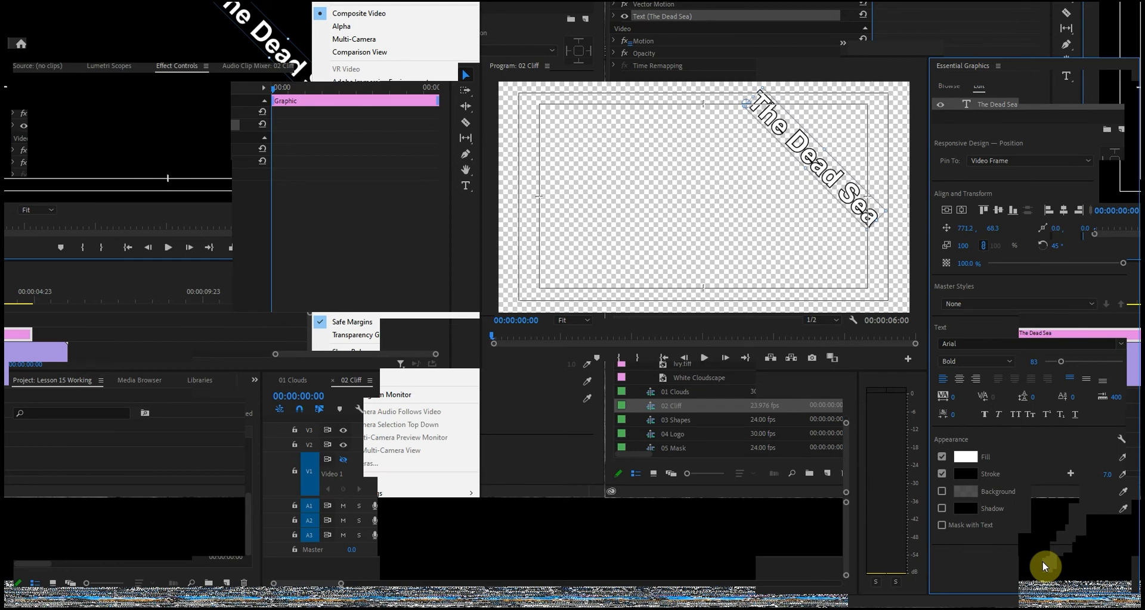
{"action": "left_click", "coordinate": [343, 460]}
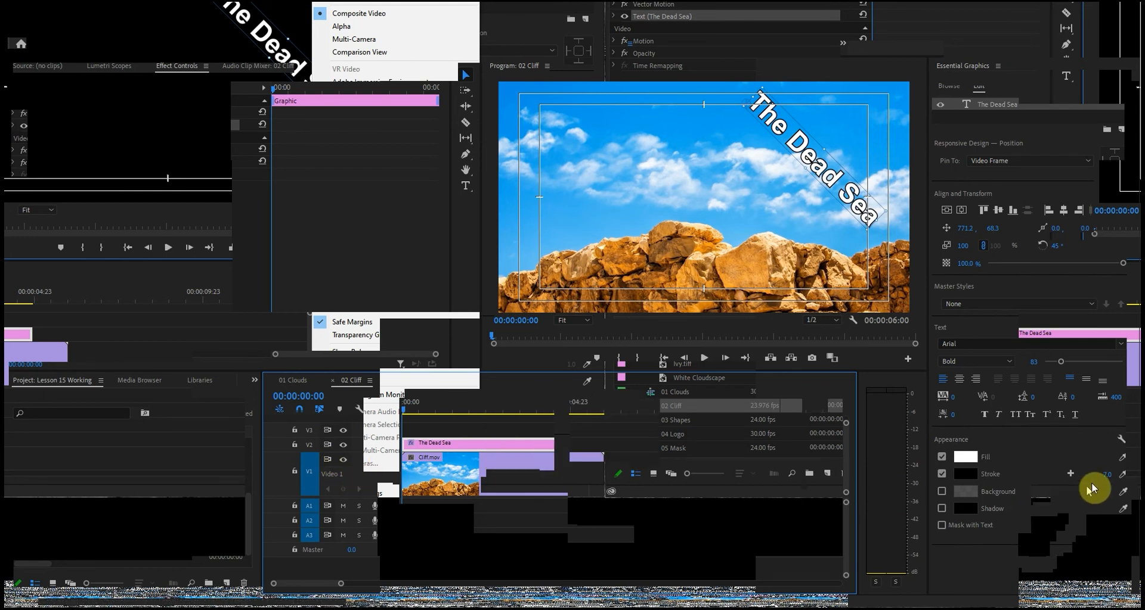
{"action": "left_click", "coordinate": [1106, 474]}
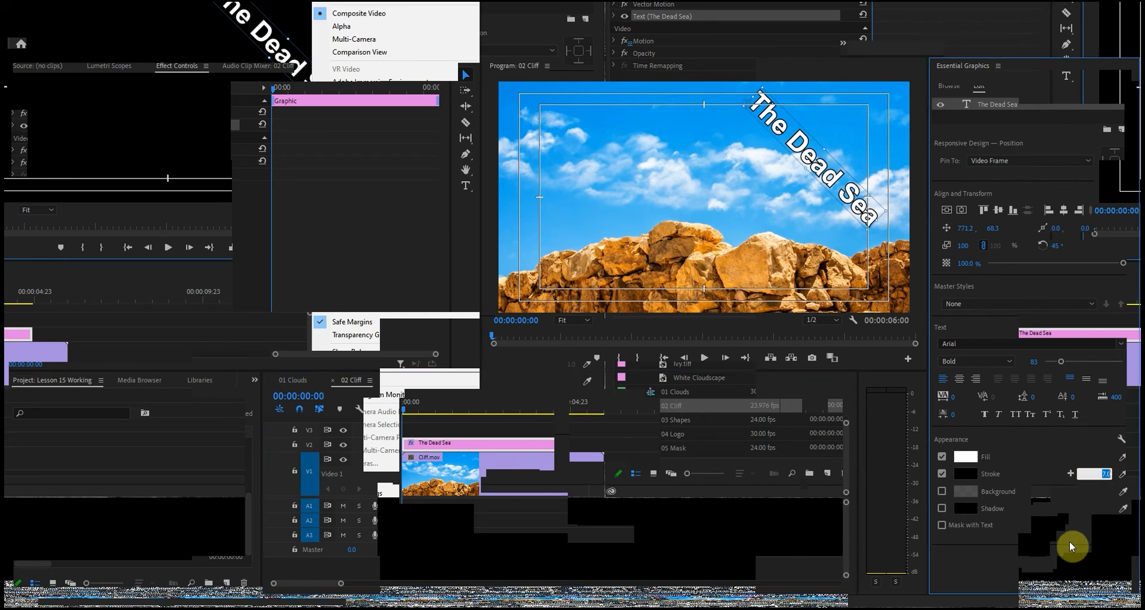
{"action": "type", "text": "14"}
{"action": "key", "text": "Return"}
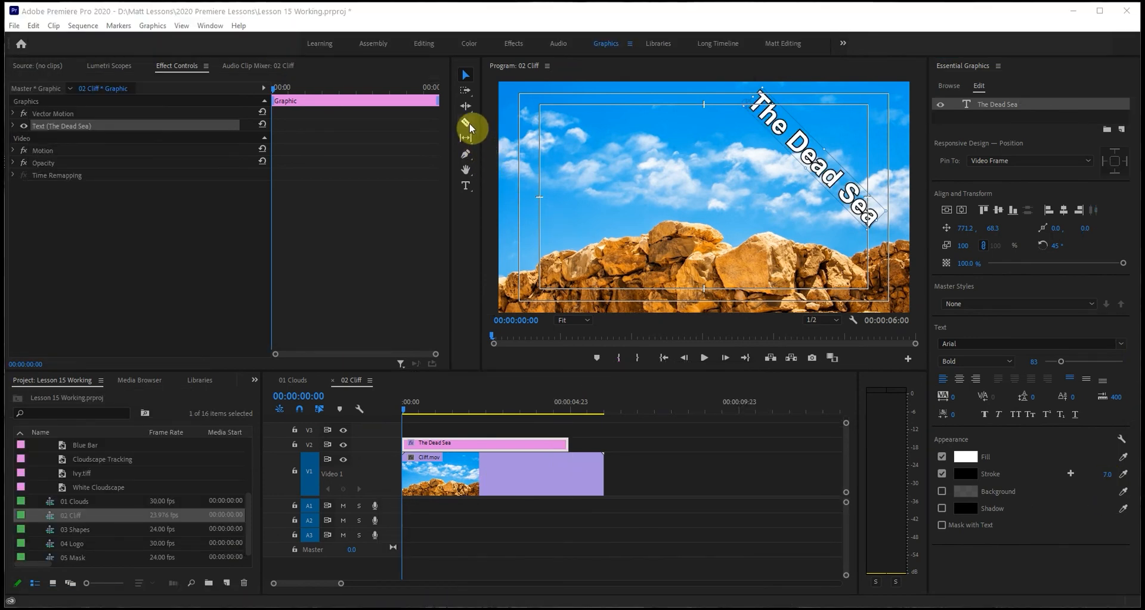
At the sequence start, draw a paragraph text box over the frame's lower-left area and enter three people's full names on separate lines.
{"action": "left_click", "coordinate": [467, 188]}
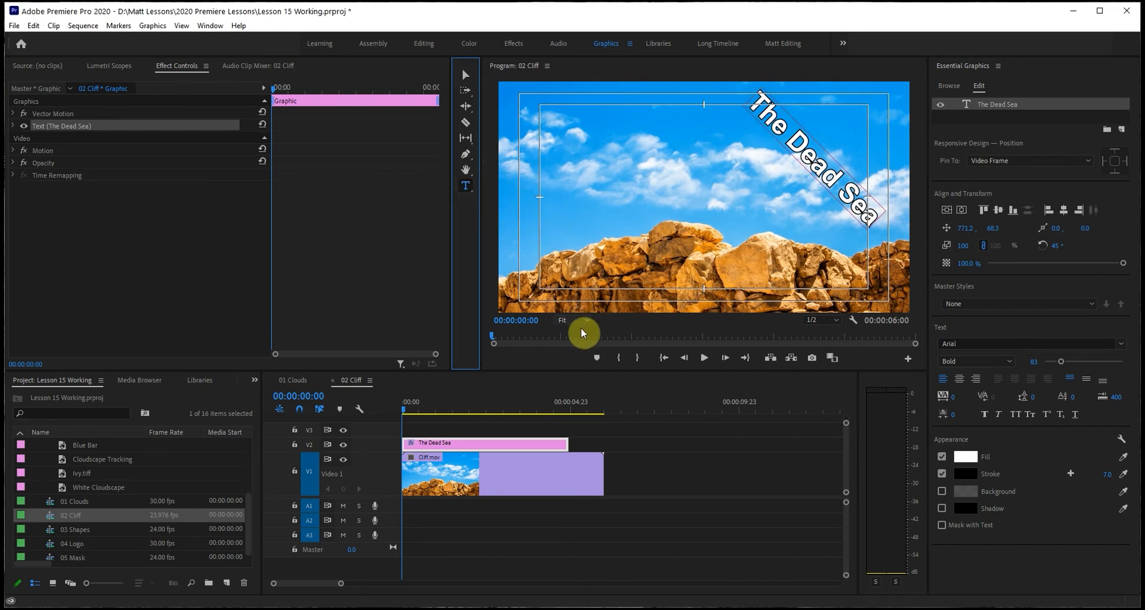
{"action": "mouse_move", "coordinate": [419, 414]}
{"action": "left_mouse_down"}
{"action": "mouse_move", "coordinate": [434, 409]}
{"action": "mouse_move", "coordinate": [396, 417]}
{"action": "left_mouse_up"}
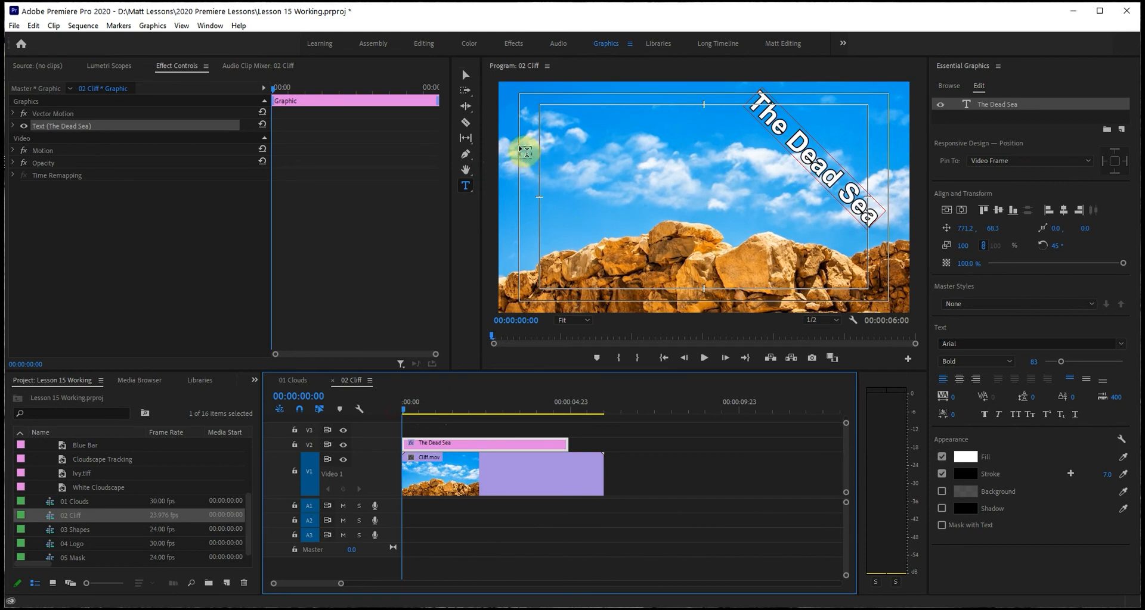
{"action": "mouse_move", "coordinate": [521, 148]}
{"action": "left_mouse_down"}
{"action": "mouse_move", "coordinate": [702, 279]}
{"action": "mouse_move", "coordinate": [705, 307]}
{"action": "left_mouse_up"}
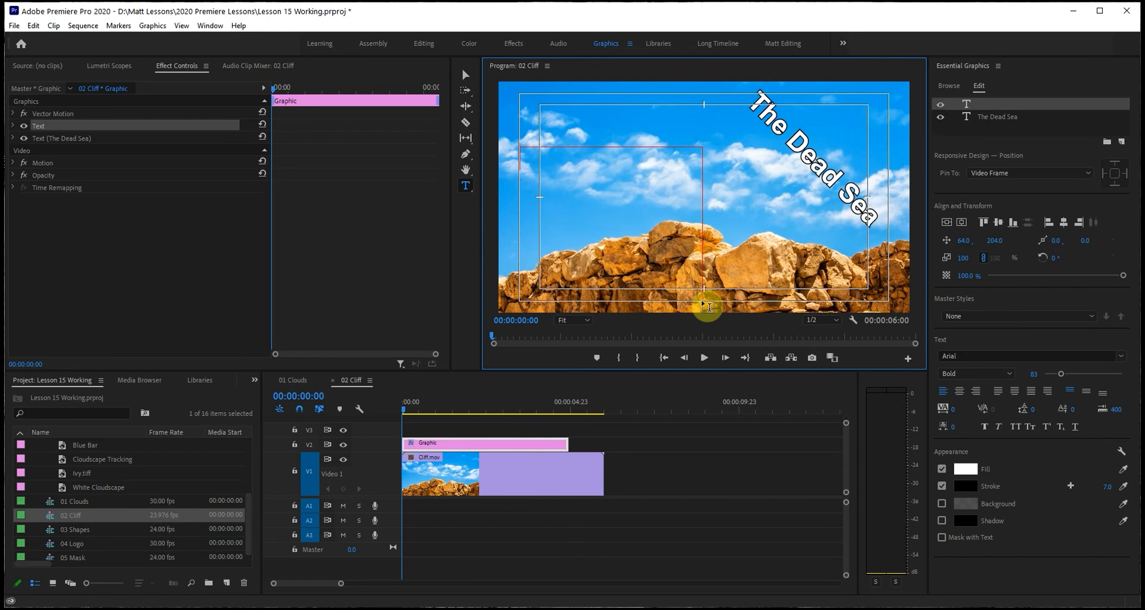
{"action": "type", "text": "Ma"}
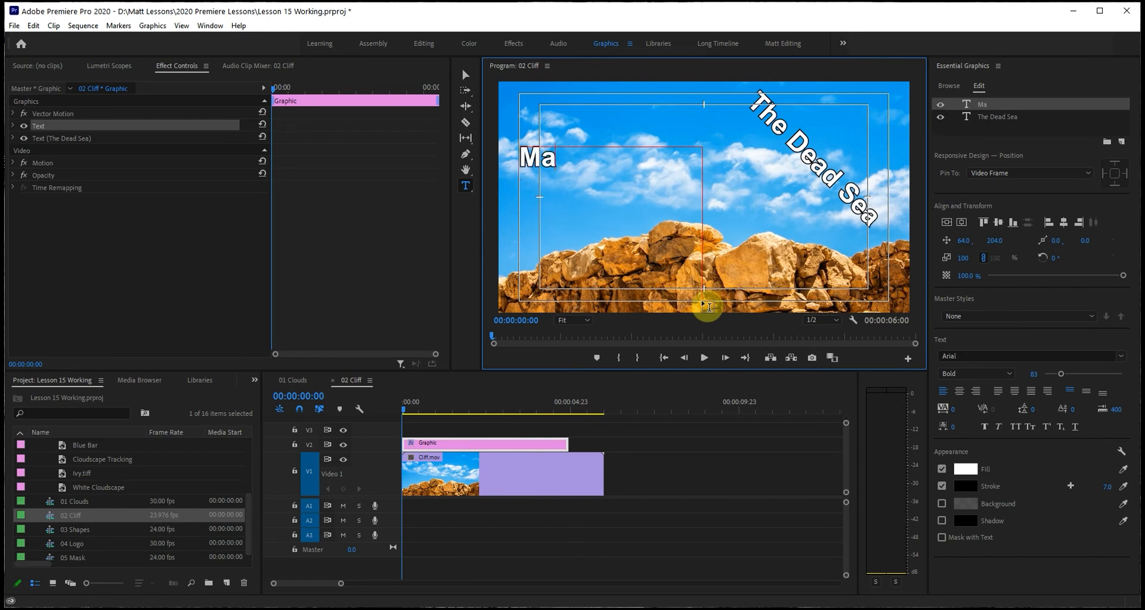
{"action": "type", "text": "x Power "}
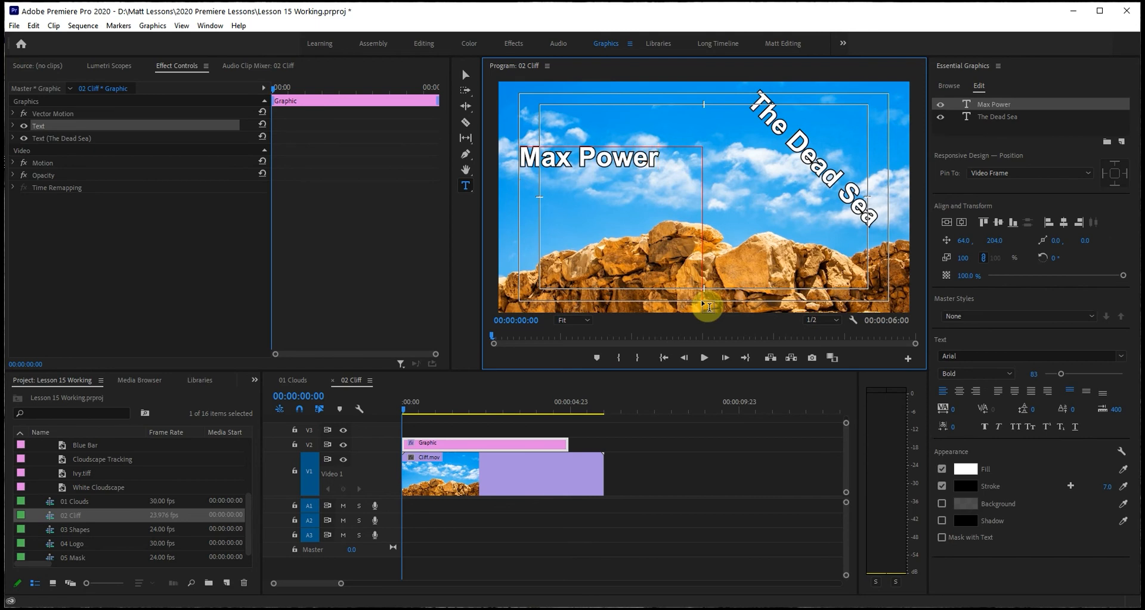
{"action": "type", "text": "Sue Smith"}
{"action": "key", "text": "Return"}
{"action": "type", "text": "George Ste"}
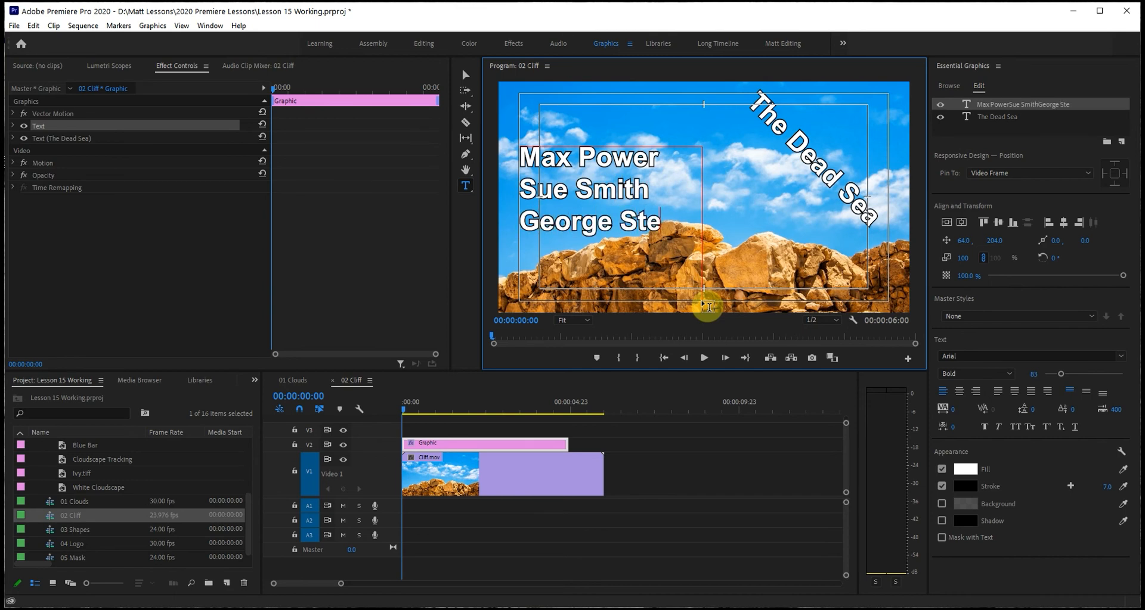
{"action": "type", "text": "phanop"}
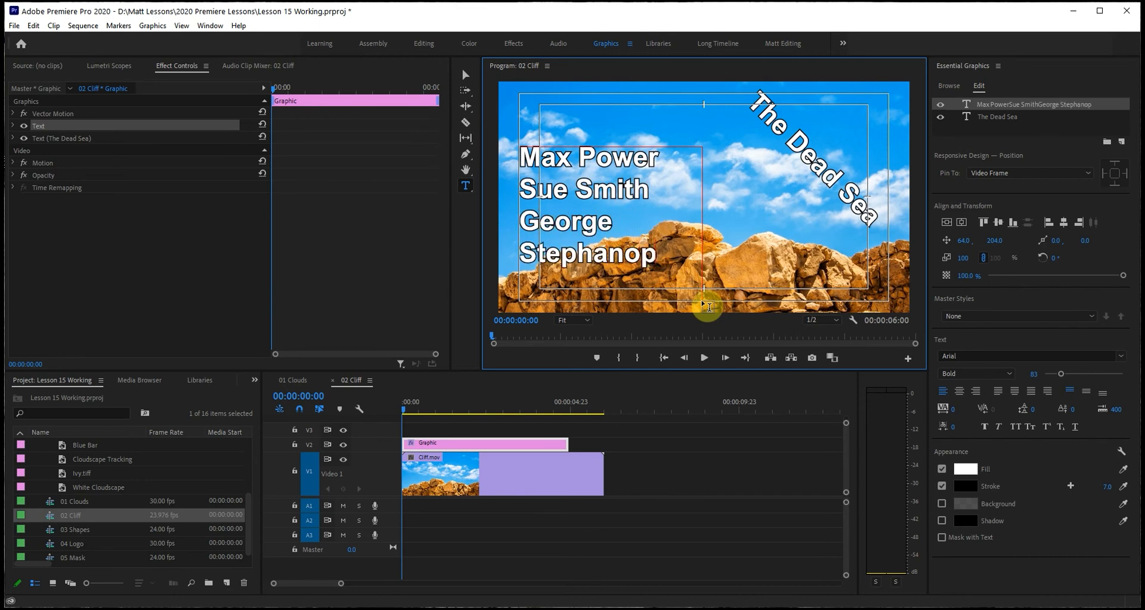
{"action": "type", "text": "olous"}
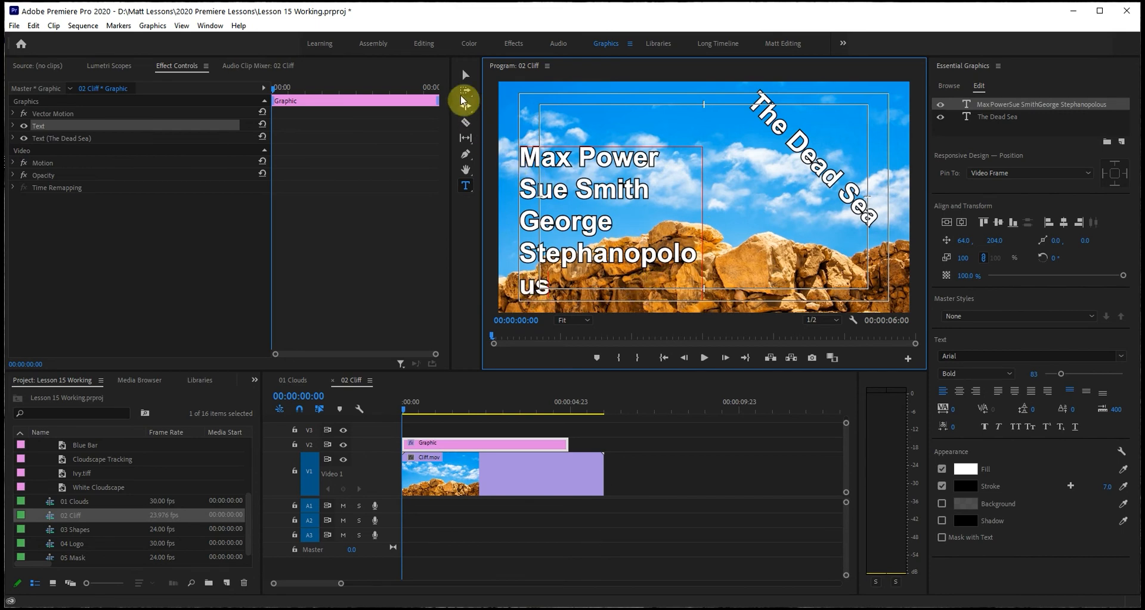
Widen the names text box so the longest name fits on one line, and lower its upper edge to just above the rocks.
{"action": "left_click", "coordinate": [464, 76]}
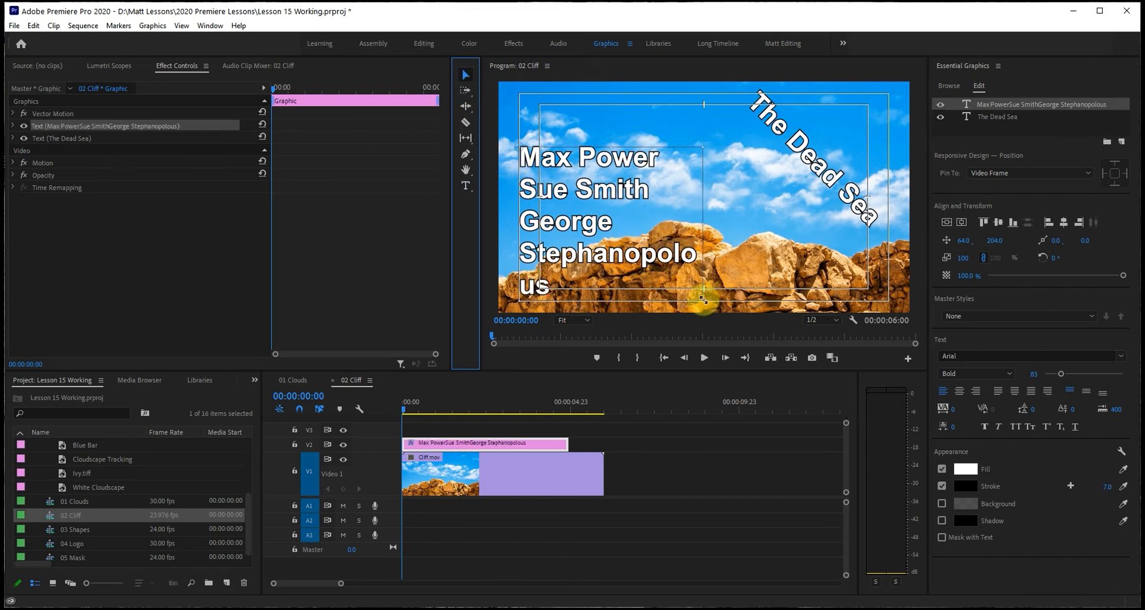
{"action": "left_click_drag", "start_coordinate": [701, 301], "coordinate": [837, 287]}
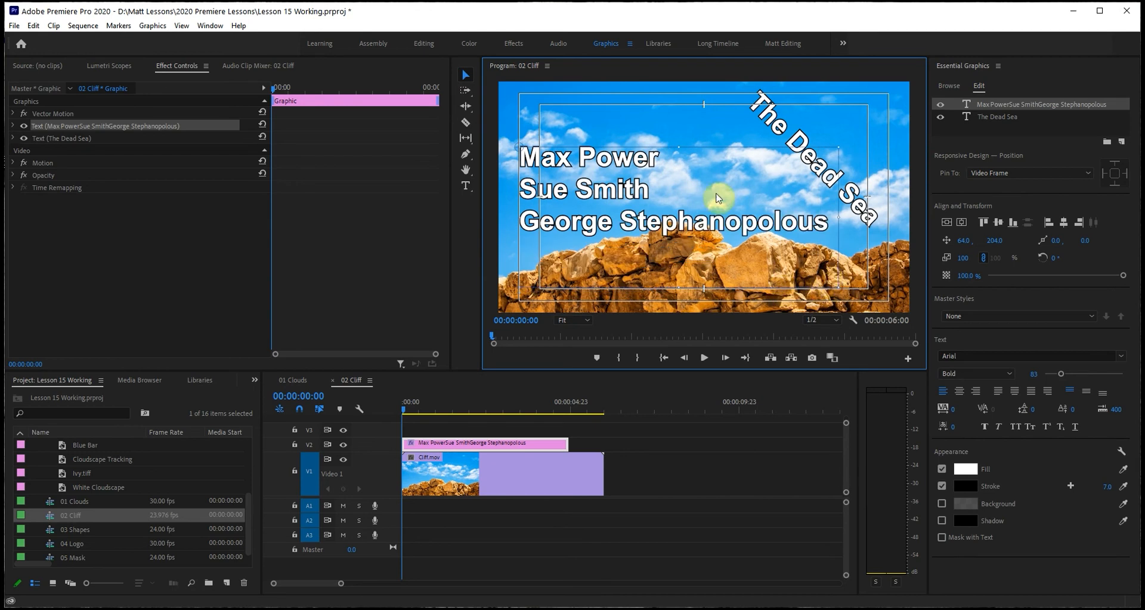
{"action": "left_click_drag", "start_coordinate": [678, 147], "coordinate": [675, 196]}
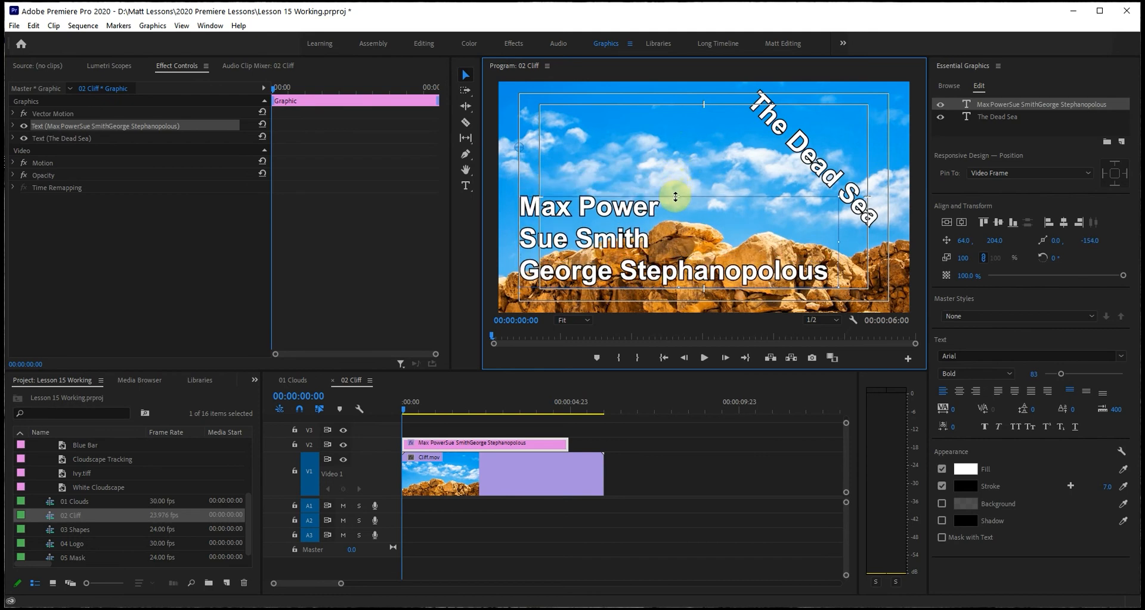
{"action": "mouse_move", "coordinate": [835, 289]}
{"action": "left_mouse_down"}
{"action": "mouse_move", "coordinate": [775, 290]}
{"action": "mouse_move", "coordinate": [837, 290]}
{"action": "left_mouse_up"}
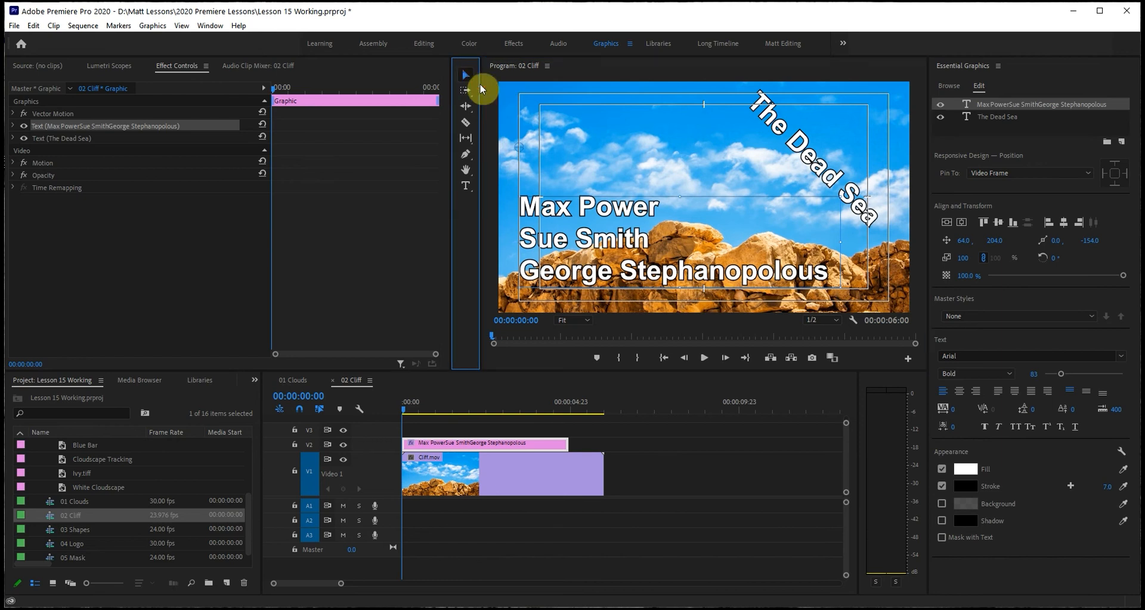
Sample a light tan colour from the rocks as the fill of The Dead Sea title.
{"action": "left_click", "coordinate": [814, 167]}
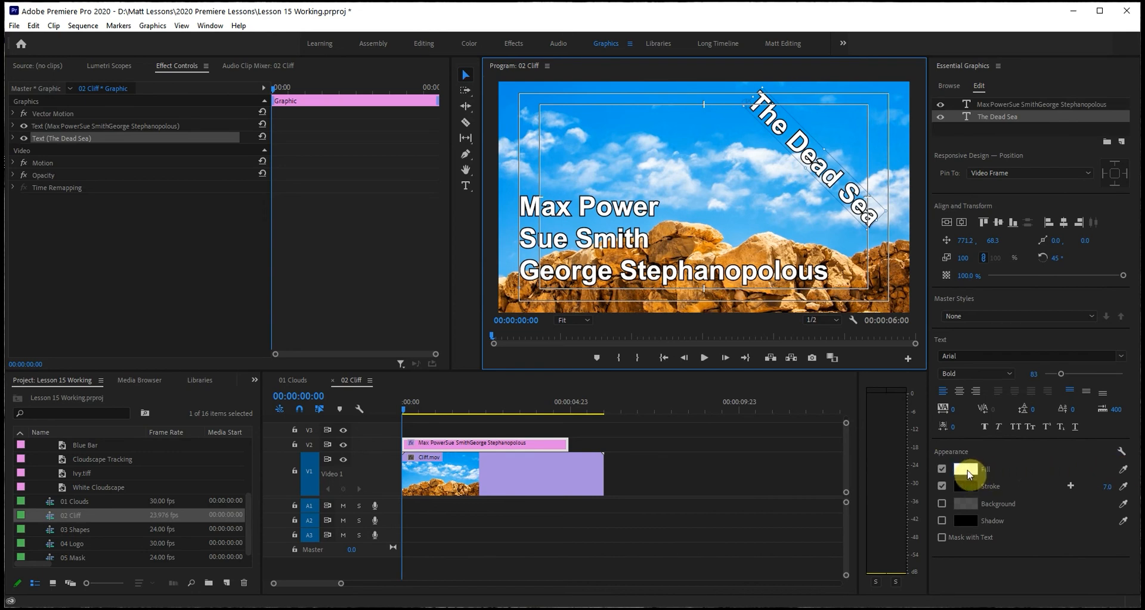
{"action": "left_click", "coordinate": [1123, 471]}
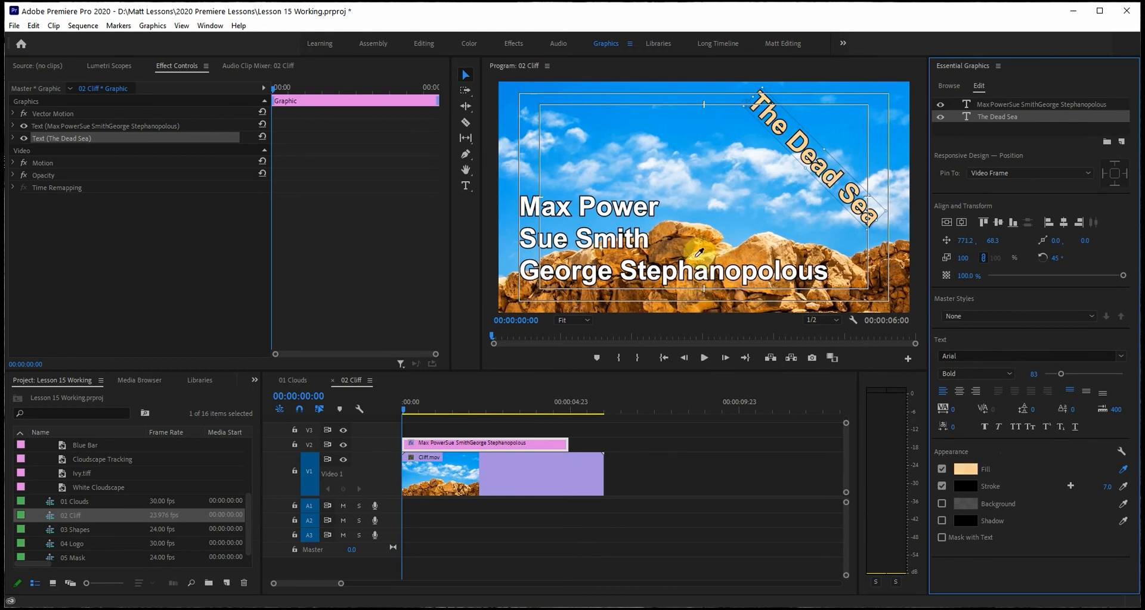
{"action": "left_click", "coordinate": [699, 255]}
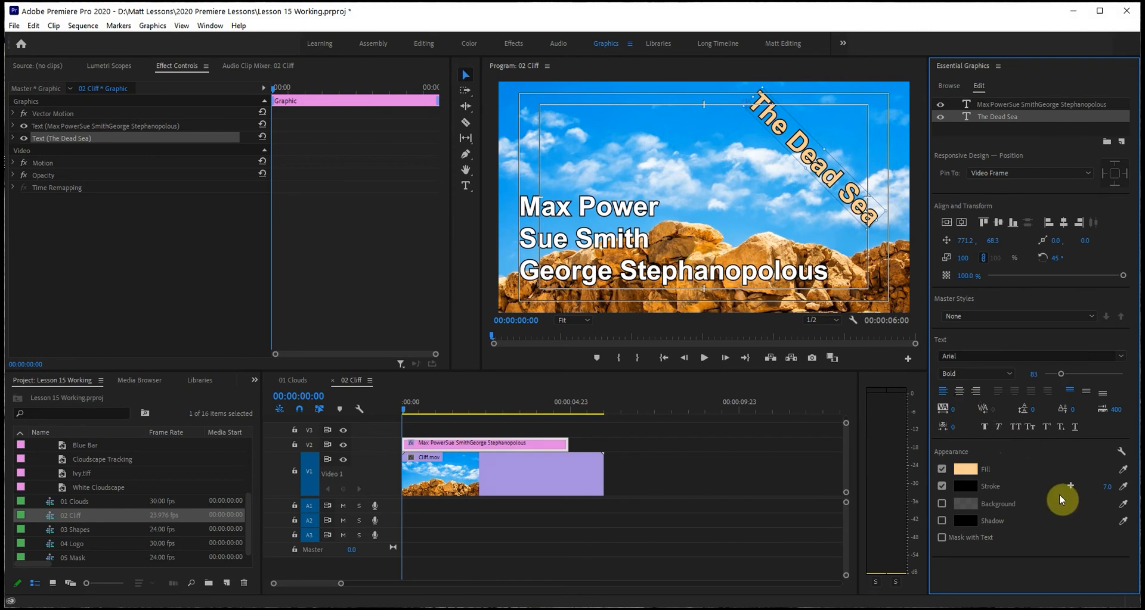
Sample a light blue from the sky in the frame's upper left as the fill of the names text.
{"action": "left_click", "coordinate": [581, 241]}
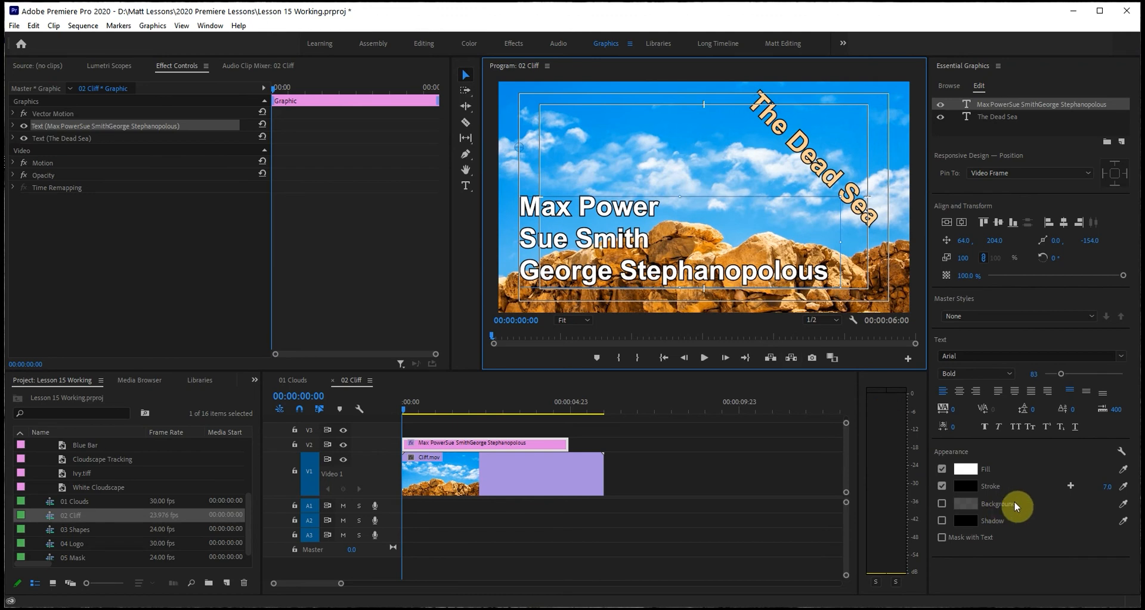
{"action": "left_click", "coordinate": [1123, 471]}
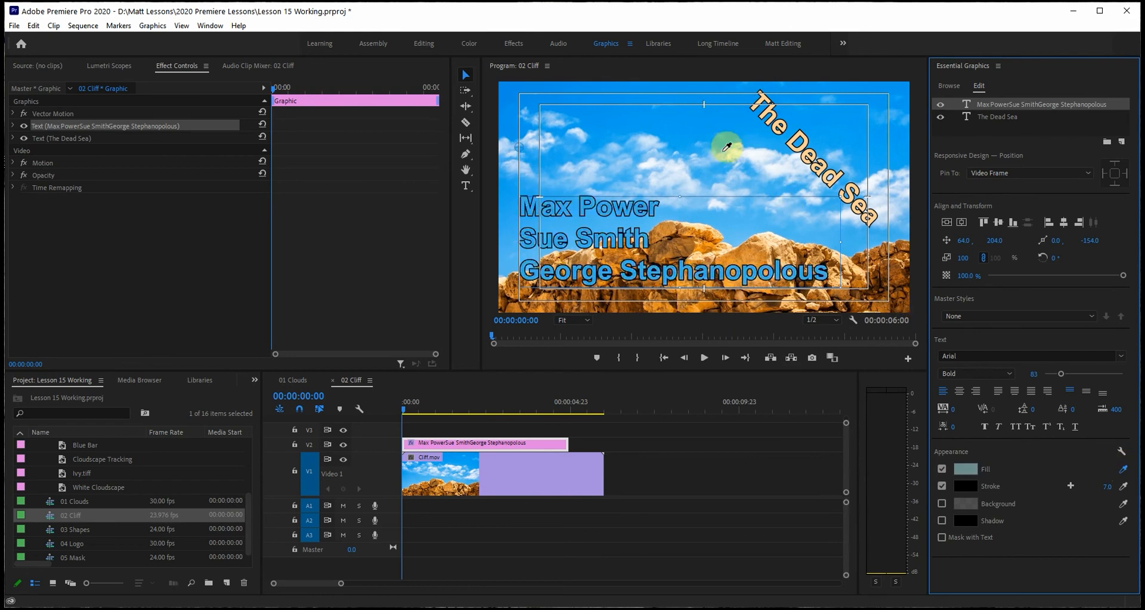
{"action": "left_click", "coordinate": [556, 120]}
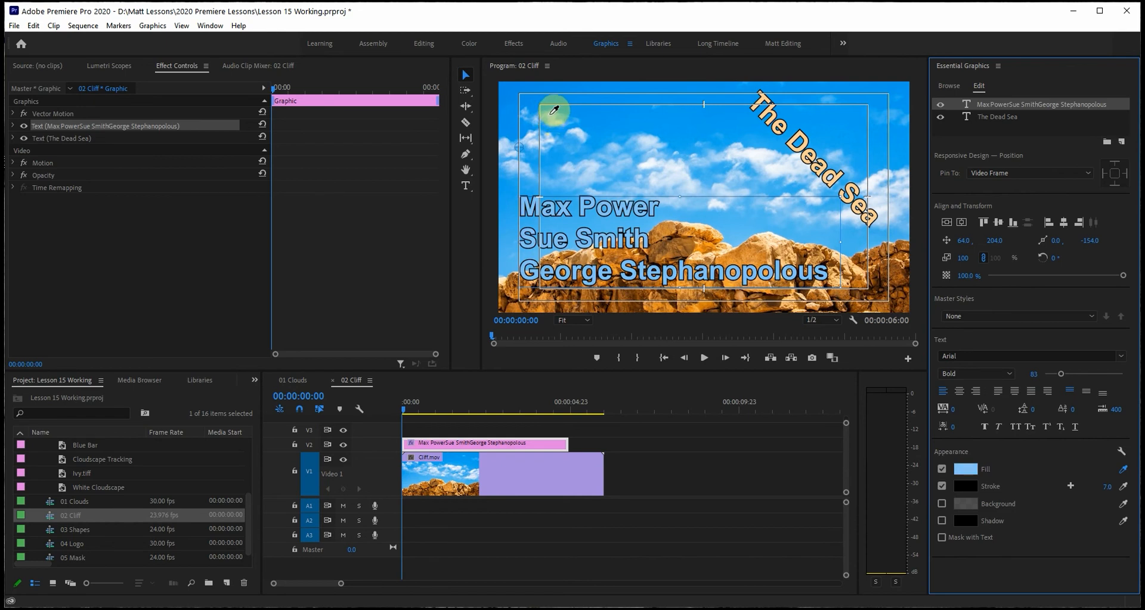
{"action": "left_click", "coordinate": [549, 112]}
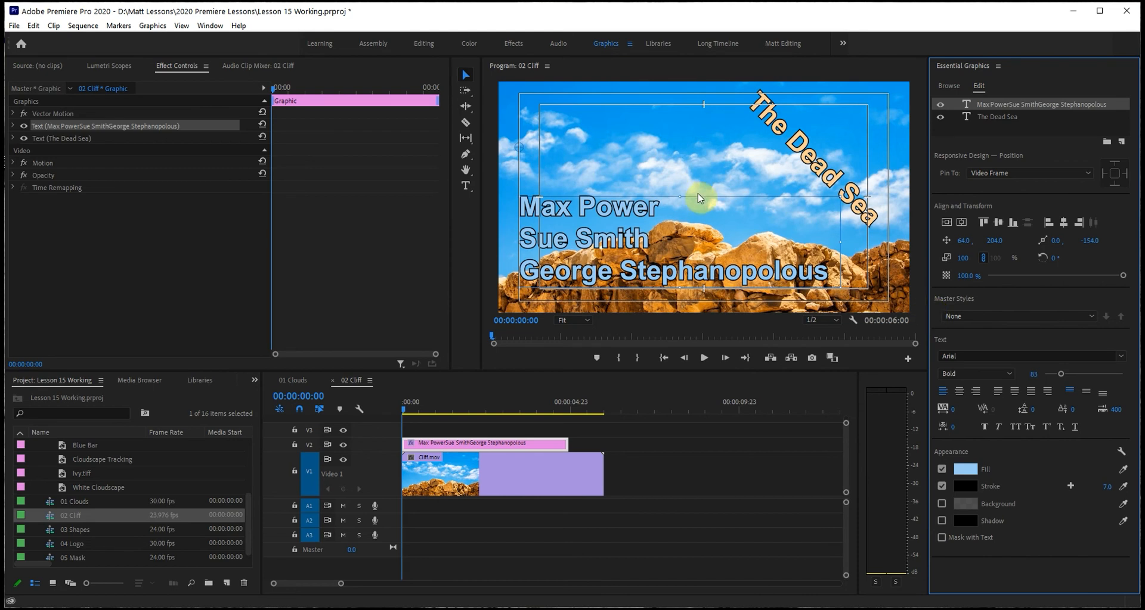
Create a master text style named Blue Bold Text from the names text.
{"action": "left_click", "coordinate": [599, 212]}
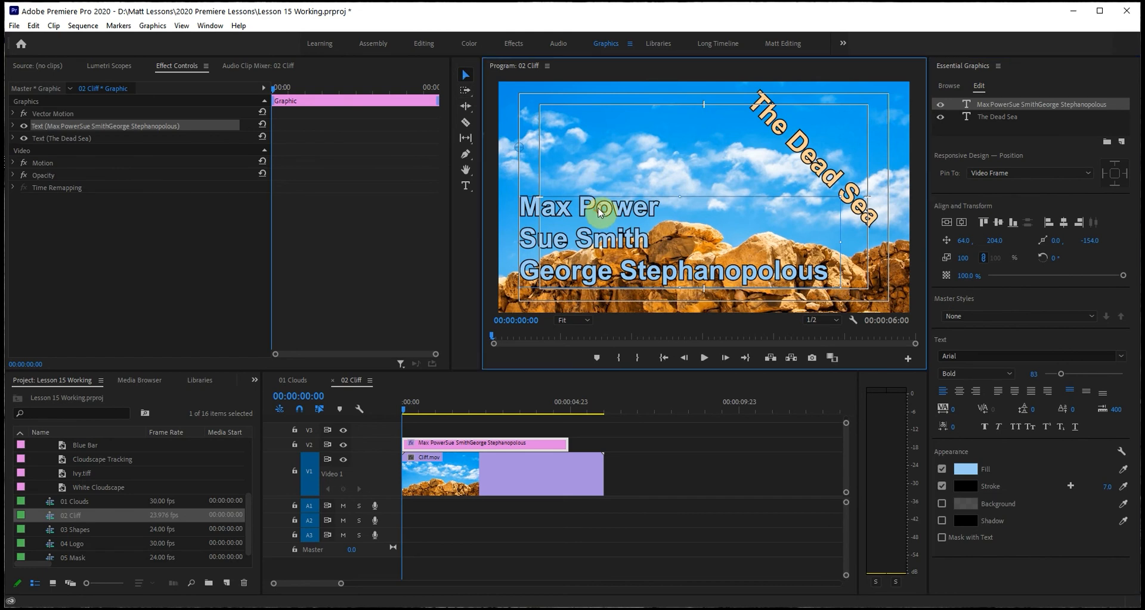
{"action": "left_click", "coordinate": [998, 66]}
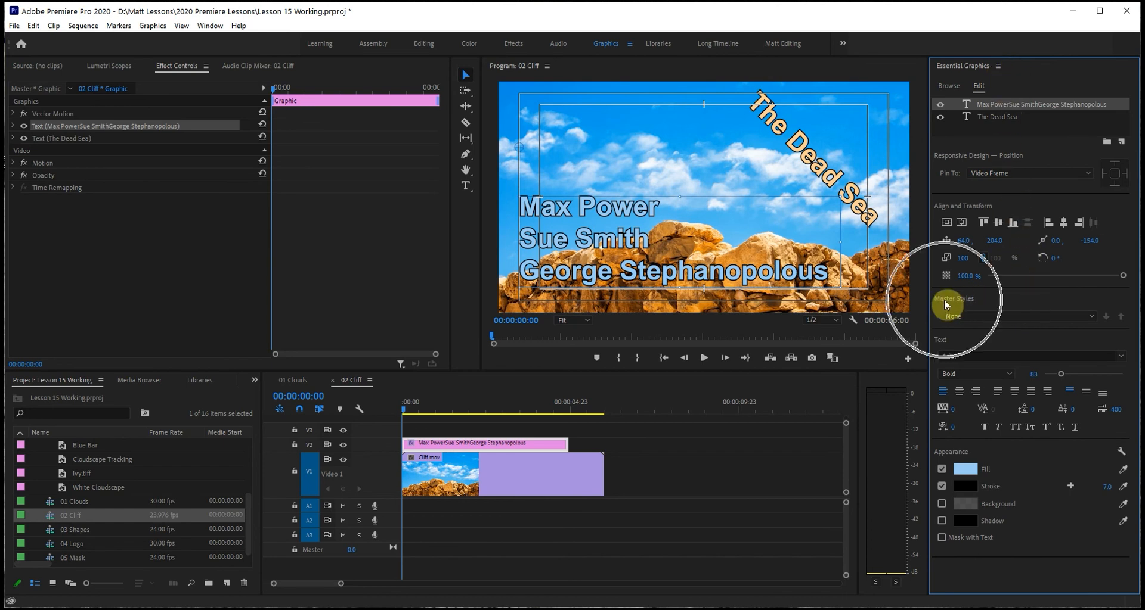
{"action": "left_click", "coordinate": [1090, 317]}
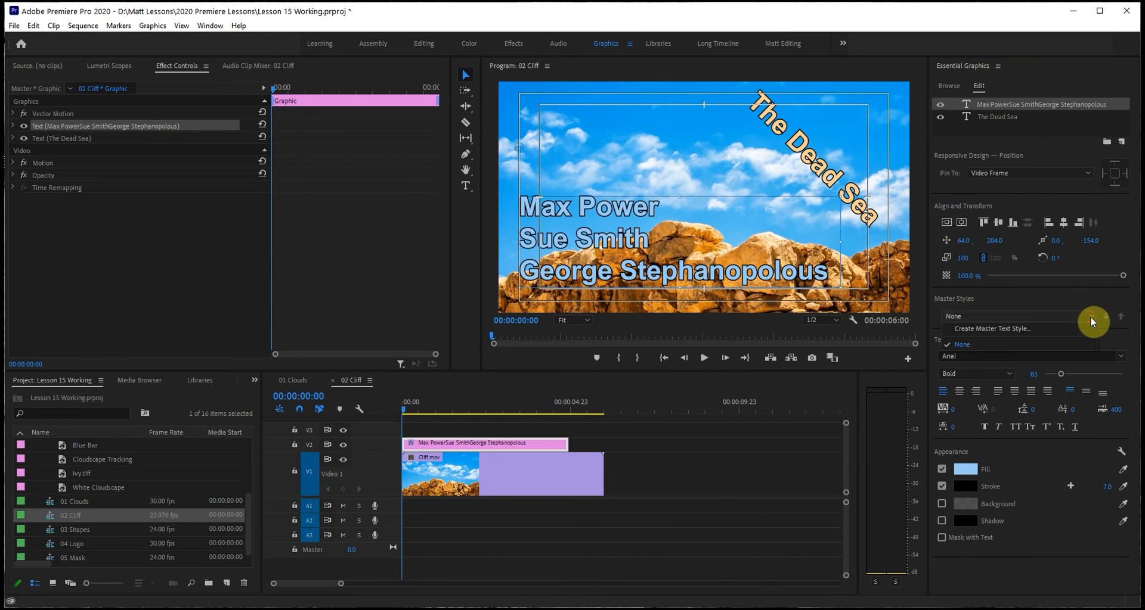
{"action": "left_click", "coordinate": [1008, 329]}
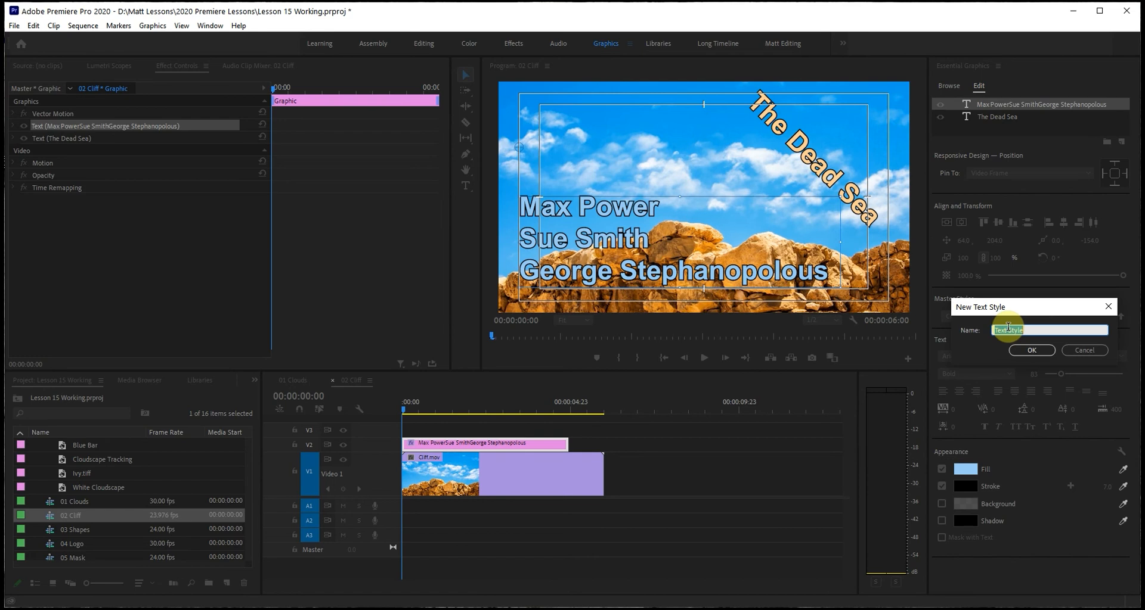
{"action": "type", "text": "Blue Bold "}
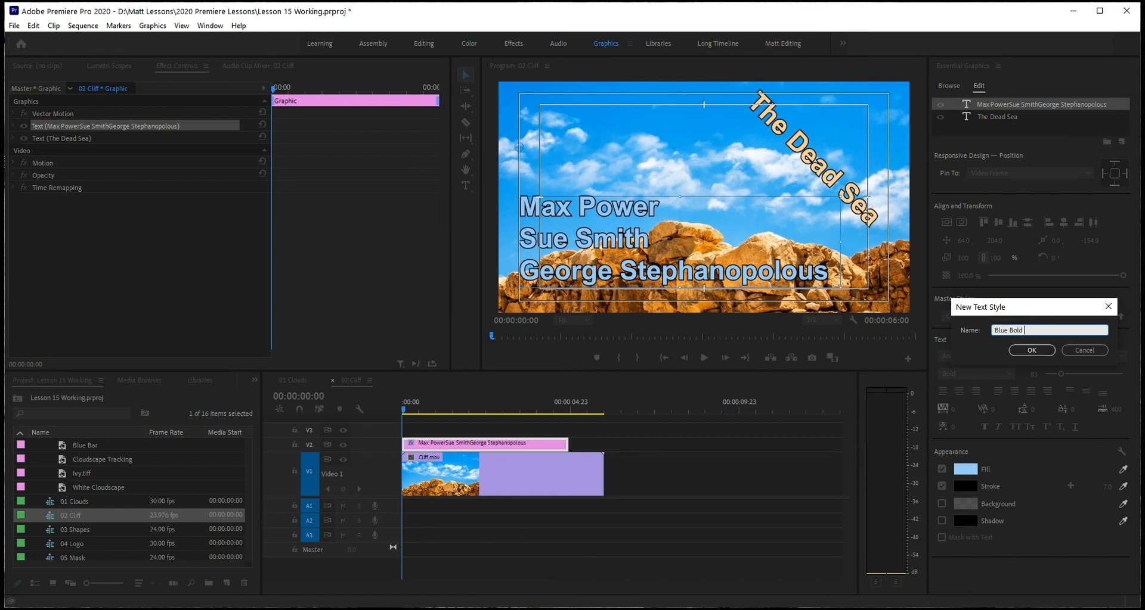
{"action": "type", "text": "Text"}
{"action": "left_click", "coordinate": [1031, 350]}
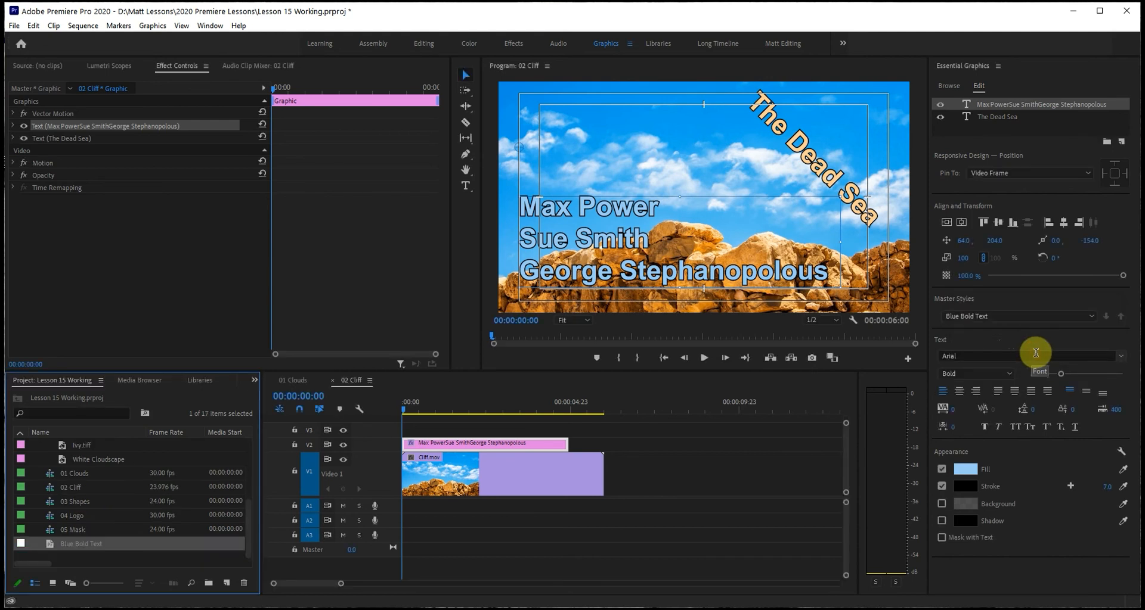
Apply the Blue Bold Text master style to The Dead Sea title and scrub through the sequence to preview it.
{"action": "left_click", "coordinate": [1089, 317]}
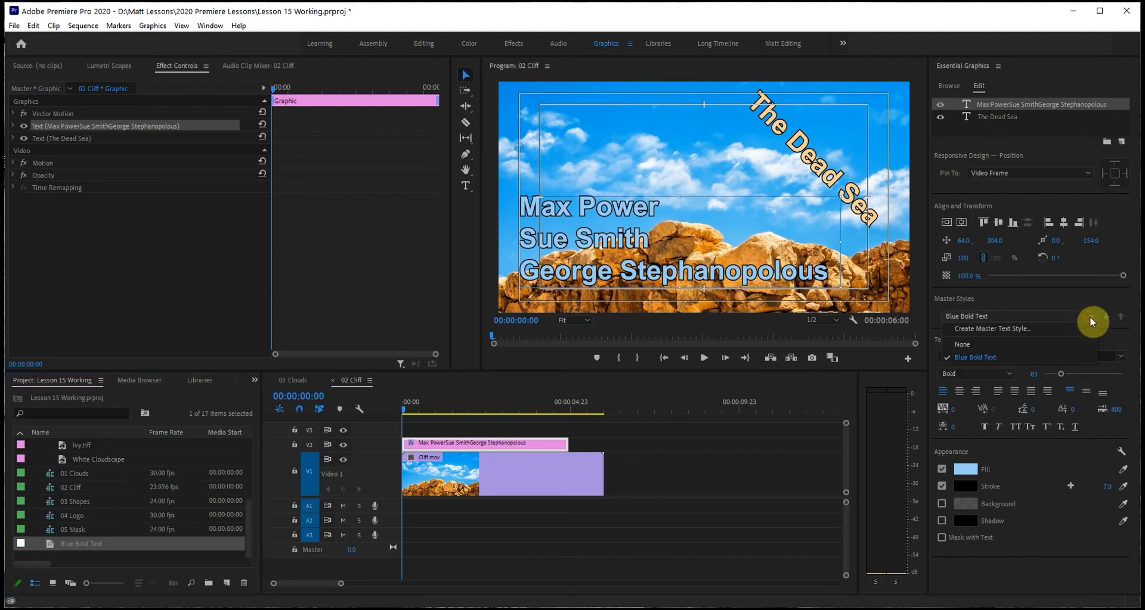
{"action": "left_click", "coordinate": [1003, 358]}
{"action": "left_click", "coordinate": [1109, 339]}
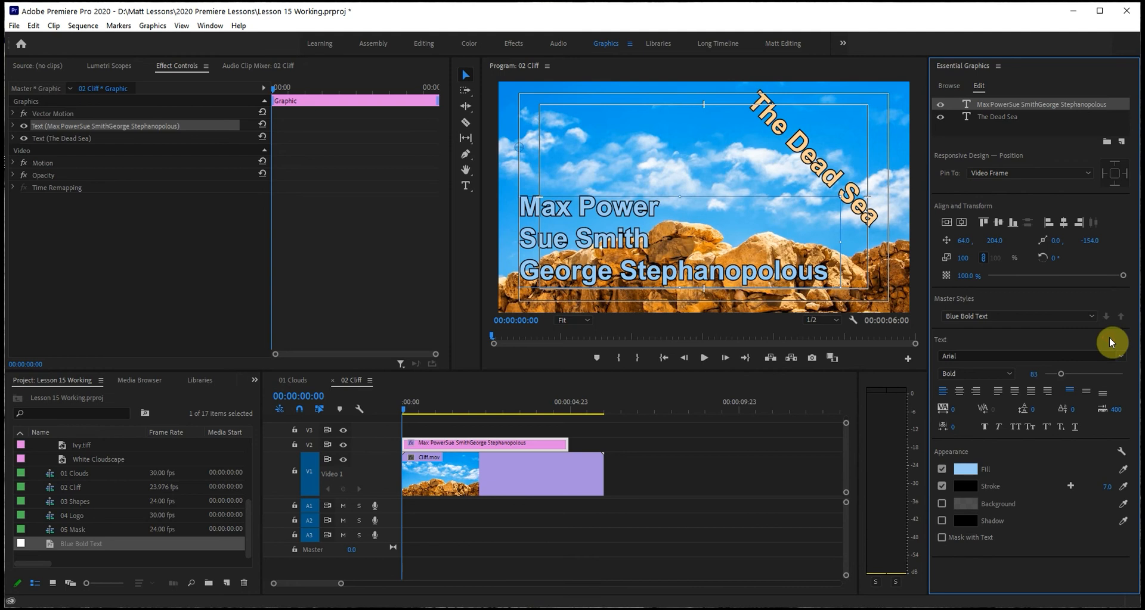
{"action": "left_click", "coordinate": [777, 139]}
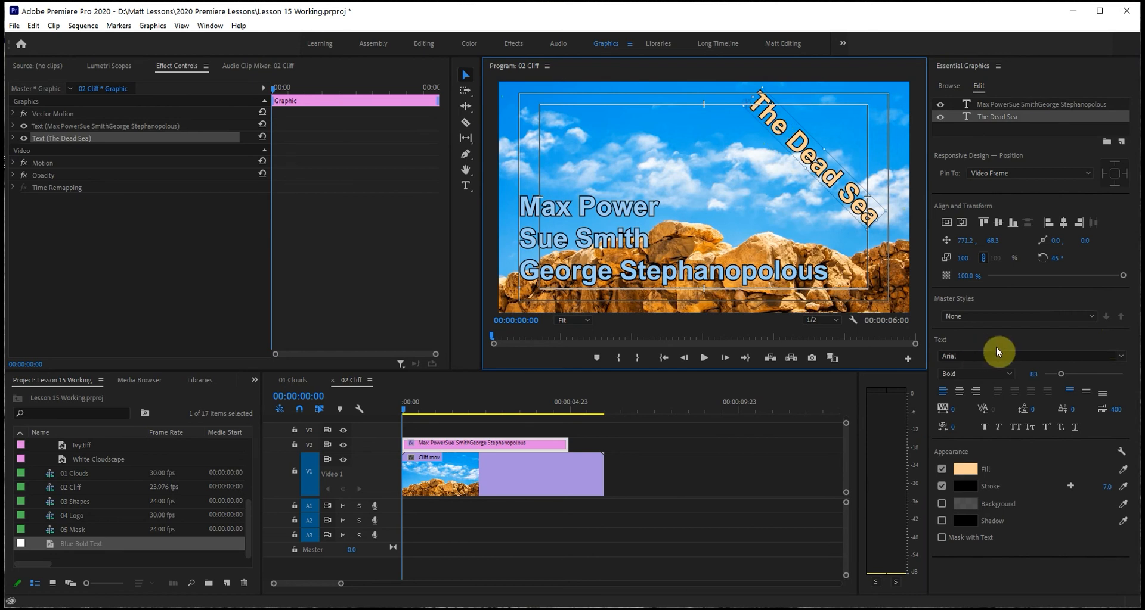
{"action": "left_click", "coordinate": [1090, 316]}
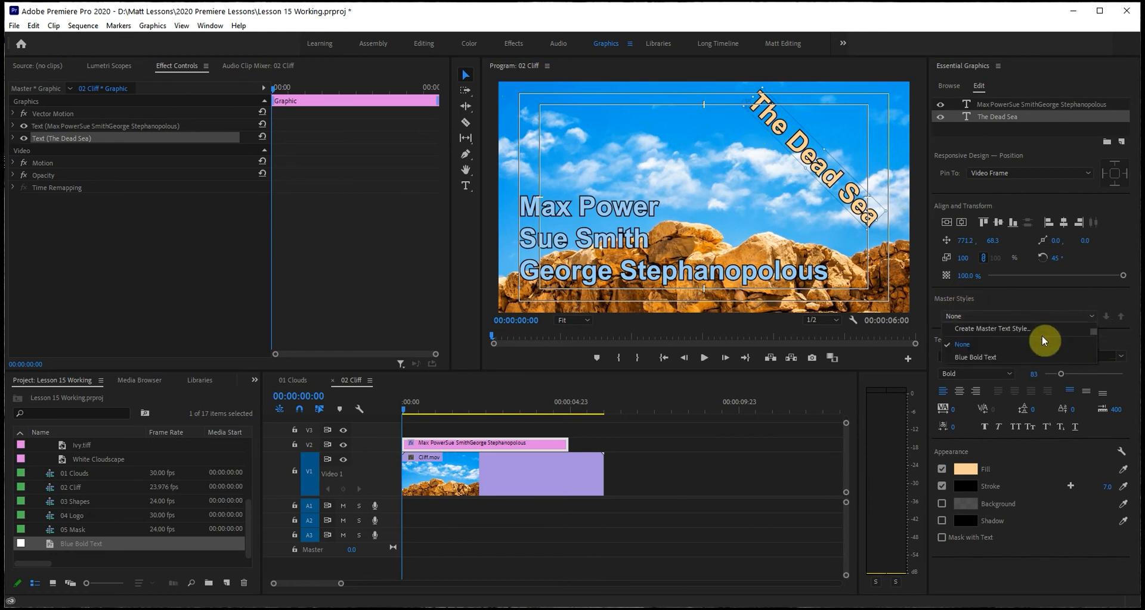
{"action": "left_click", "coordinate": [1018, 357]}
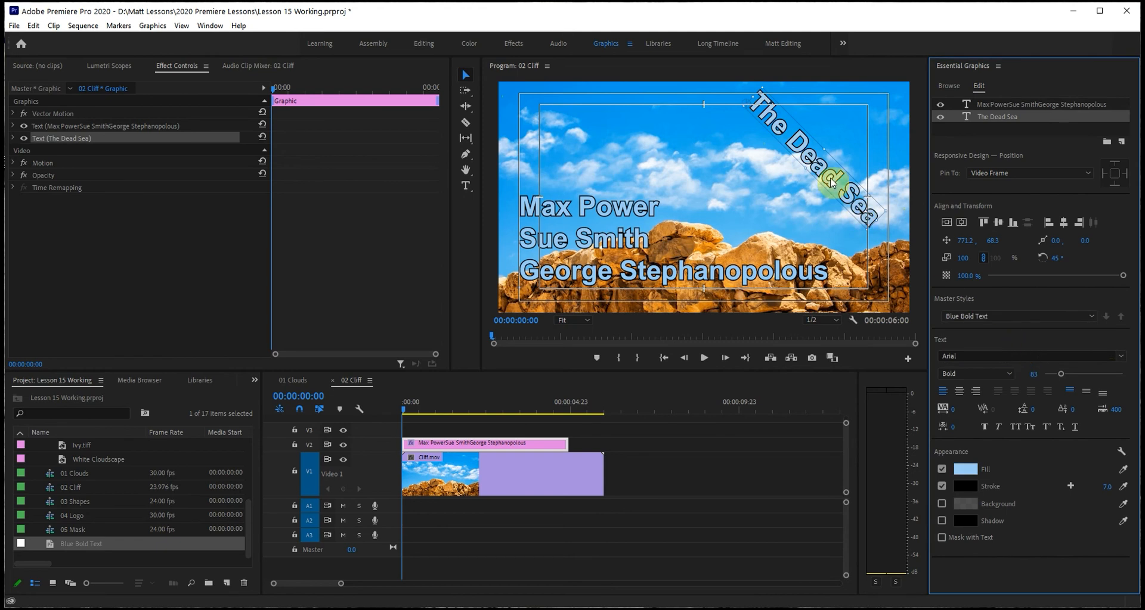
{"action": "left_click", "coordinate": [486, 247]}
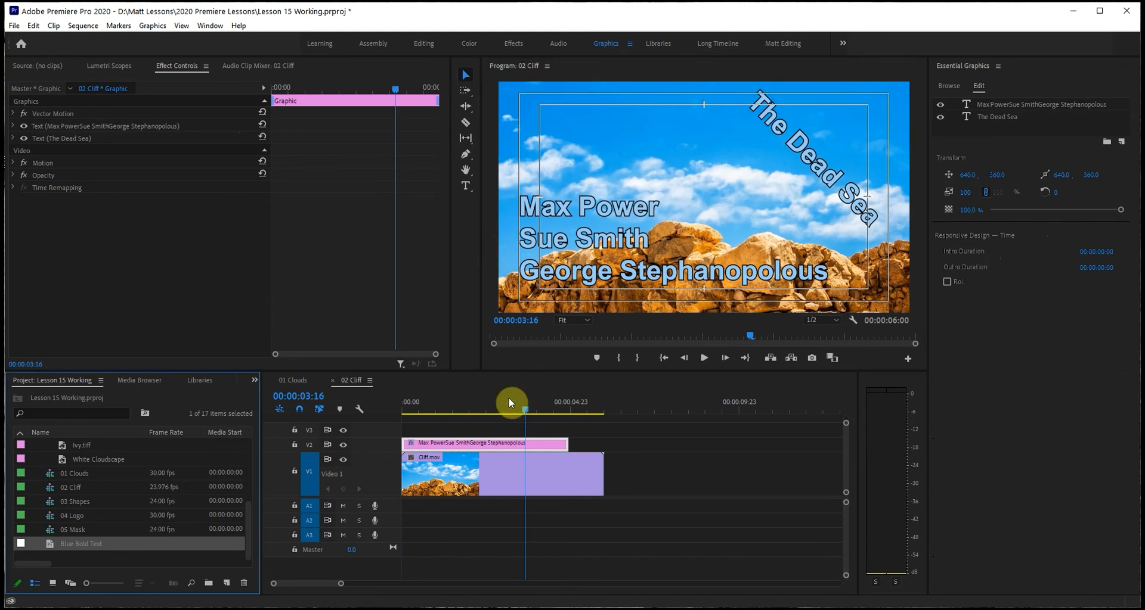
{"action": "left_click_drag", "start_coordinate": [493, 409], "coordinate": [517, 411]}
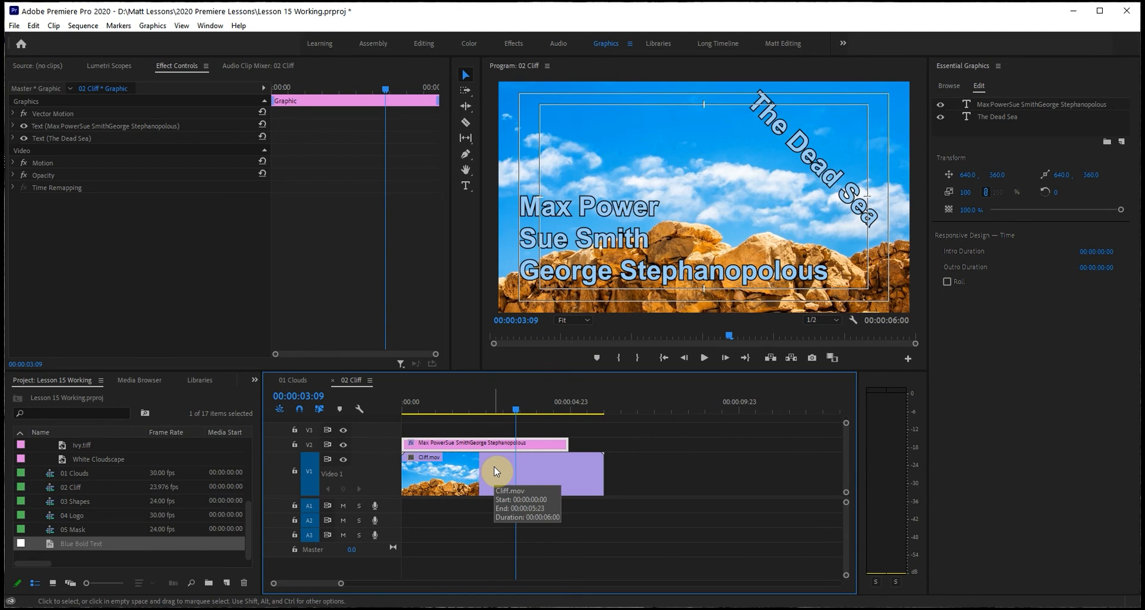
Open the 01 Clouds sequence and park the playhead at 00:00:03:22.
{"action": "double_click", "coordinate": [69, 474]}
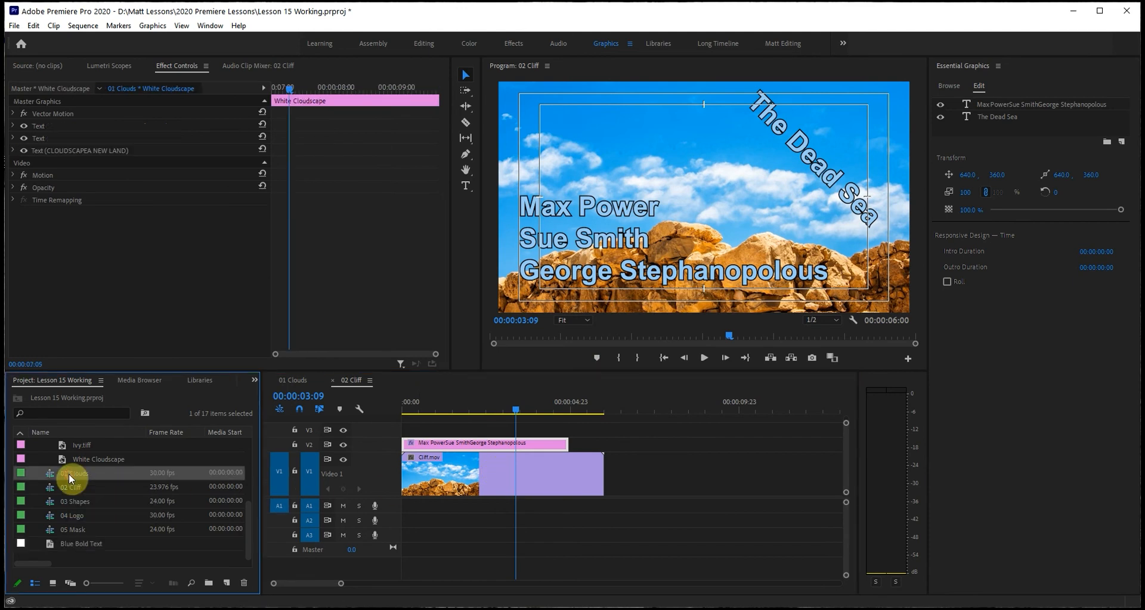
{"action": "left_click_drag", "start_coordinate": [664, 412], "coordinate": [547, 406]}
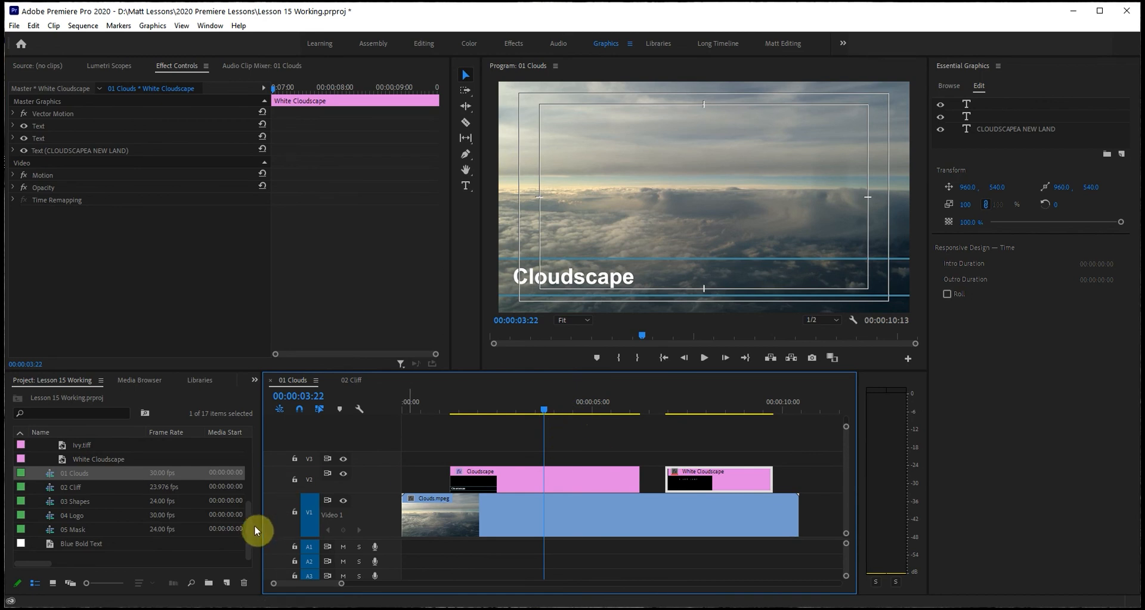
Try adding the Cloudscape Tracking graphic on V3 with the Cloudscape clip shortened beneath it, and undo these edits.
{"action": "left_click_drag", "start_coordinate": [248, 524], "coordinate": [249, 498]}
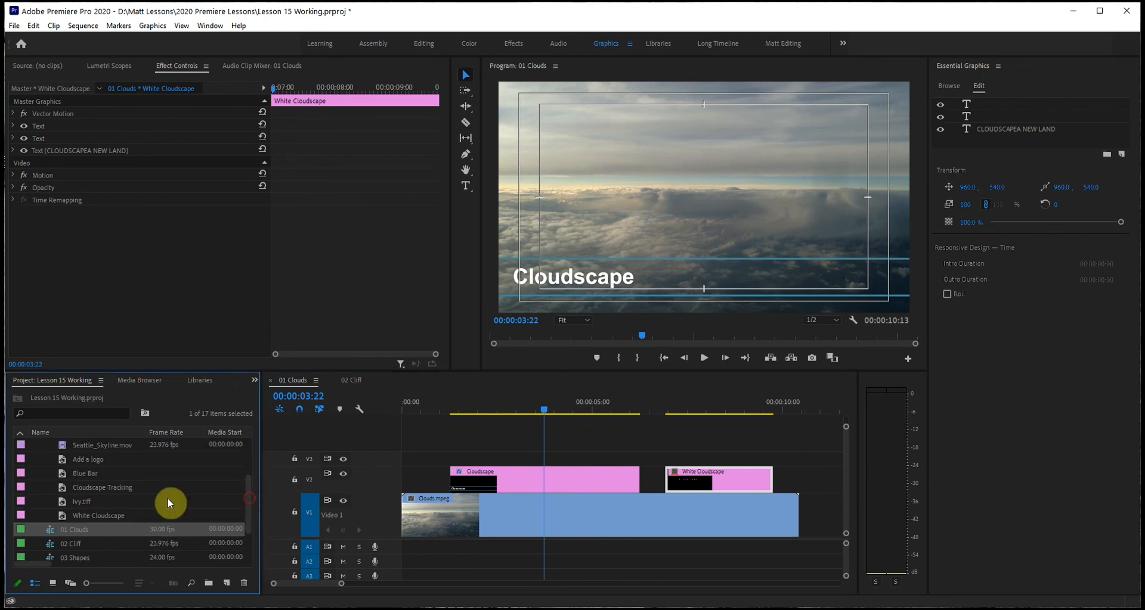
{"action": "left_click", "coordinate": [87, 488]}
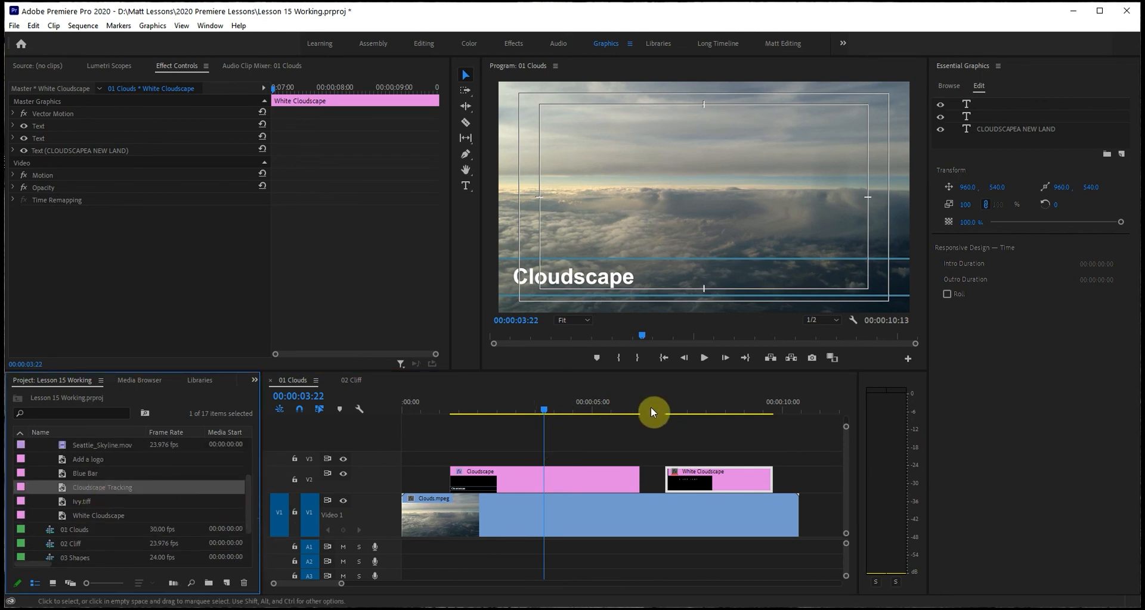
{"action": "left_click", "coordinate": [666, 410]}
{"action": "left_click_drag", "start_coordinate": [669, 411], "coordinate": [656, 412]}
{"action": "left_click_drag", "start_coordinate": [62, 485], "coordinate": [647, 471]}
{"action": "left_click_drag", "start_coordinate": [652, 408], "coordinate": [708, 418]}
{"action": "left_click_drag", "start_coordinate": [691, 460], "coordinate": [544, 462]}
{"action": "left_click", "coordinate": [531, 475]}
{"action": "left_click_drag", "start_coordinate": [645, 483], "coordinate": [516, 480]}
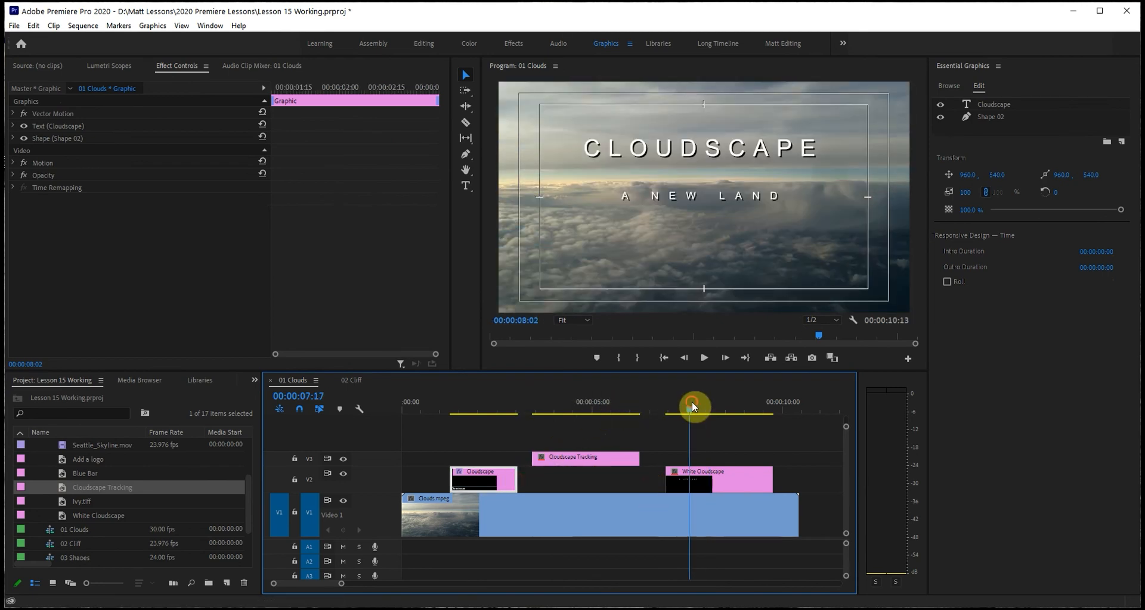
{"action": "left_click", "coordinate": [614, 407]}
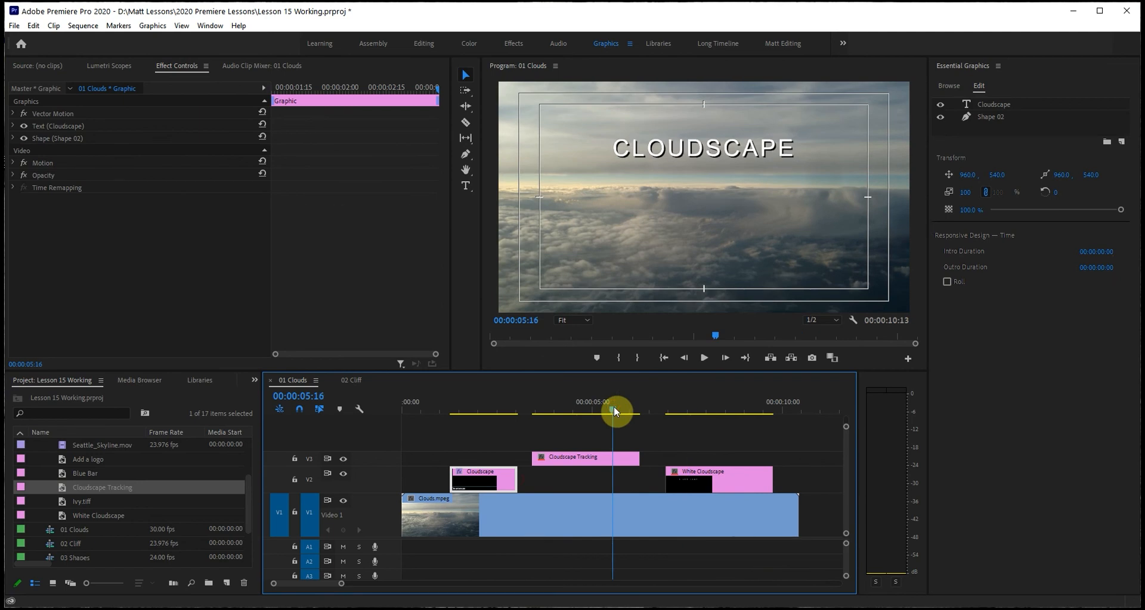
{"action": "key", "text": "ctrl+z"}
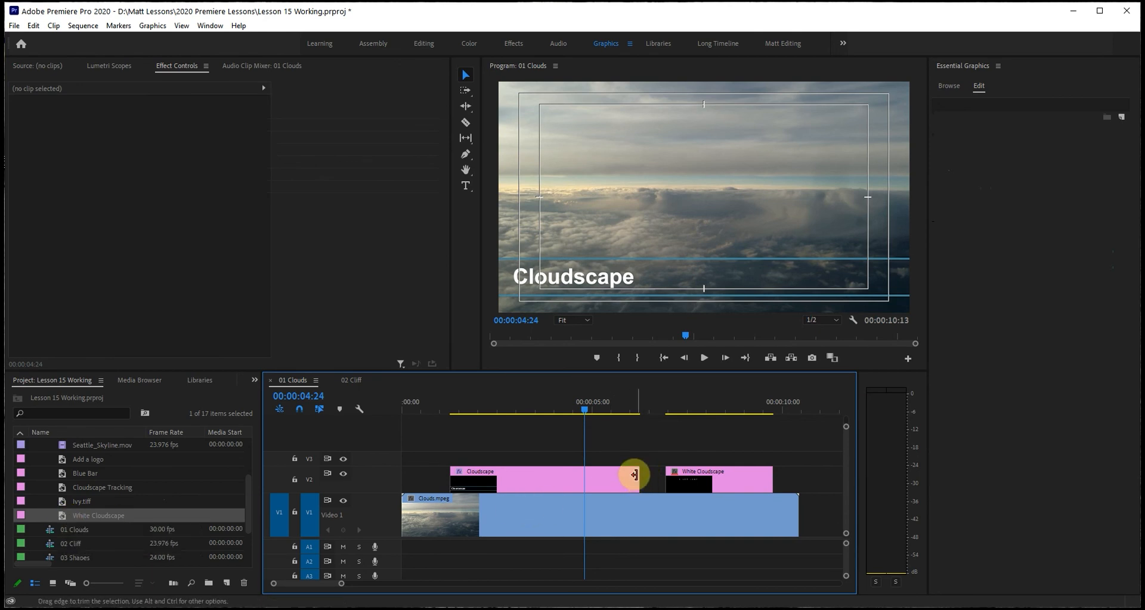
Delete the Cloudscape graphic from V2 and move the White Cloudscape clip near the start of the 01 Clouds sequence.
{"action": "left_click", "coordinate": [608, 479]}
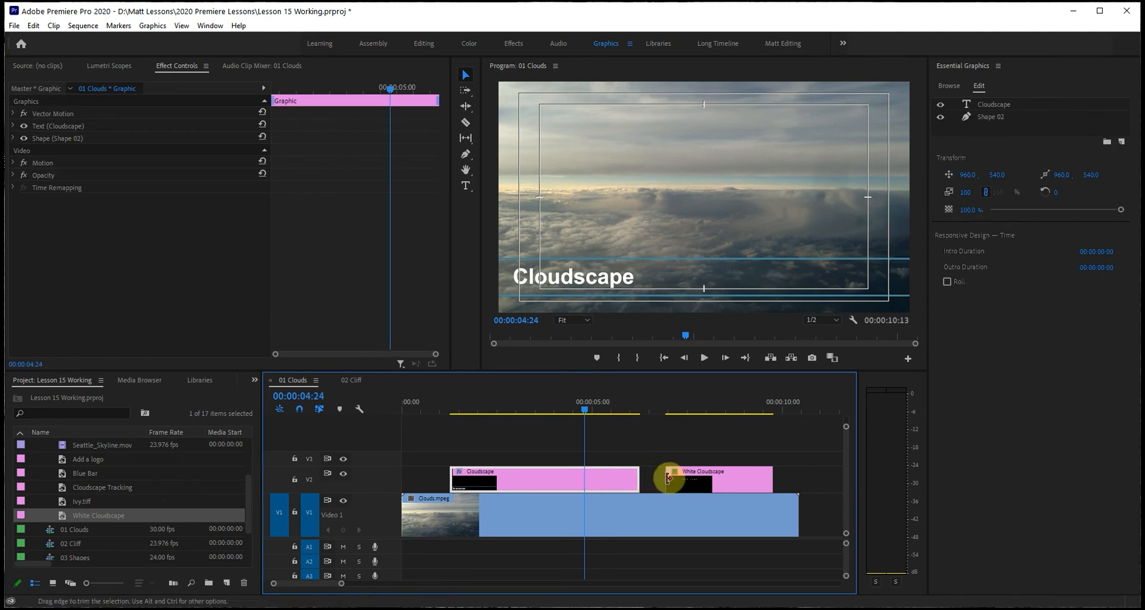
{"action": "key", "text": "Delete"}
{"action": "left_click_drag", "start_coordinate": [725, 481], "coordinate": [478, 484]}
{"action": "left_click_drag", "start_coordinate": [450, 409], "coordinate": [462, 409]}
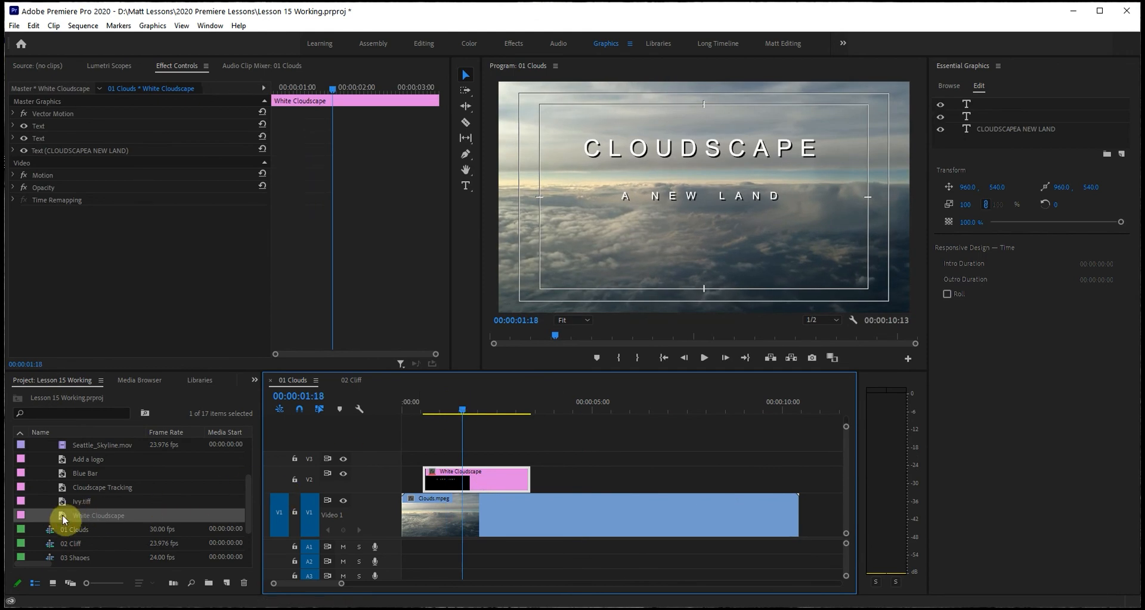
Add a second White Cloudscape graphic on V2 just before 00:00:05:00 and check whether the first clip can be upgraded to a master graphic.
{"action": "left_click_drag", "start_coordinate": [61, 522], "coordinate": [575, 477]}
{"action": "left_click_drag", "start_coordinate": [594, 411], "coordinate": [502, 414]}
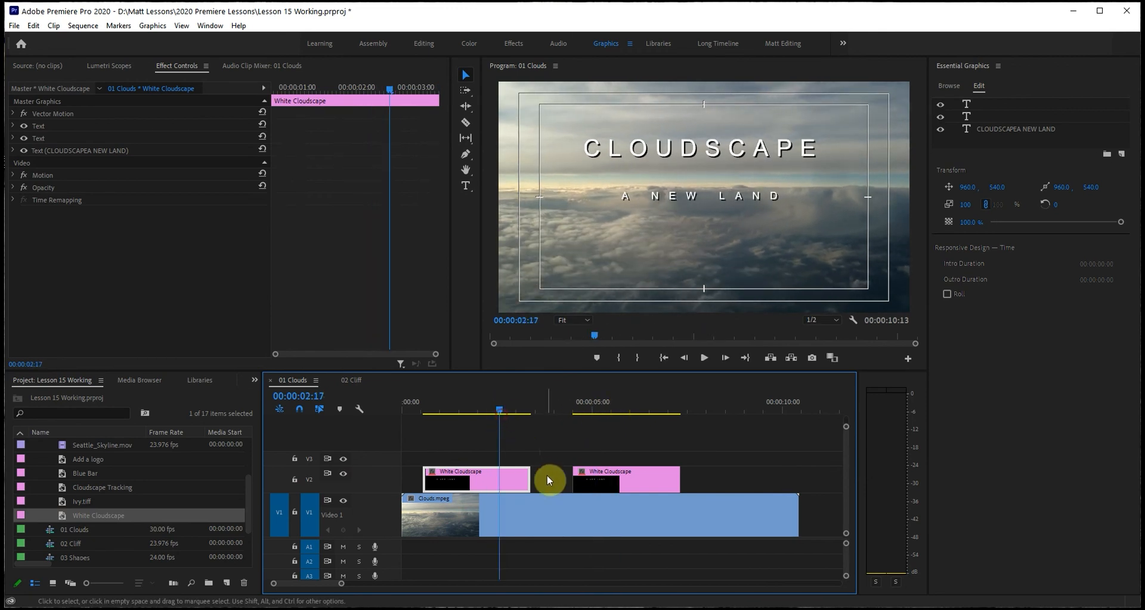
{"action": "left_click", "coordinate": [707, 474]}
{"action": "left_click", "coordinate": [513, 480]}
{"action": "left_click", "coordinate": [154, 28]}
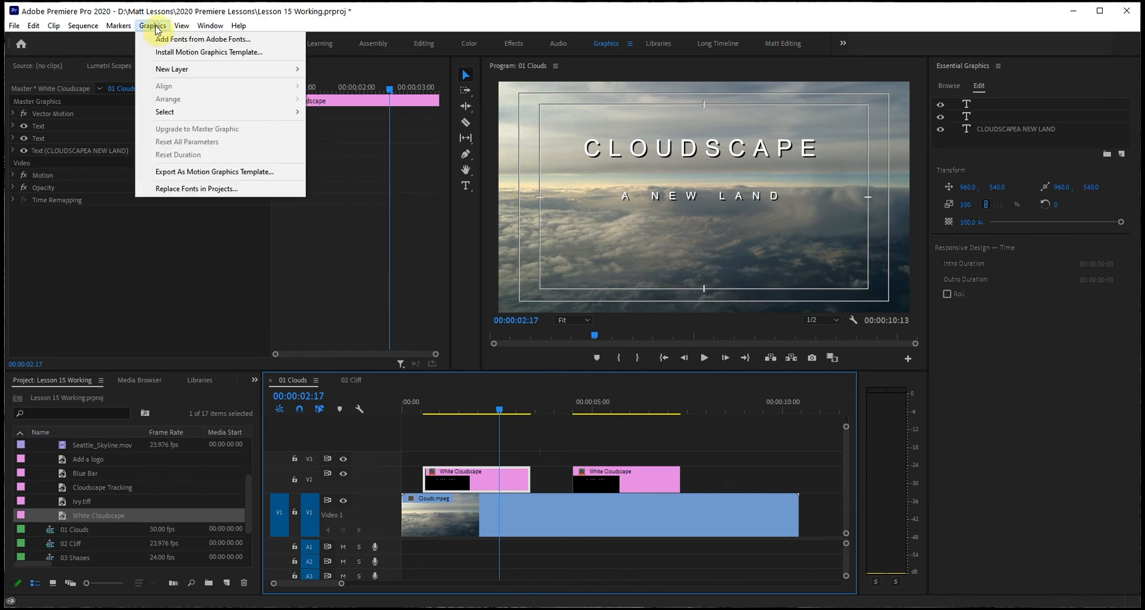
{"action": "left_click", "coordinate": [614, 480]}
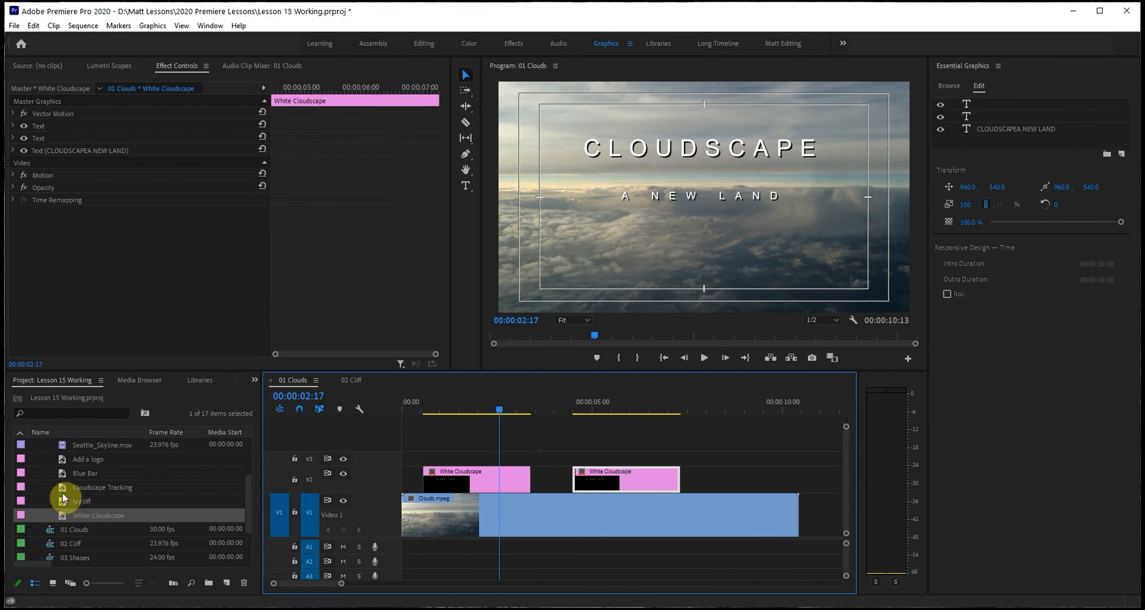
Temporarily place the Cloudscape Tracking graphic on V2 at the end of the Clouds clip, and delete it.
{"action": "left_click_drag", "start_coordinate": [60, 493], "coordinate": [695, 493]}
{"action": "left_click", "coordinate": [722, 408]}
{"action": "left_click", "coordinate": [745, 483]}
{"action": "left_click", "coordinate": [146, 27]}
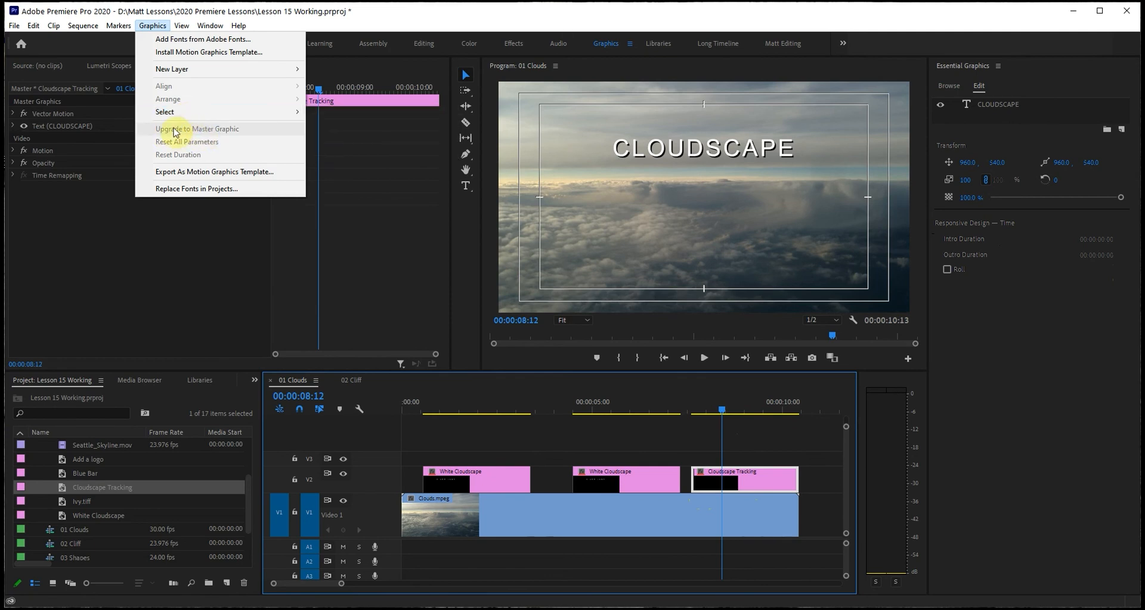
{"action": "left_click", "coordinate": [722, 410]}
{"action": "left_click", "coordinate": [710, 409]}
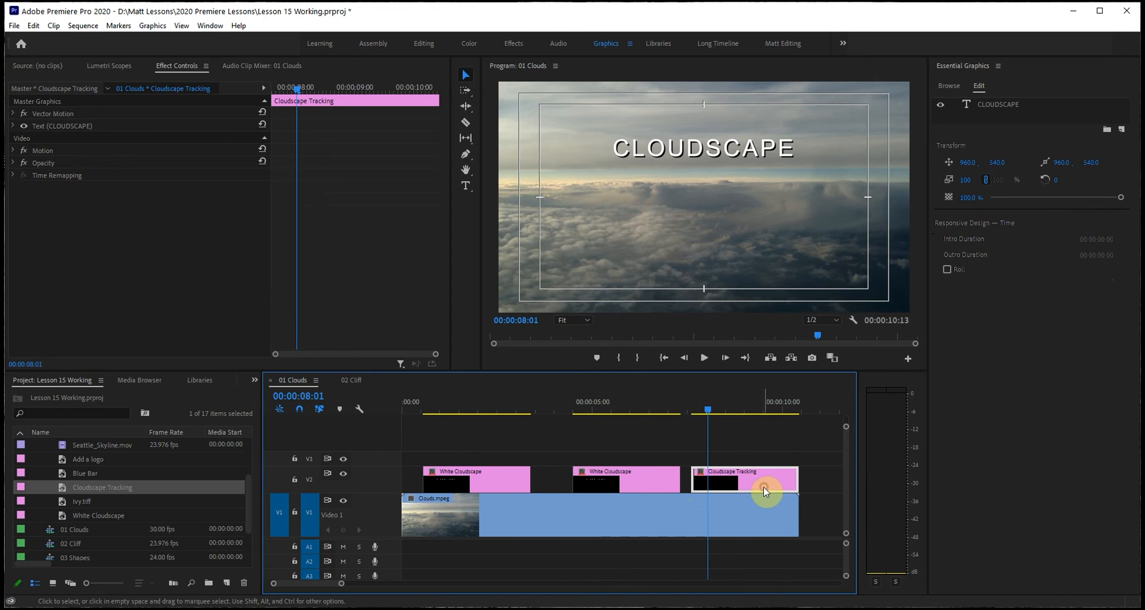
{"action": "key", "text": "Delete"}
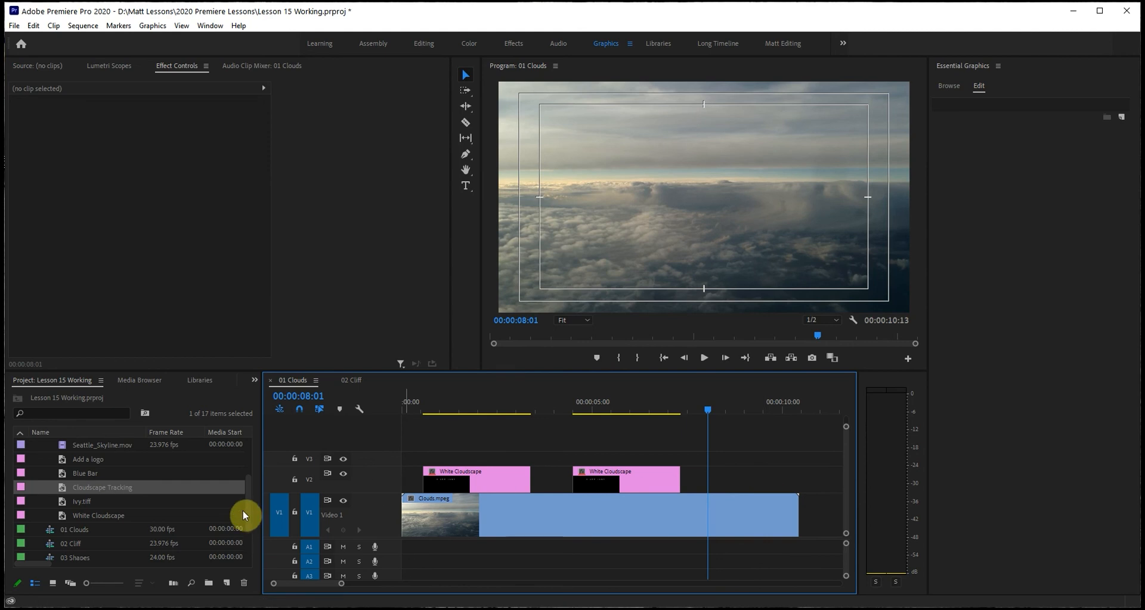
Open the 04 Logo sequence, enlarge its timeline view and select the Add a logo graphic on V2.
{"action": "left_click_drag", "start_coordinate": [250, 509], "coordinate": [250, 535]}
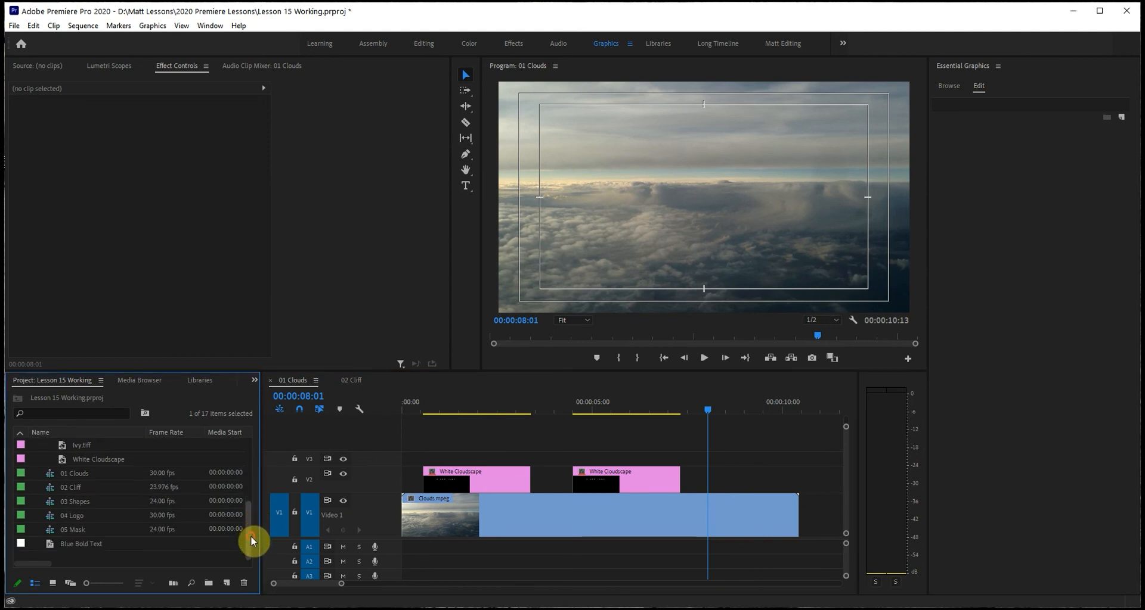
{"action": "double_click", "coordinate": [48, 514]}
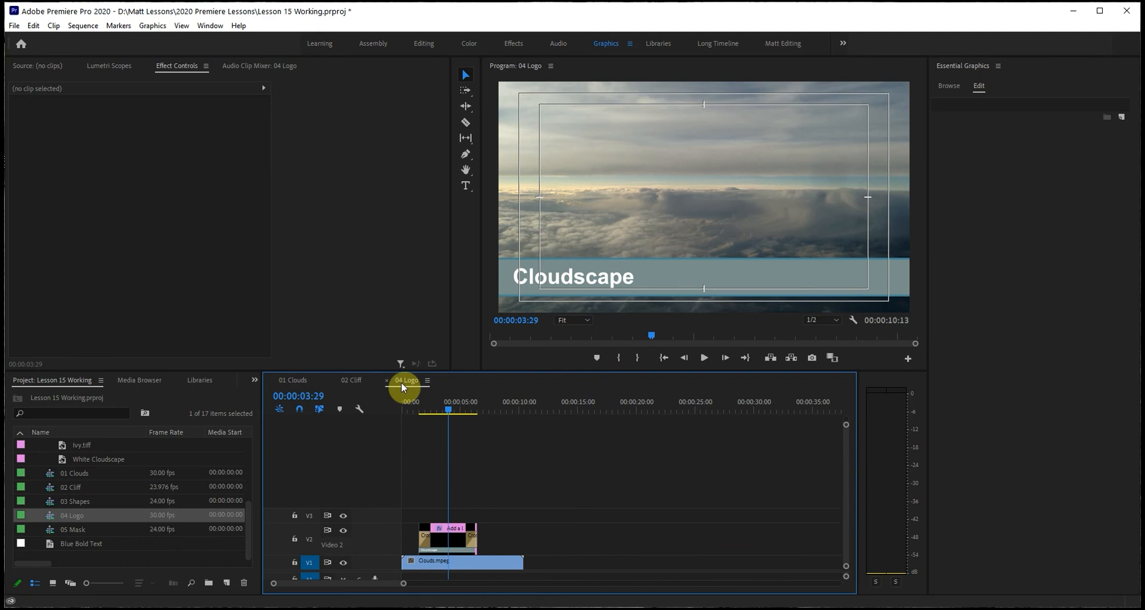
{"action": "key", "text": "="}
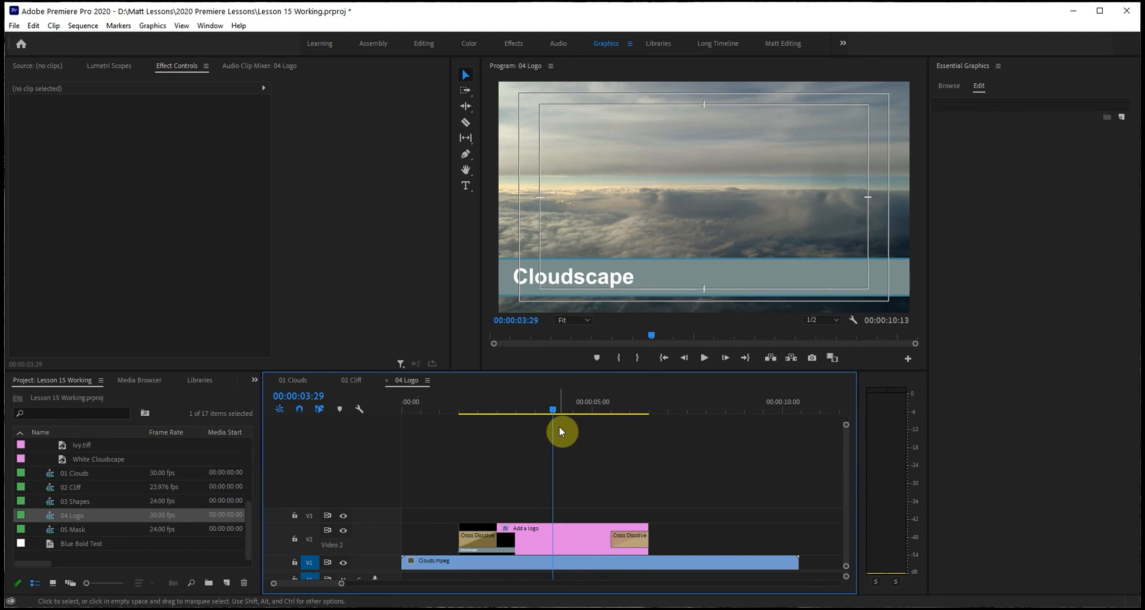
{"action": "left_click", "coordinate": [541, 536]}
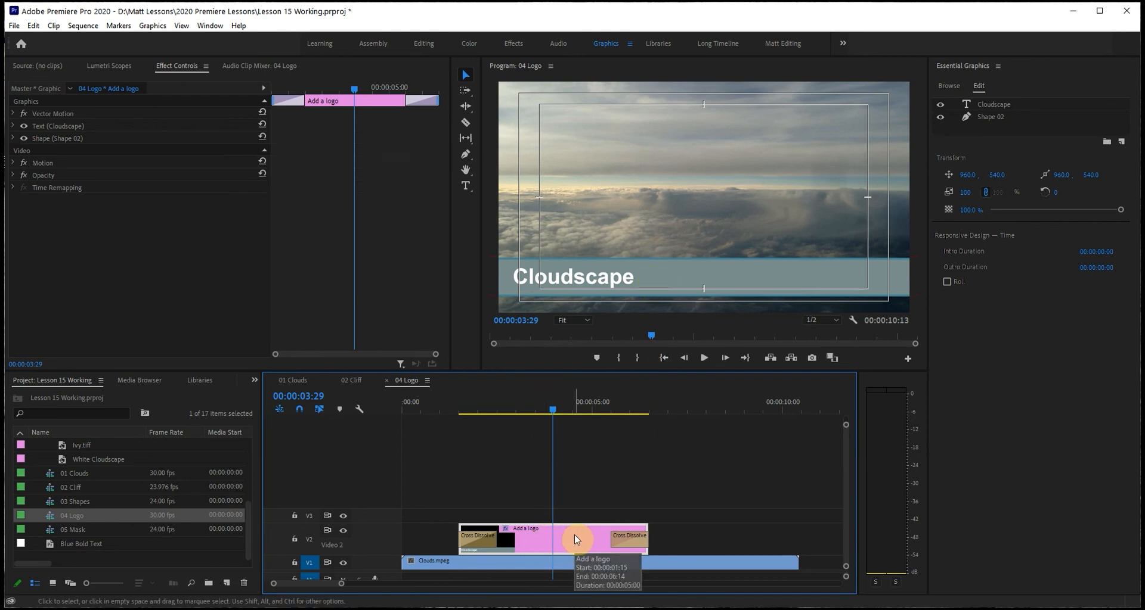
Add logo.ai from the Assets > Graphics folder as a new layer from file in the Add a logo graphic.
{"action": "left_click", "coordinate": [1006, 70]}
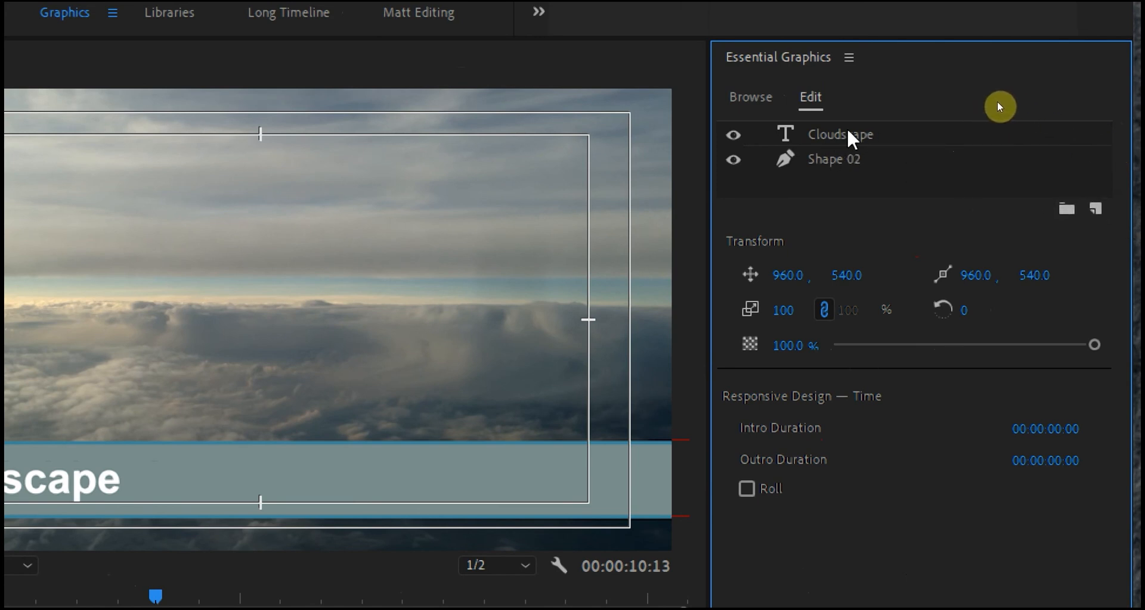
{"action": "left_click", "coordinate": [1095, 207]}
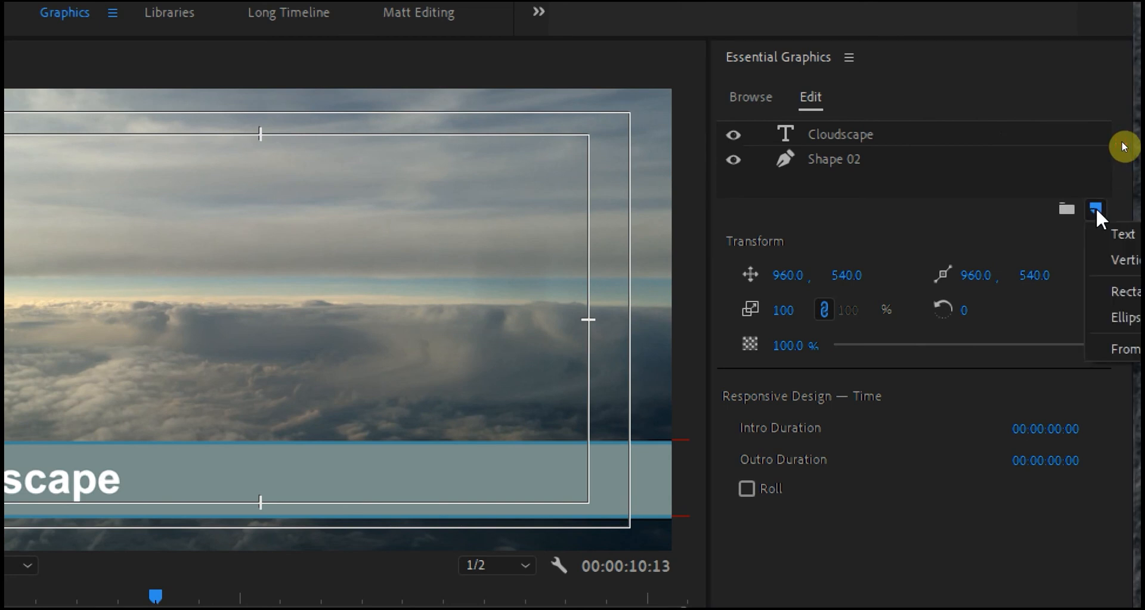
{"action": "left_click", "coordinate": [1132, 352]}
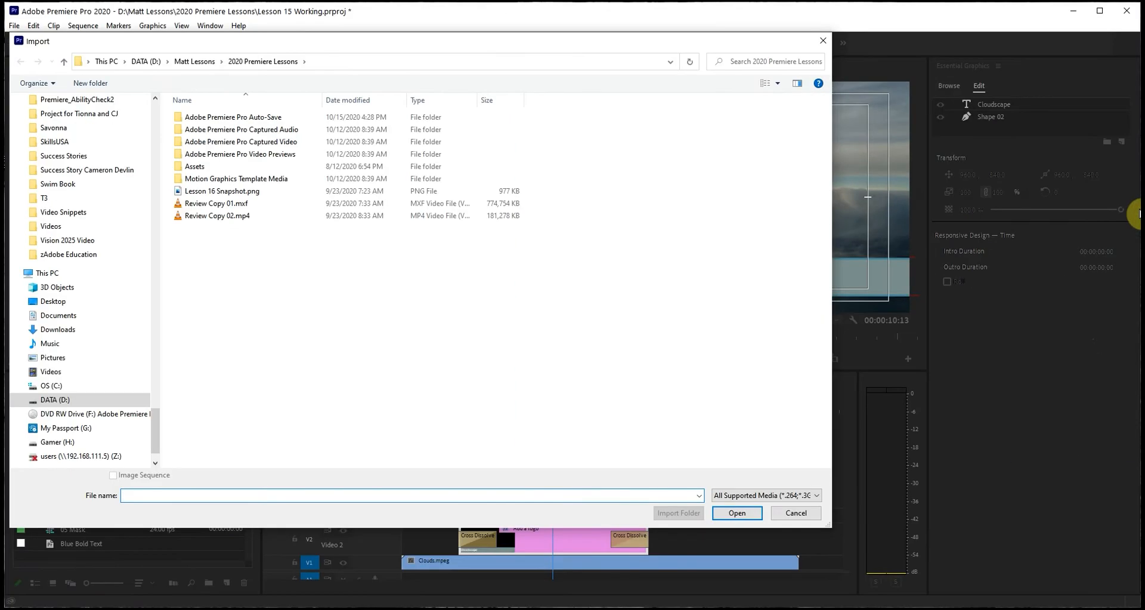
{"action": "left_click_drag", "start_coordinate": [158, 426], "coordinate": [166, 154]}
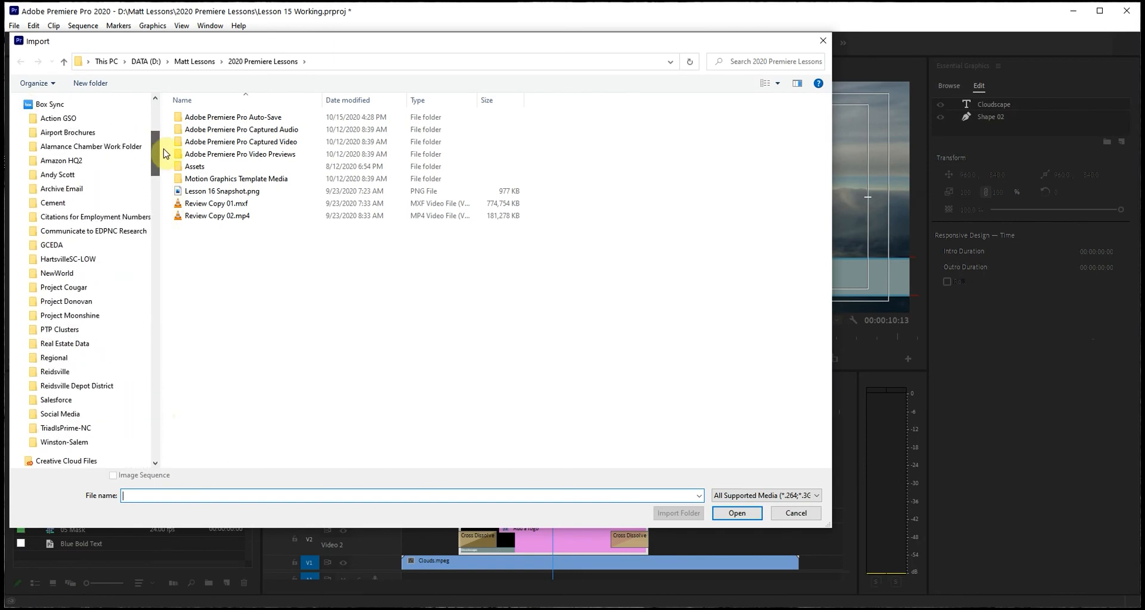
{"action": "left_click", "coordinate": [194, 62]}
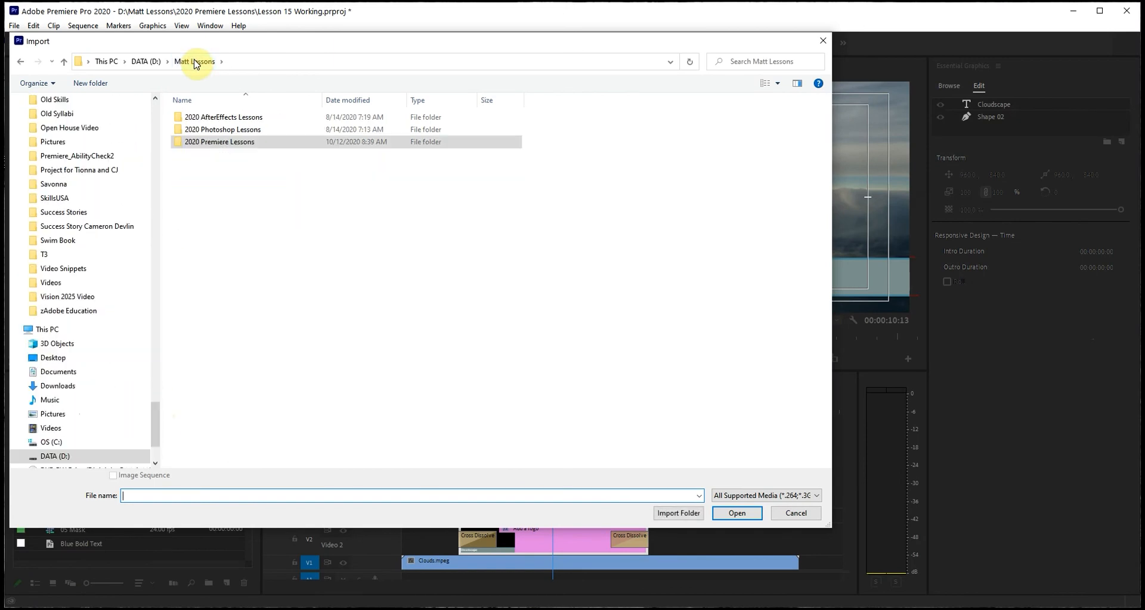
{"action": "double_click", "coordinate": [214, 144]}
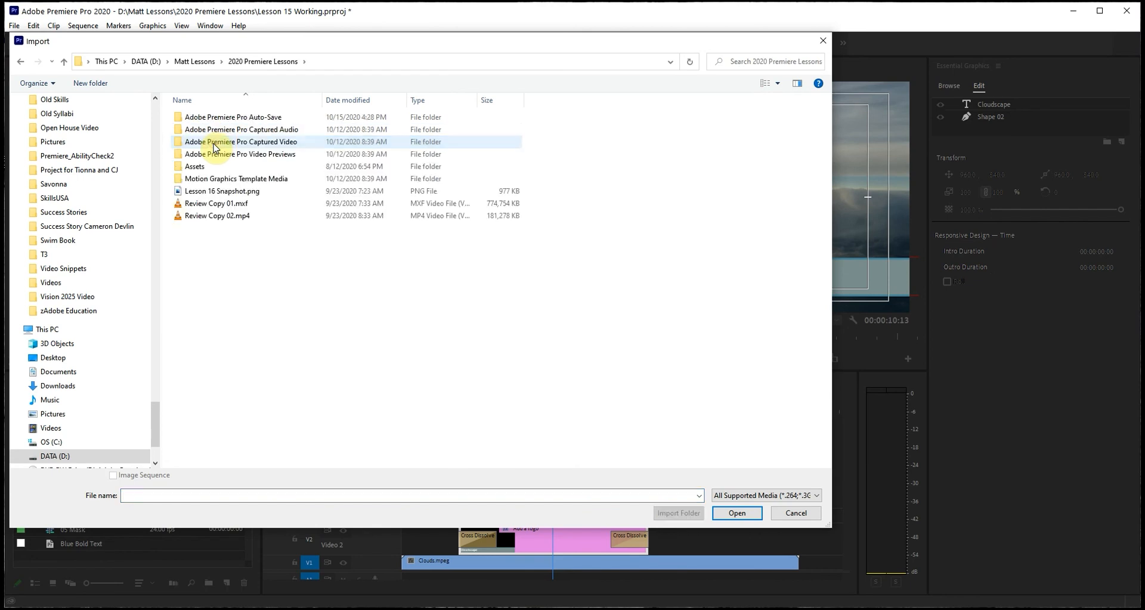
{"action": "double_click", "coordinate": [200, 168]}
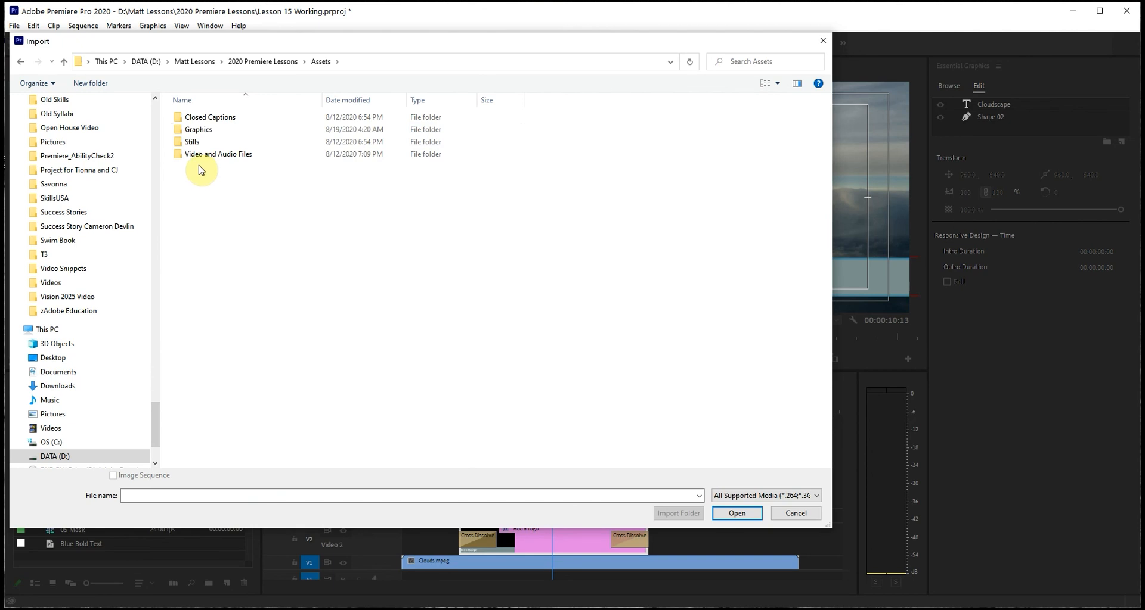
{"action": "left_click", "coordinate": [196, 131]}
{"action": "double_click", "coordinate": [195, 133]}
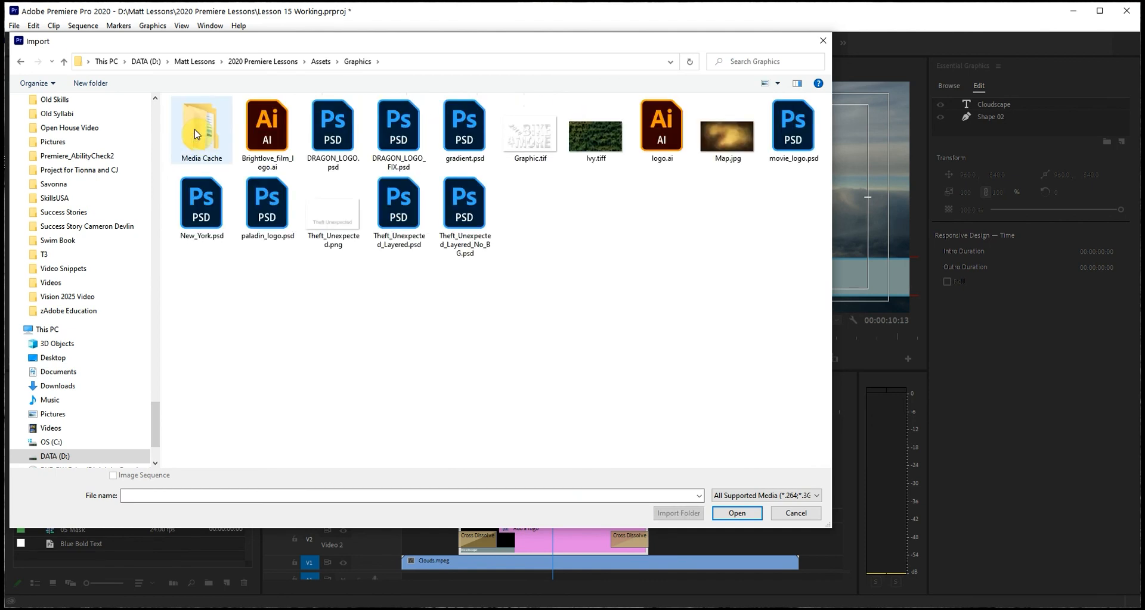
{"action": "left_click", "coordinate": [658, 138]}
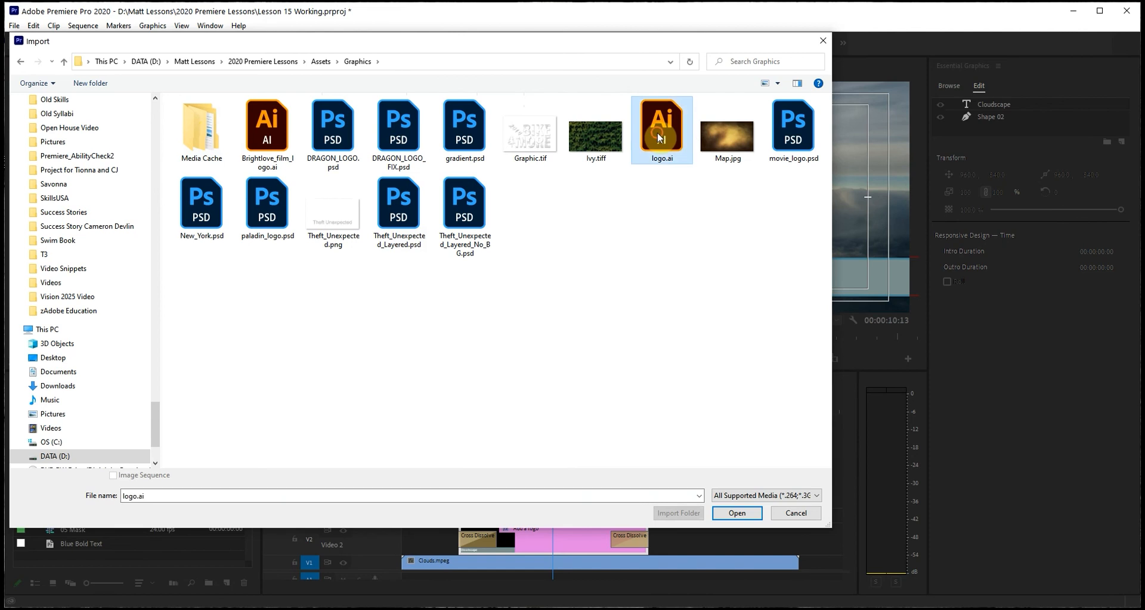
{"action": "left_click", "coordinate": [736, 513]}
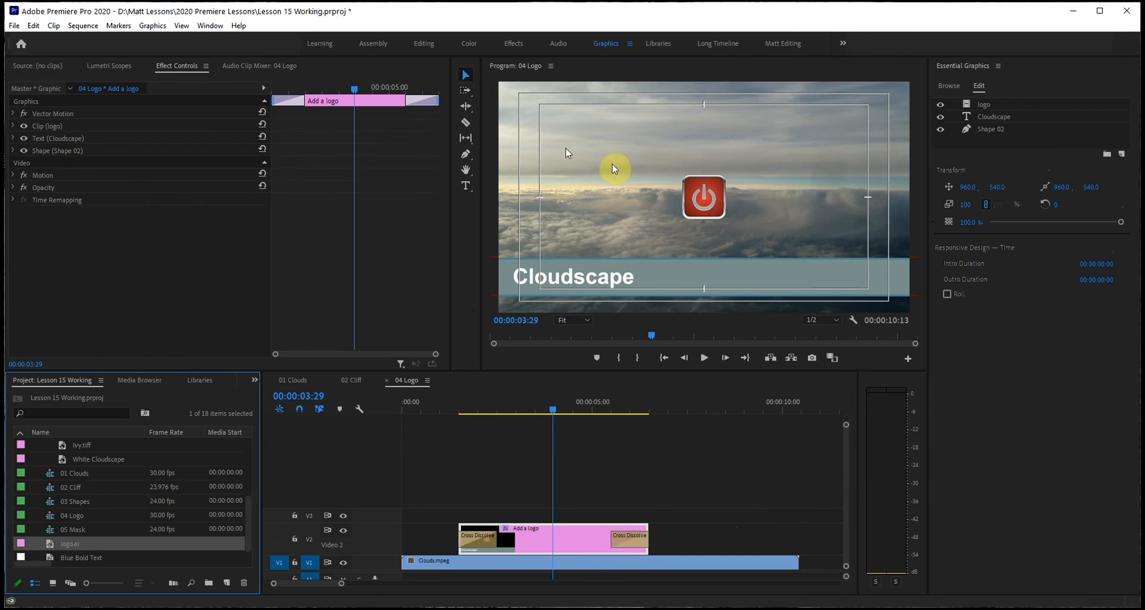
Place the logo at the right end of the Cloudscape bar at position 1667.7, 931.0, scaled to 70 percent.
{"action": "left_click", "coordinate": [701, 201]}
{"action": "left_click_drag", "start_coordinate": [702, 202], "coordinate": [857, 281]}
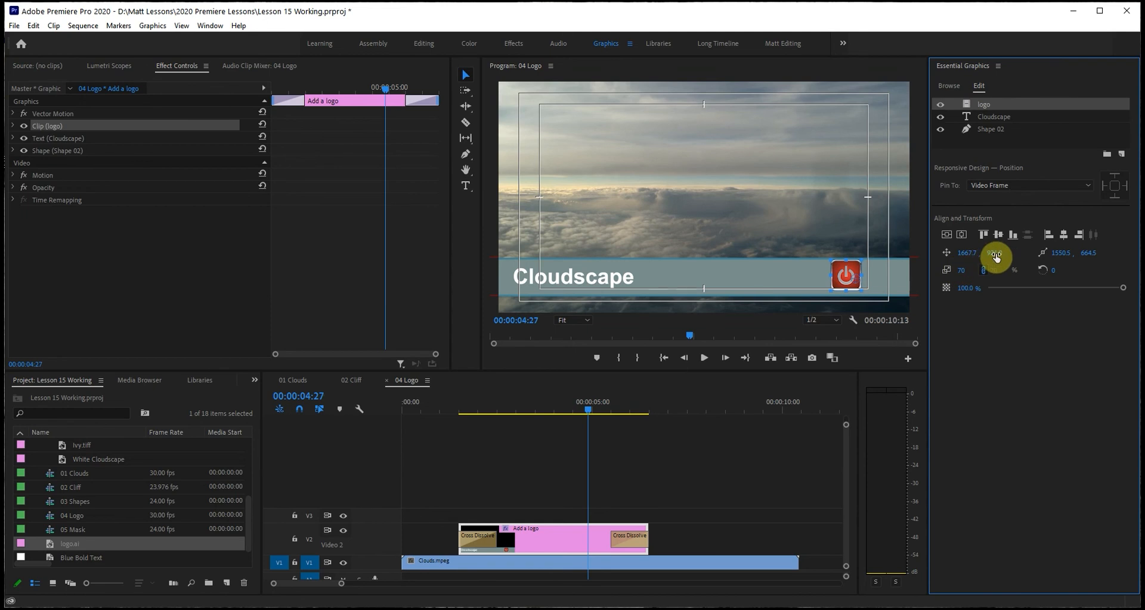
{"action": "left_click_drag", "start_coordinate": [995, 256], "coordinate": [996, 251]}
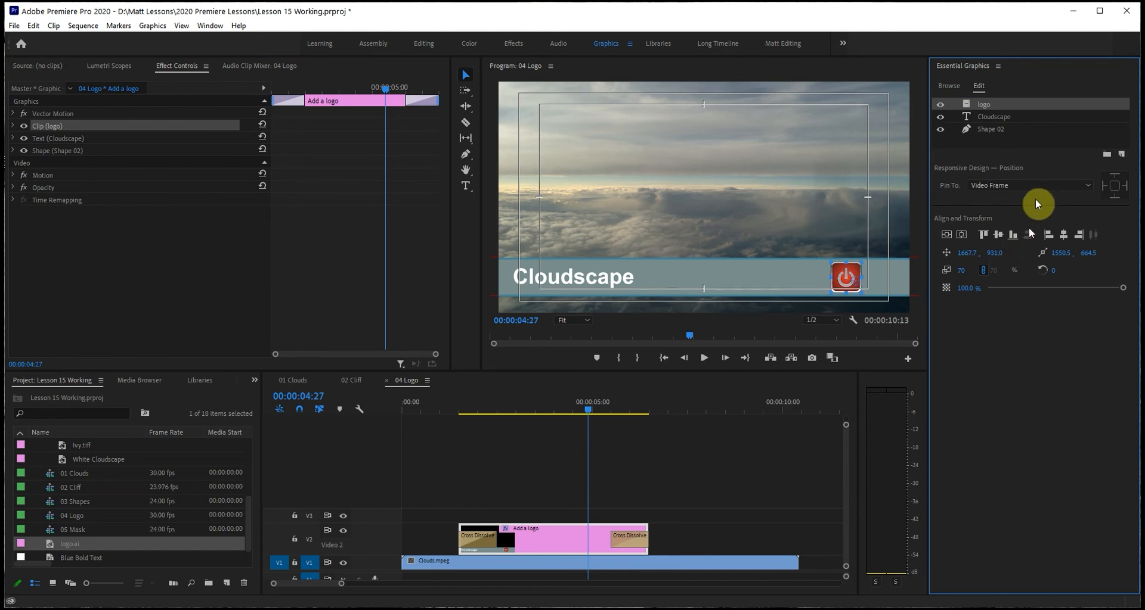
{"action": "left_click", "coordinate": [1051, 139]}
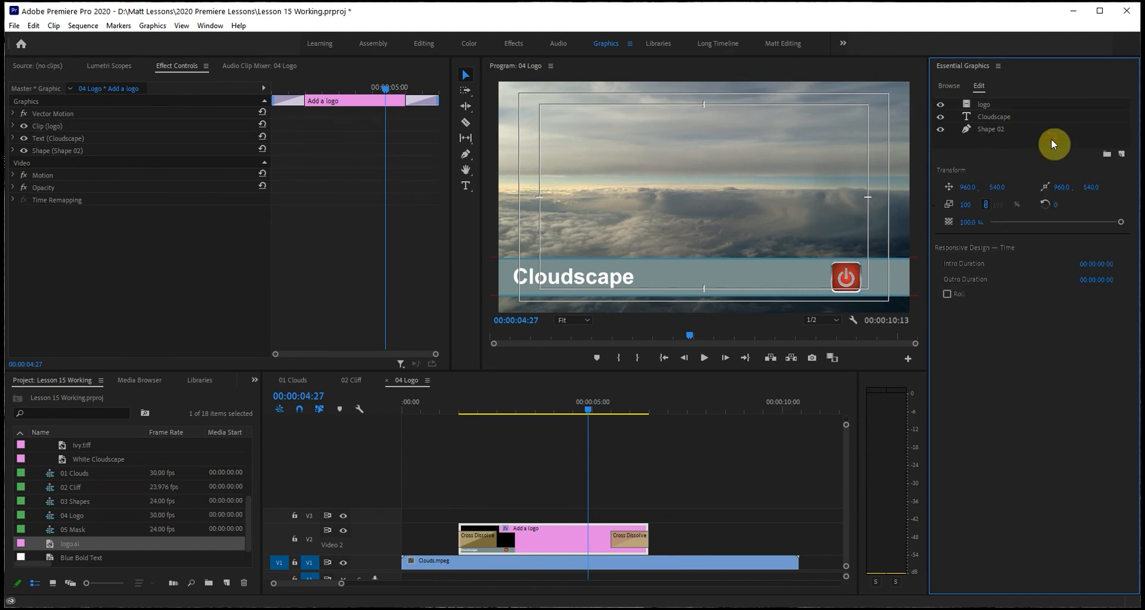
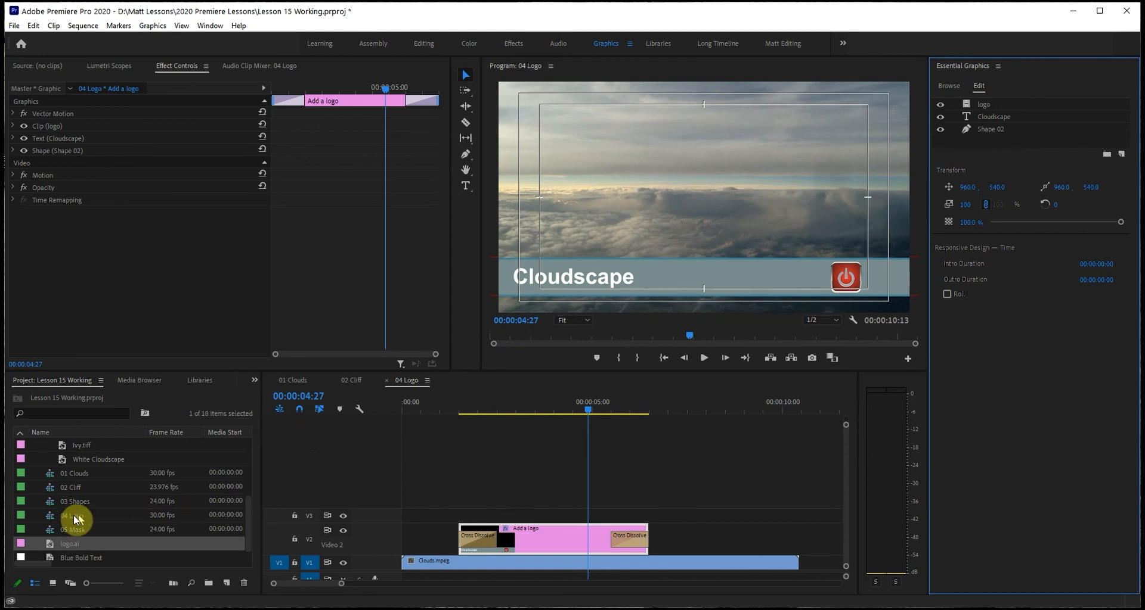
Open the 05 Mask sequence and select its V2 graphic, with the playhead at the start of the sequence.
{"action": "double_click", "coordinate": [49, 529]}
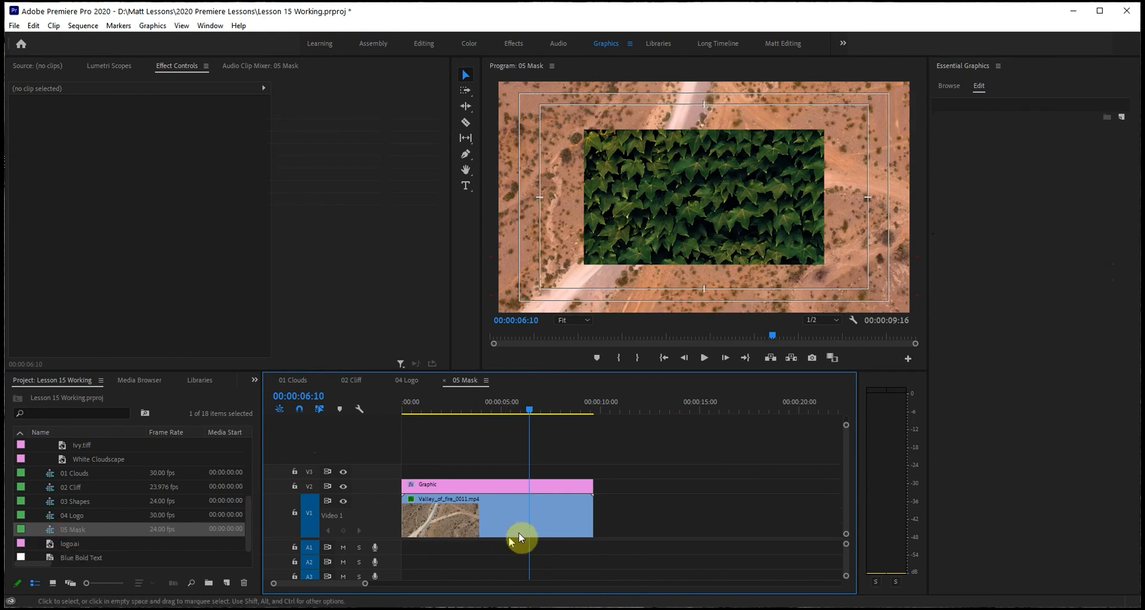
{"action": "left_click", "coordinate": [500, 488]}
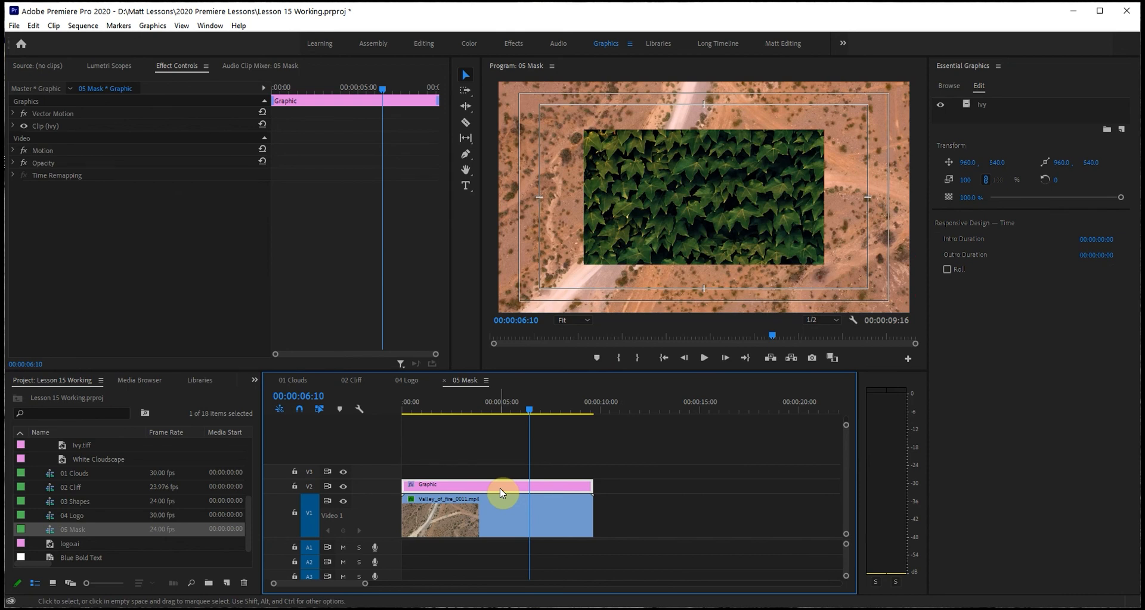
{"action": "left_click", "coordinate": [527, 407]}
{"action": "left_click_drag", "start_coordinate": [527, 407], "coordinate": [376, 413]}
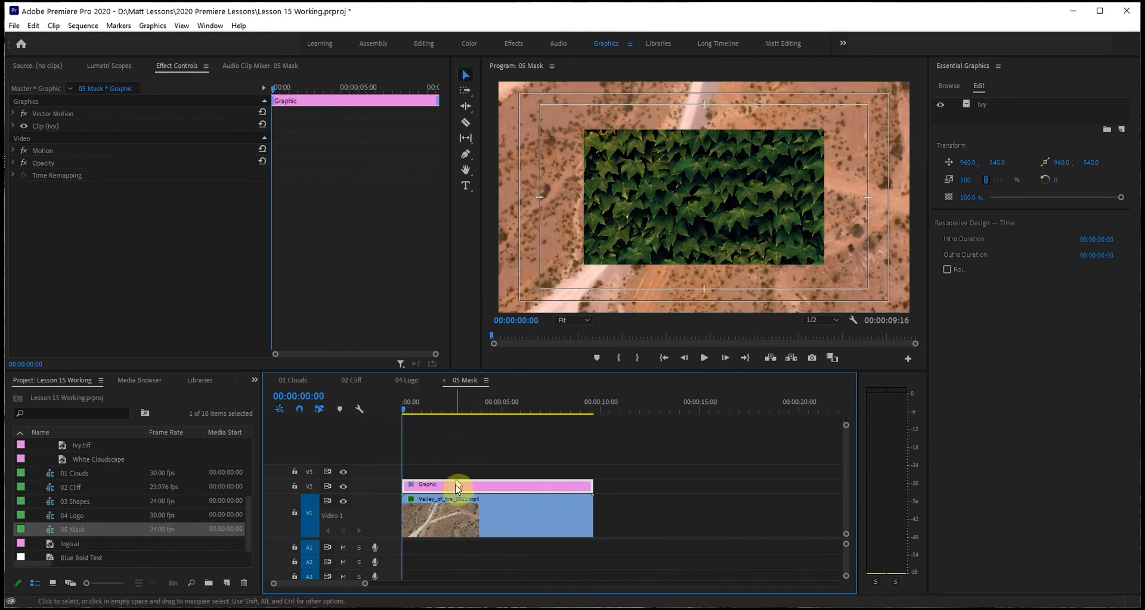
Add a text layer reading IVY over the ivy image in the selected graphic.
{"action": "left_click", "coordinate": [466, 186]}
{"action": "left_click", "coordinate": [596, 174]}
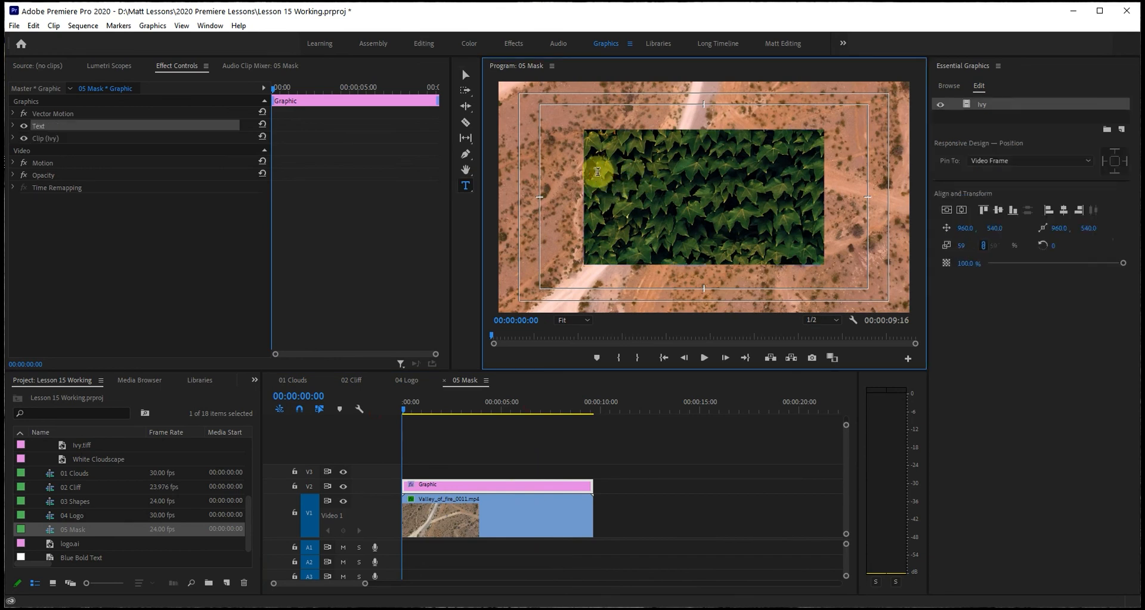
{"action": "left_click", "coordinate": [597, 173]}
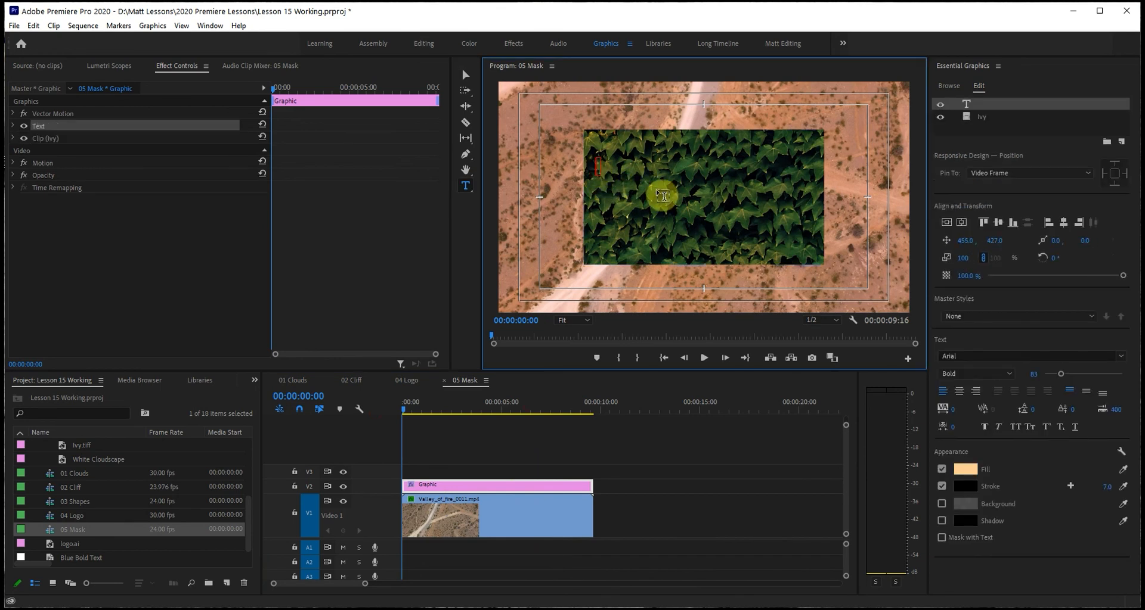
{"action": "type", "text": "IVY"}
{"action": "left_click", "coordinate": [464, 74]}
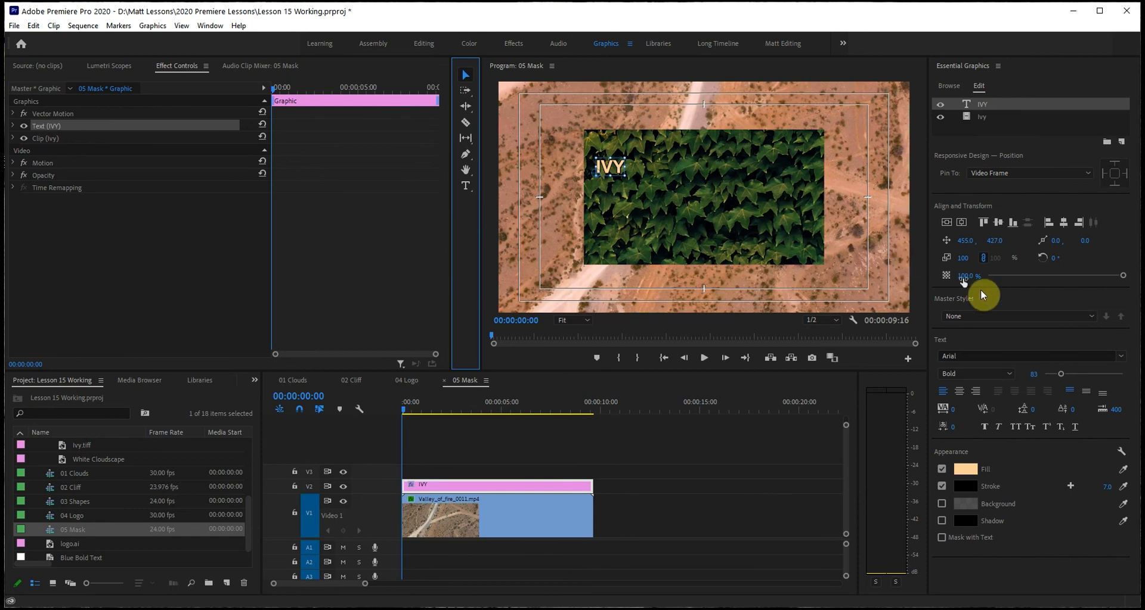
Enlarge the IVY text to font size 295 and center it horizontally and vertically in the frame.
{"action": "left_click_drag", "start_coordinate": [1060, 374], "coordinate": [1101, 377]}
{"action": "left_click", "coordinate": [960, 223]}
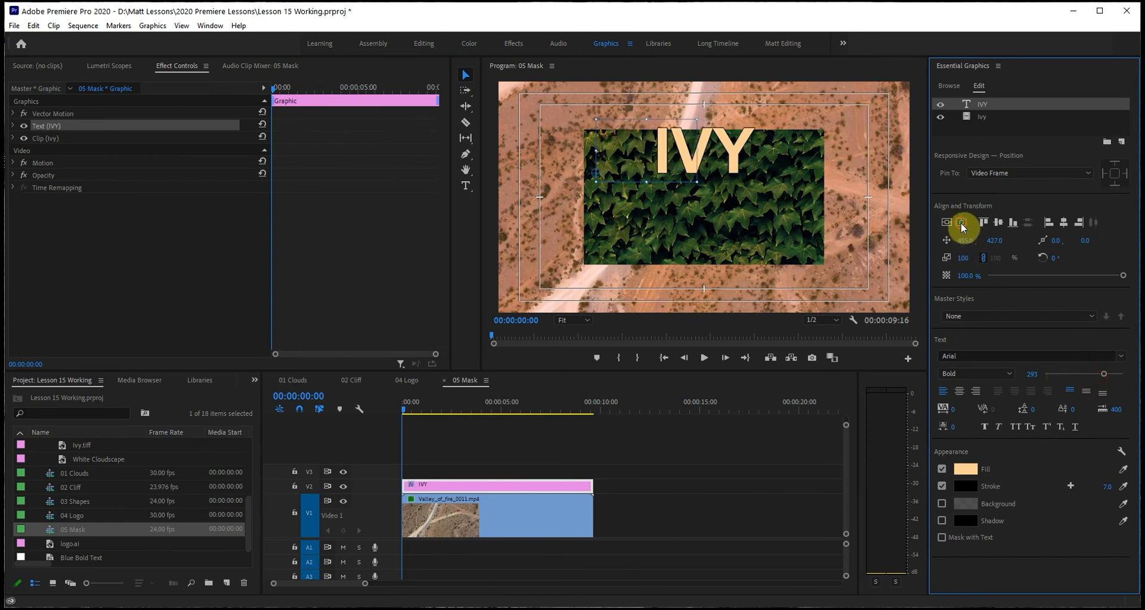
{"action": "left_click", "coordinate": [946, 222]}
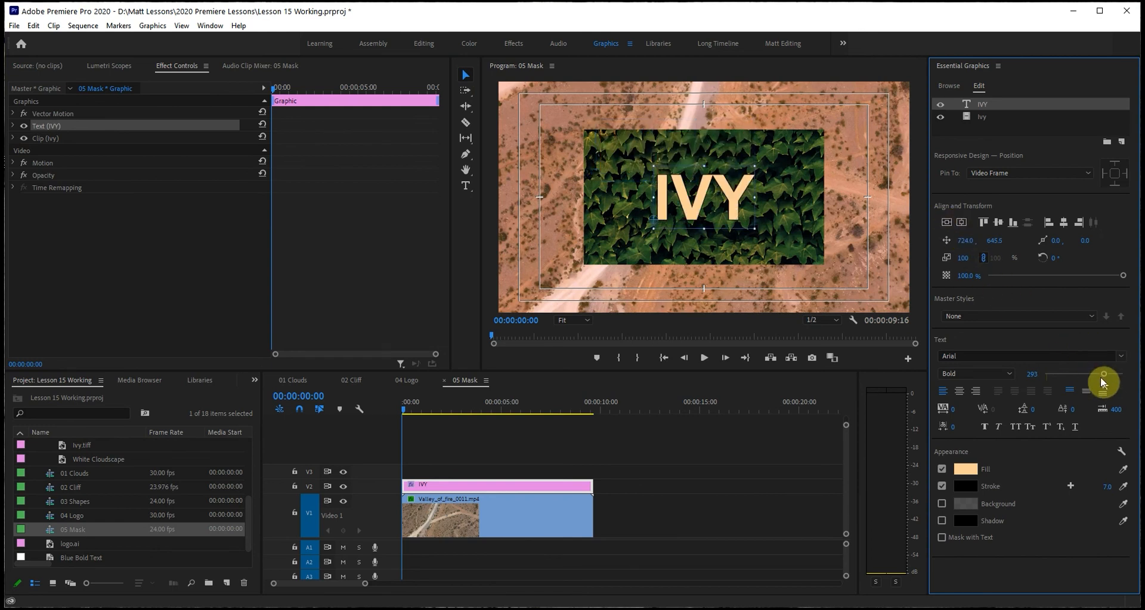
Set the IVY text to size 400 with centered paragraph alignment, and re-center it in the frame.
{"action": "left_click_drag", "start_coordinate": [1104, 374], "coordinate": [1123, 375]}
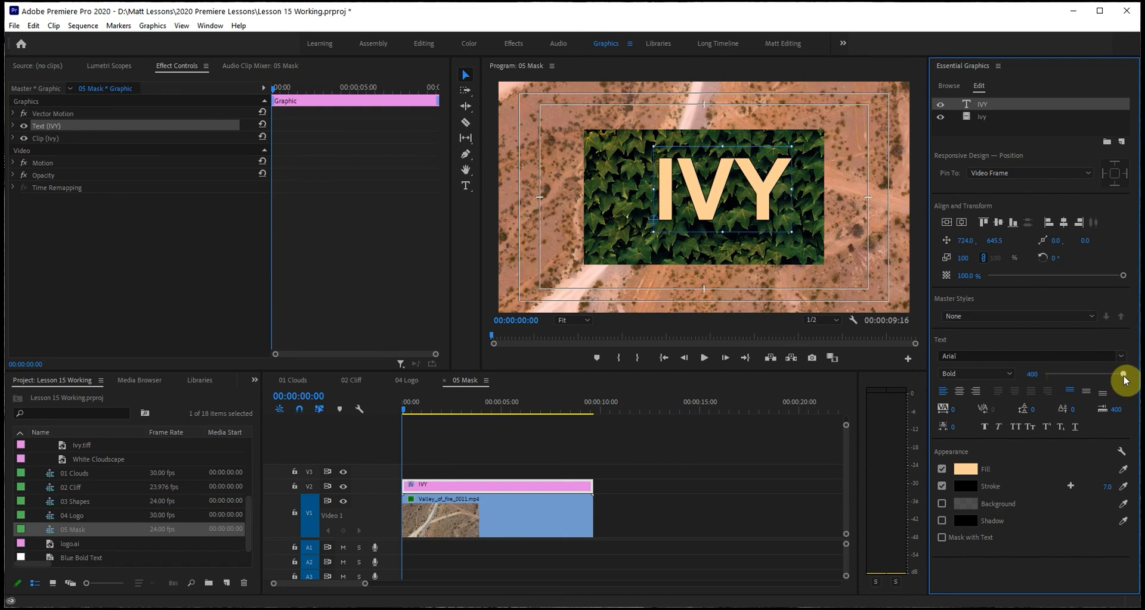
{"action": "left_click", "coordinate": [960, 392]}
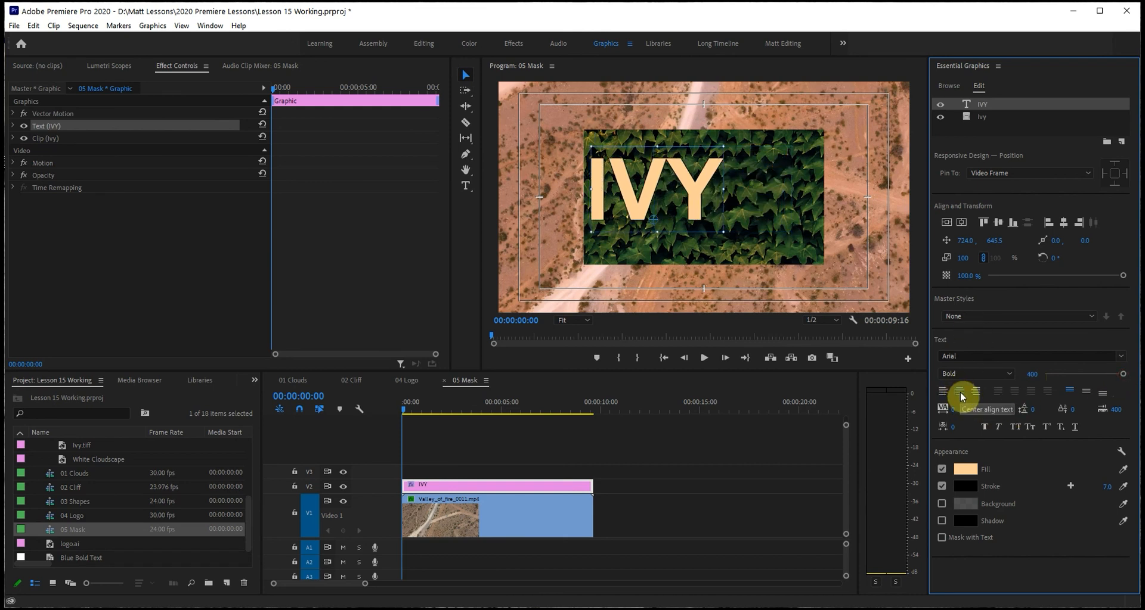
{"action": "left_click", "coordinate": [946, 223]}
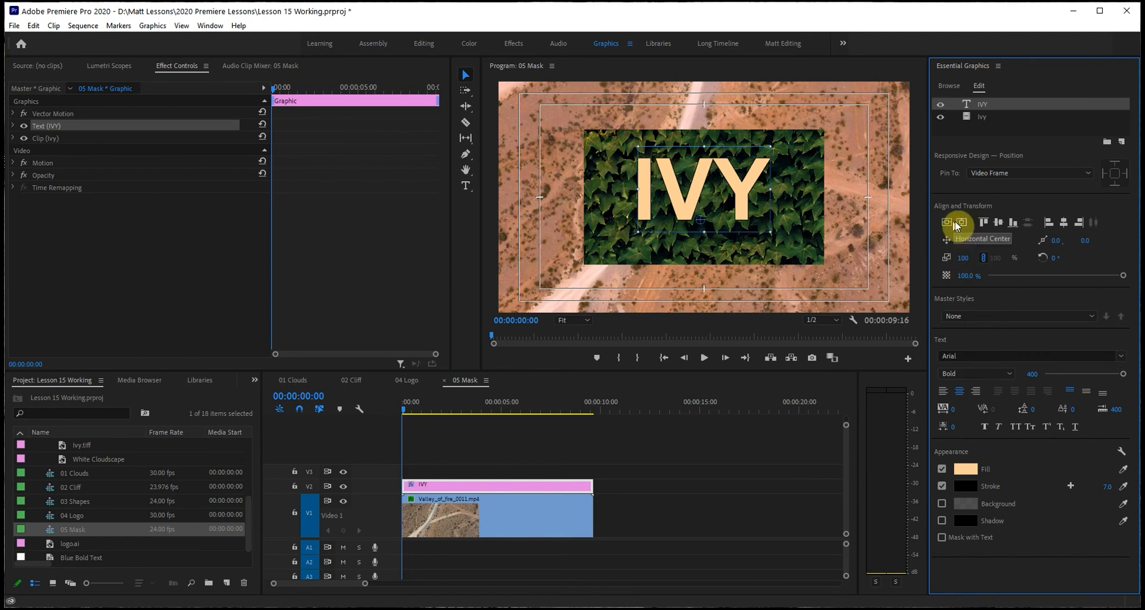
{"action": "left_click", "coordinate": [948, 224]}
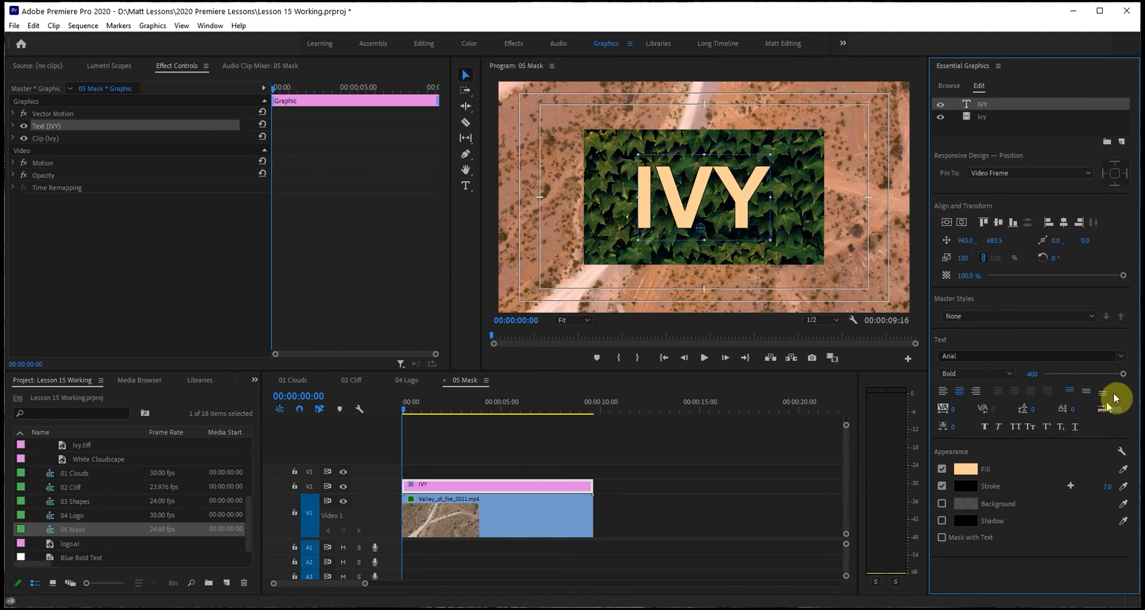
Increase the IVY text size to 683 and lower it to a vertical position of 761.5.
{"action": "mouse_move", "coordinate": [1031, 374]}
{"action": "left_mouse_down"}
{"action": "mouse_move", "coordinate": [1144, 373]}
{"action": "mouse_move", "coordinate": [1030, 374]}
{"action": "left_mouse_up"}
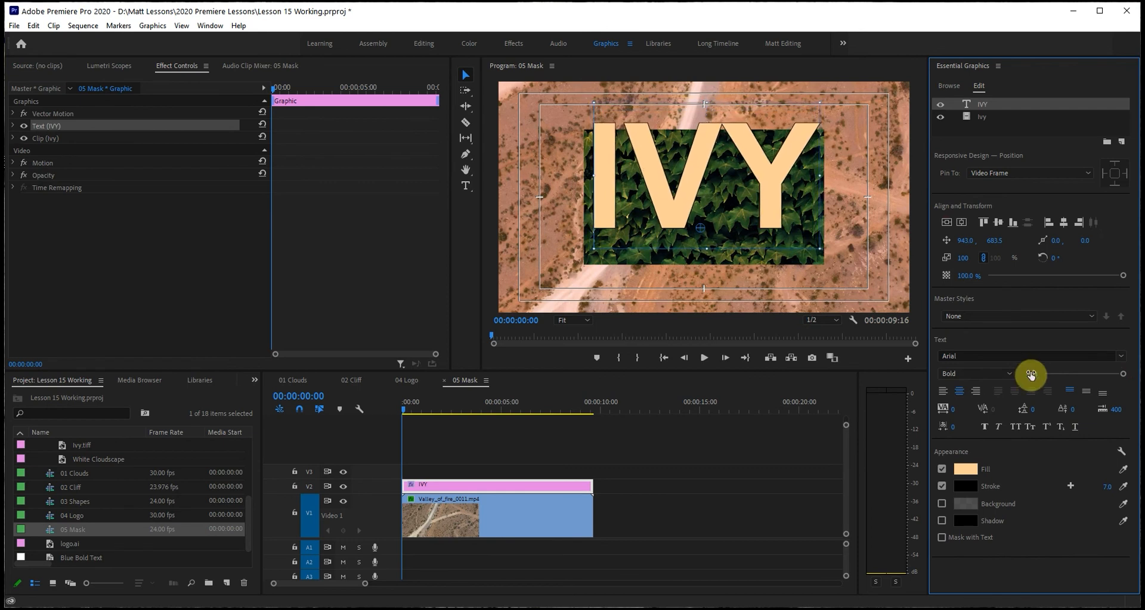
{"action": "left_click_drag", "start_coordinate": [1001, 246], "coordinate": [998, 240]}
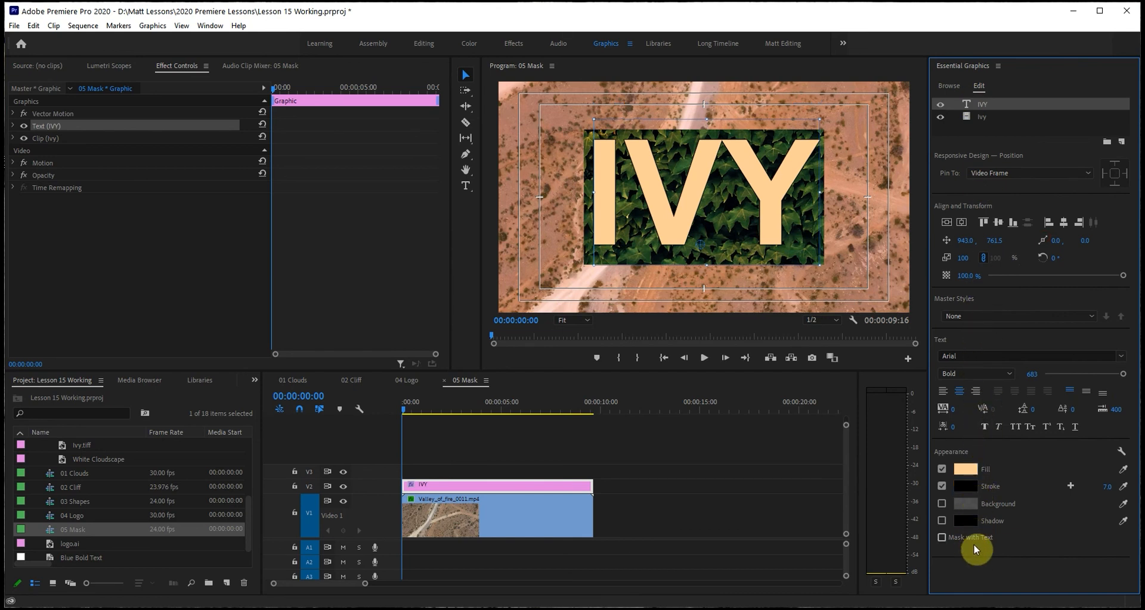
Turn on Mask with Text for the IVY layer and play the sequence from the start to preview it.
{"action": "left_click", "coordinate": [940, 538]}
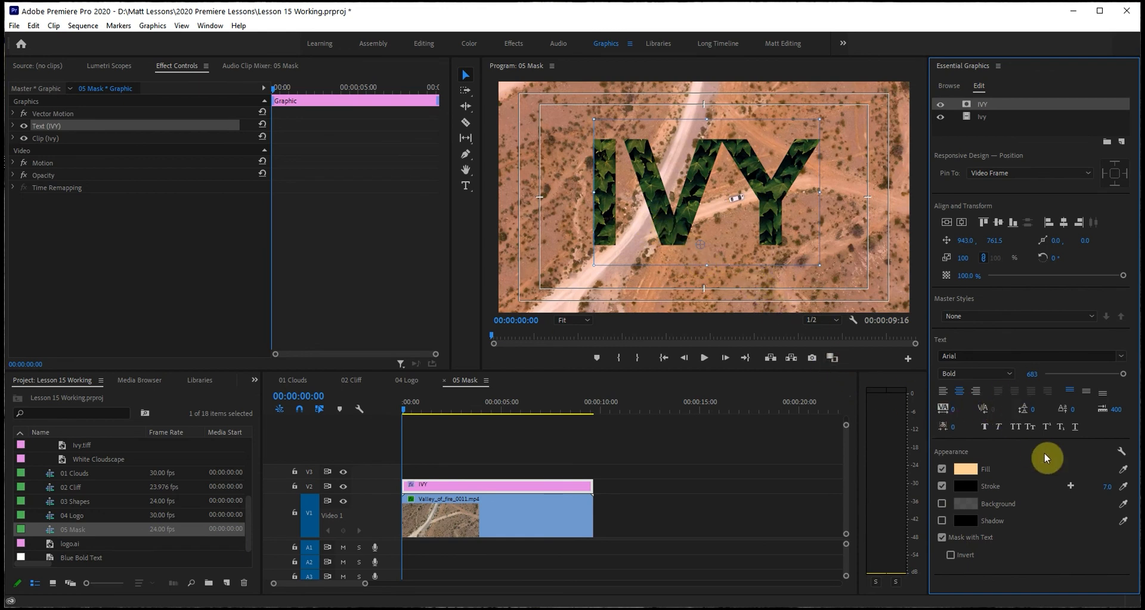
{"action": "mouse_move", "coordinate": [409, 409]}
{"action": "left_mouse_down"}
{"action": "mouse_move", "coordinate": [422, 414]}
{"action": "mouse_move", "coordinate": [411, 415]}
{"action": "left_mouse_up"}
{"action": "key", "text": "space"}
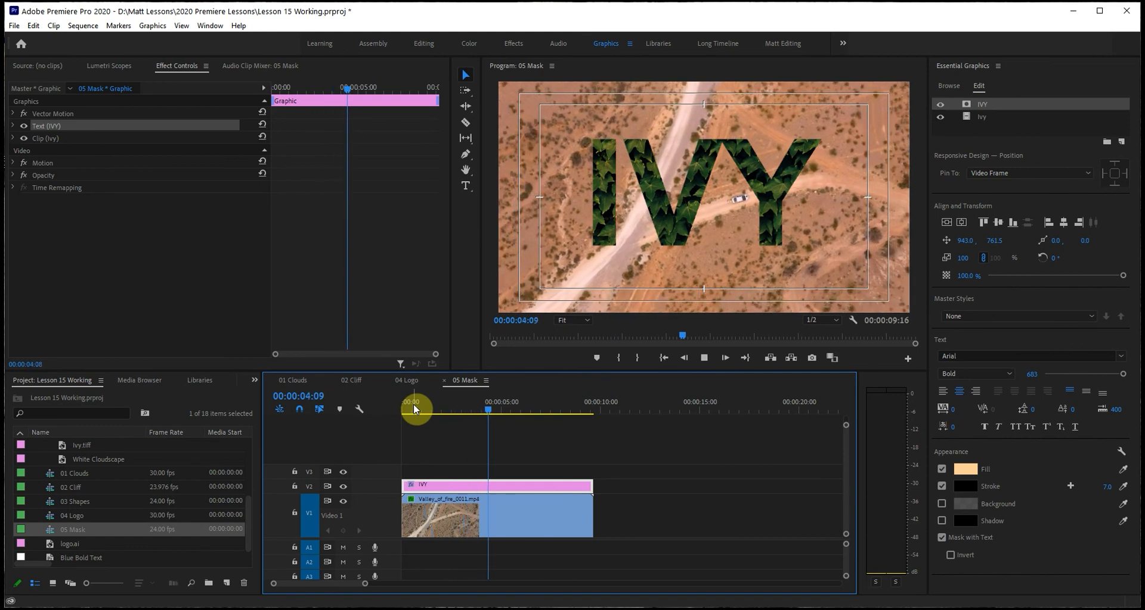
{"action": "key", "text": "space"}
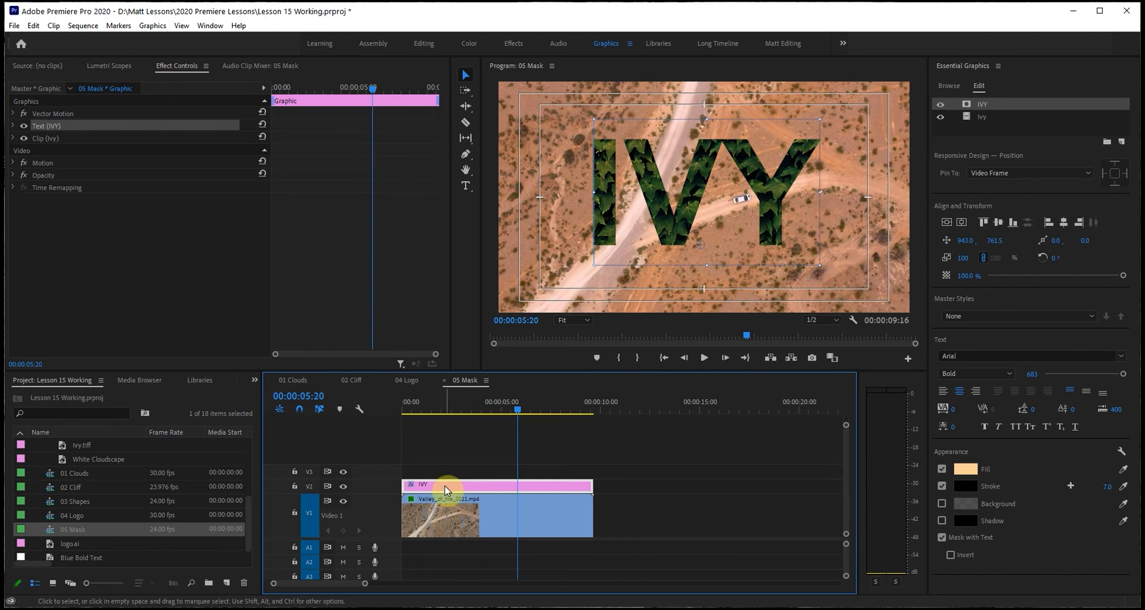
{"action": "left_click_drag", "start_coordinate": [506, 401], "coordinate": [389, 411]}
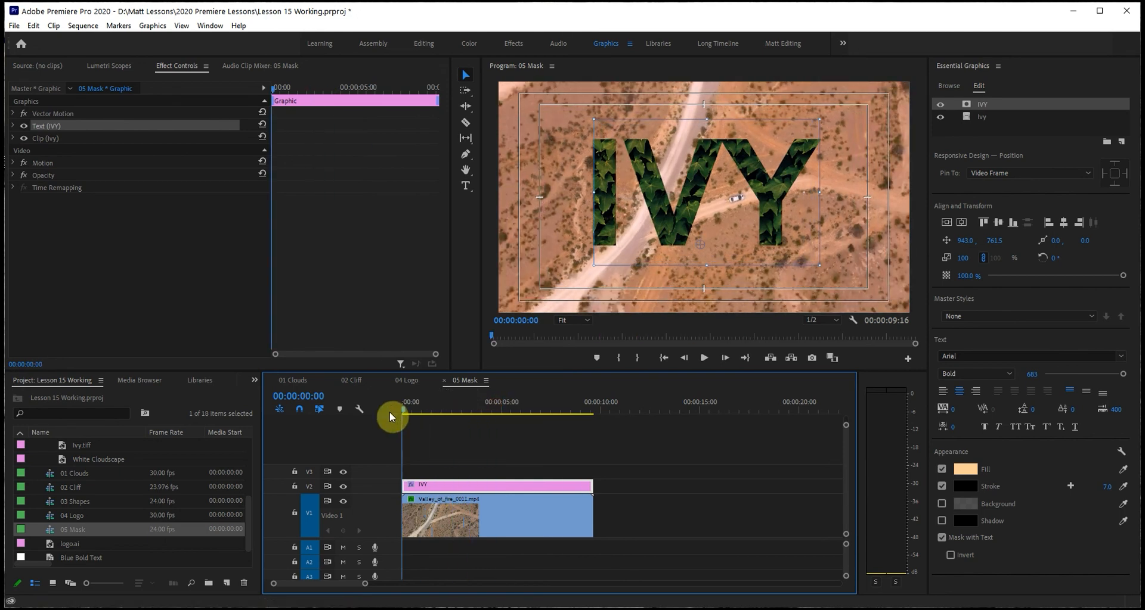
{"action": "key", "text": "space"}
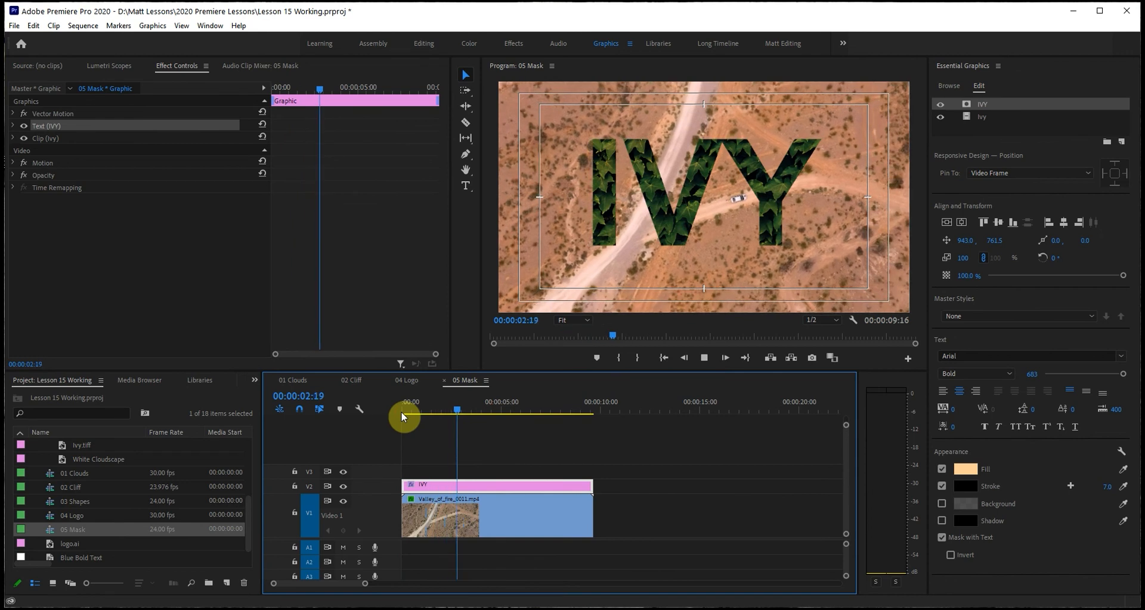
{"action": "key", "text": "space"}
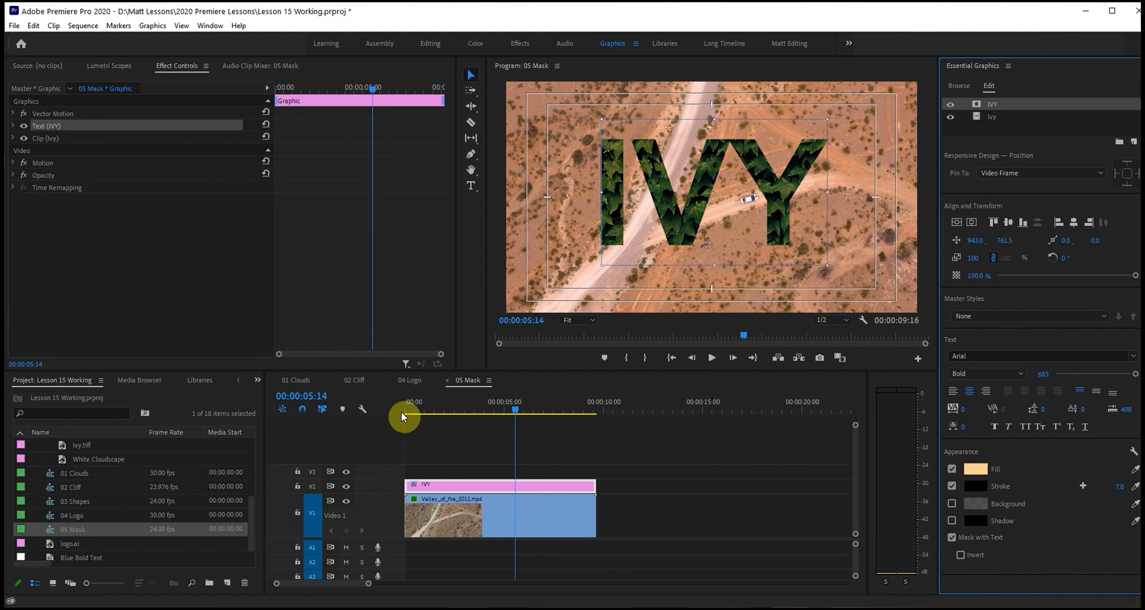
Select the Ivy image layer and toggle its visibility off and on to examine its role in the mask.
{"action": "left_click", "coordinate": [992, 117]}
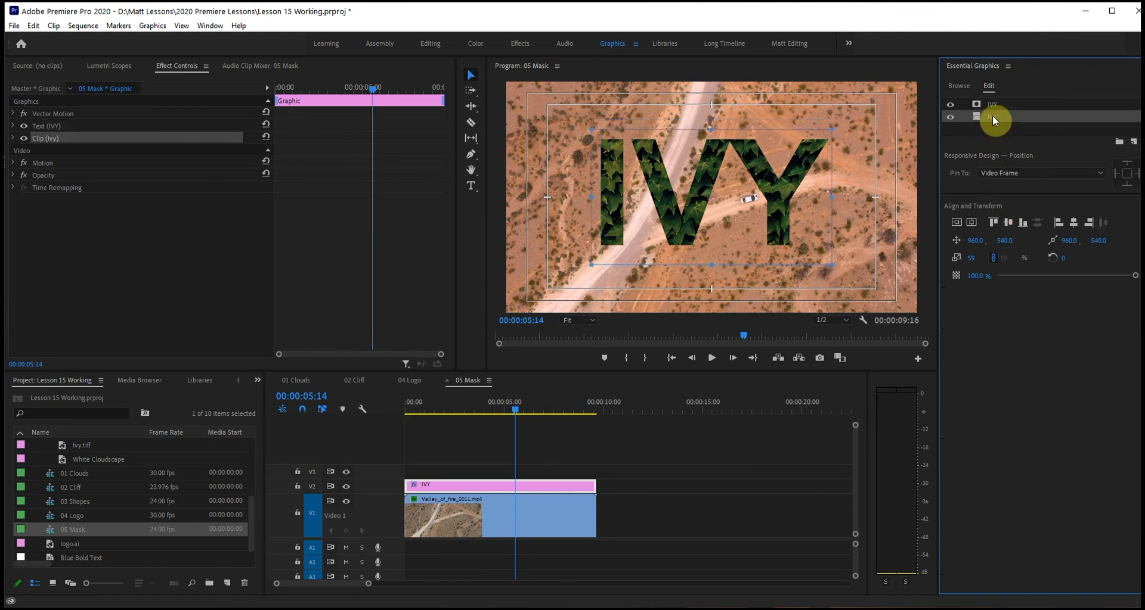
{"action": "left_click", "coordinate": [947, 116]}
{"action": "left_click", "coordinate": [947, 117]}
{"action": "left_click", "coordinate": [947, 117]}
{"action": "left_click", "coordinate": [947, 116]}
{"action": "left_click", "coordinate": [947, 117]}
{"action": "left_click", "coordinate": [947, 116]}
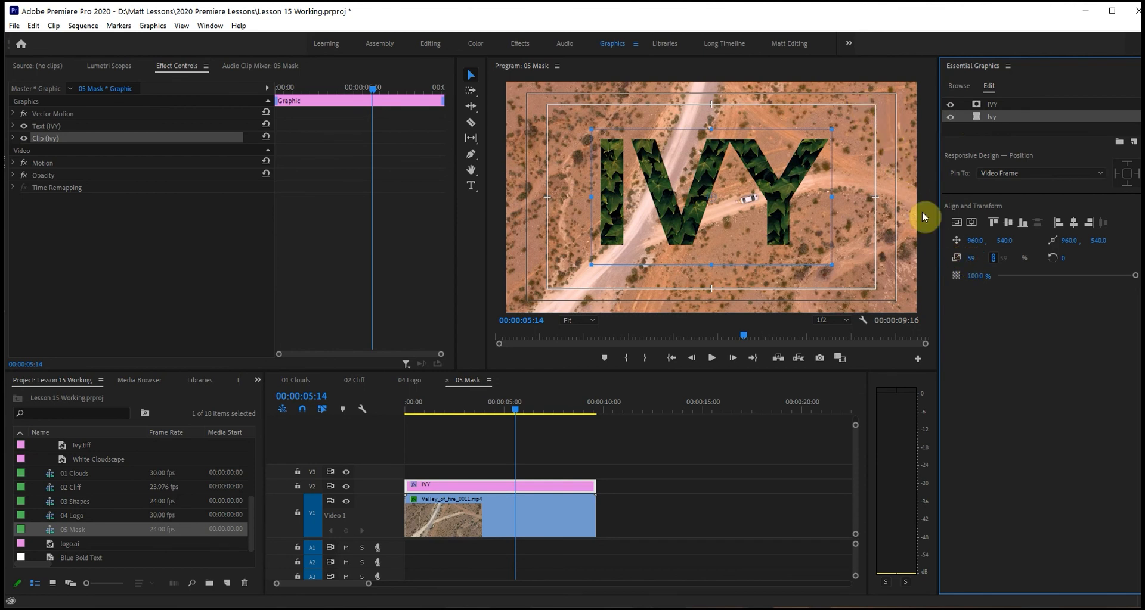
Scale the Ivy image layer to 100 percent so it fills the frame.
{"action": "left_click", "coordinate": [969, 259]}
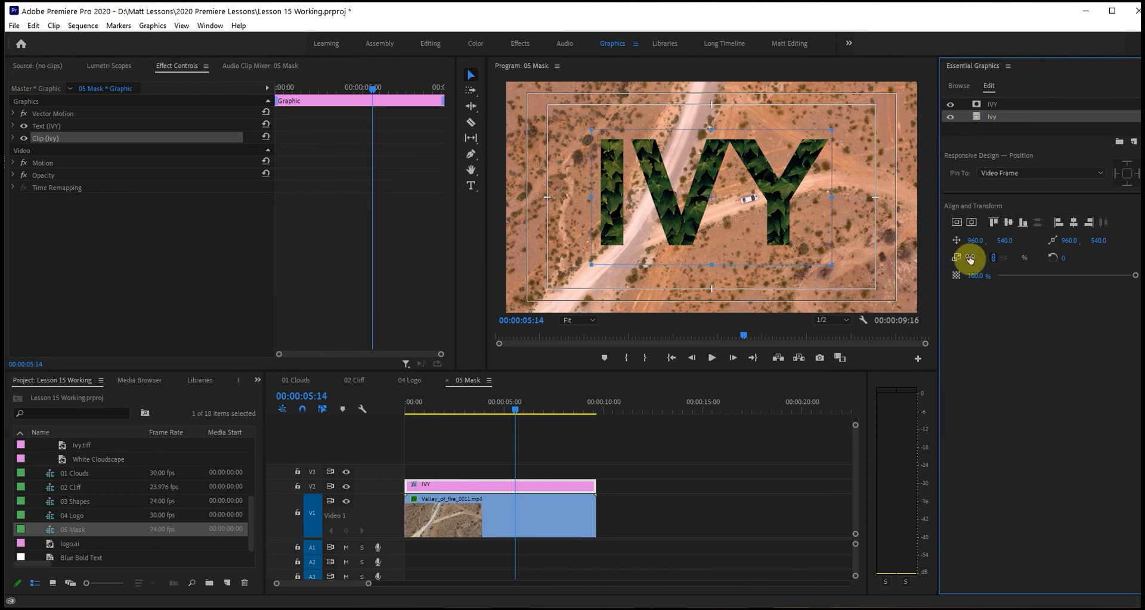
{"action": "type", "text": "00"}
{"action": "key", "text": "Return"}
{"action": "left_click", "coordinate": [976, 257]}
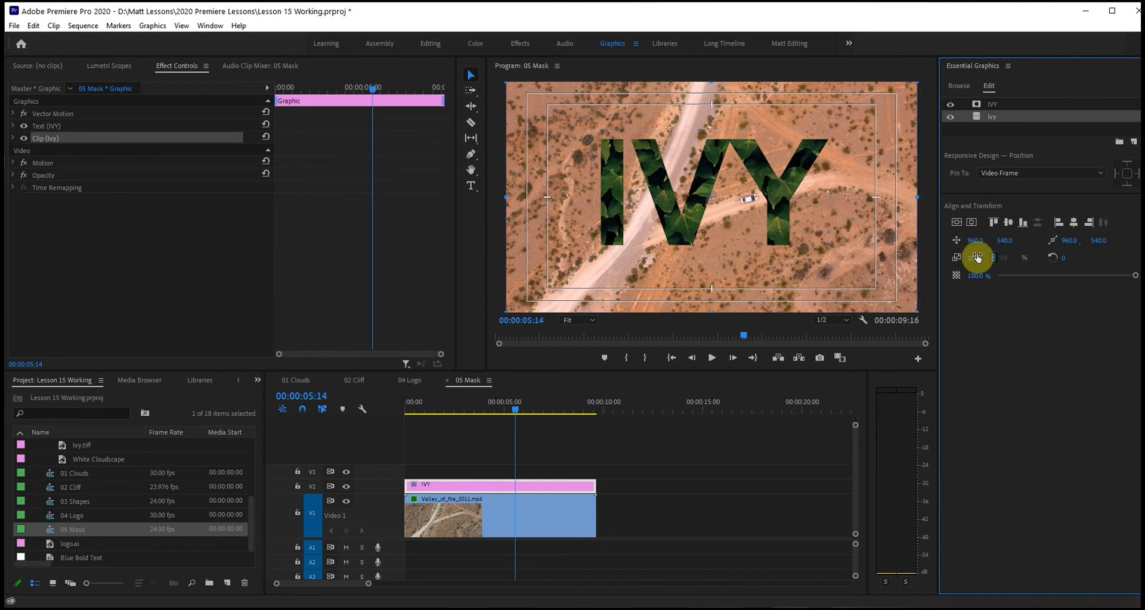
Invert the IVY text mask and play the sequence to preview the video through the letters.
{"action": "left_click", "coordinate": [992, 104]}
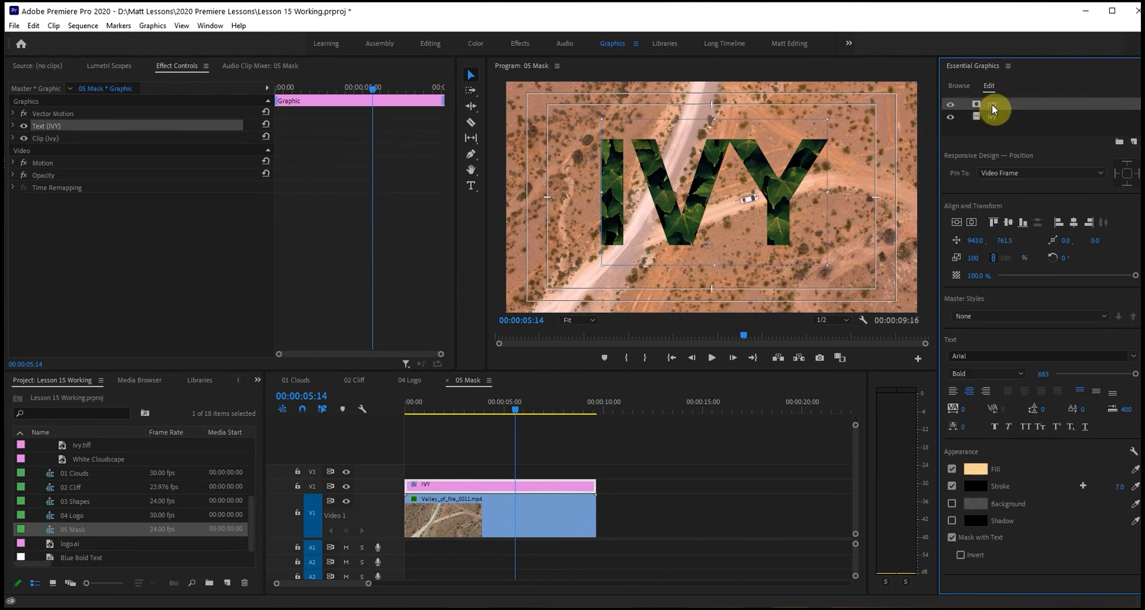
{"action": "left_click", "coordinate": [960, 556]}
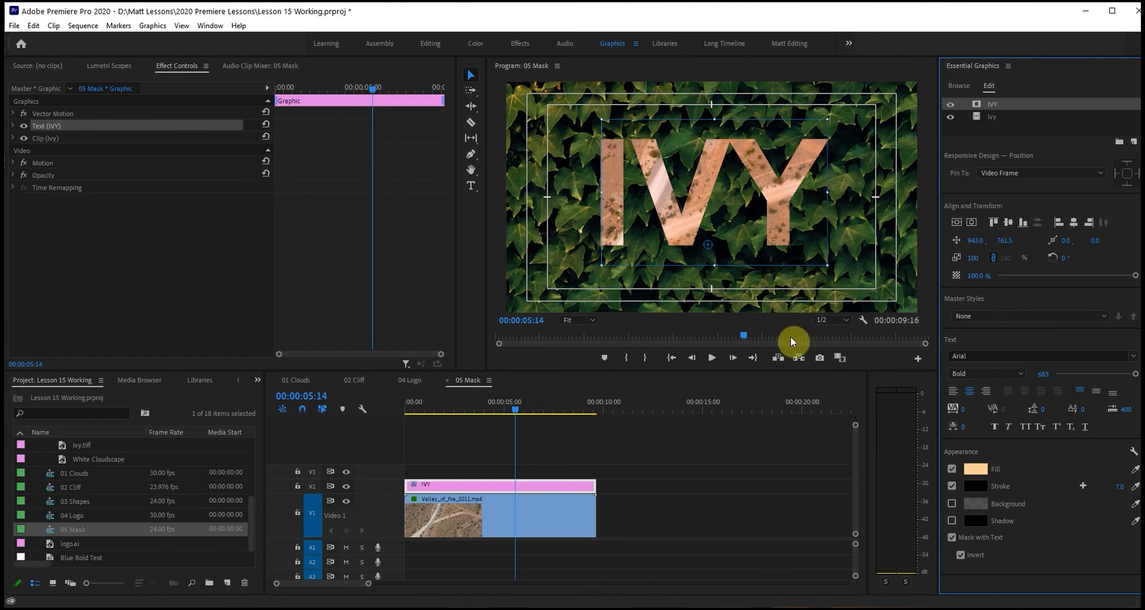
{"action": "left_click", "coordinate": [459, 411]}
{"action": "key", "text": "space"}
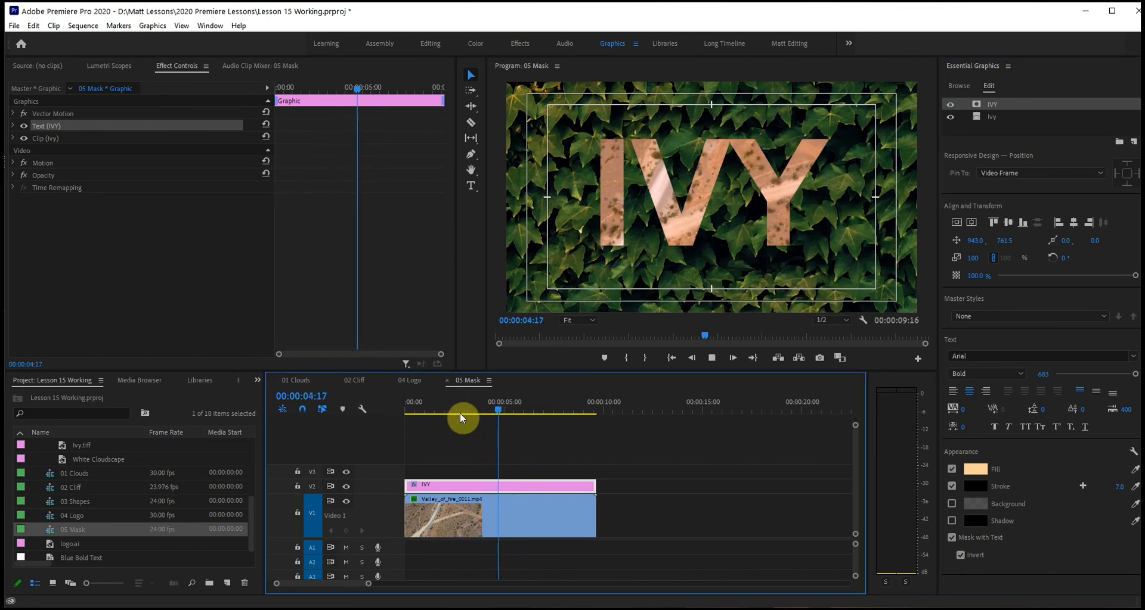
{"action": "key", "text": "space"}
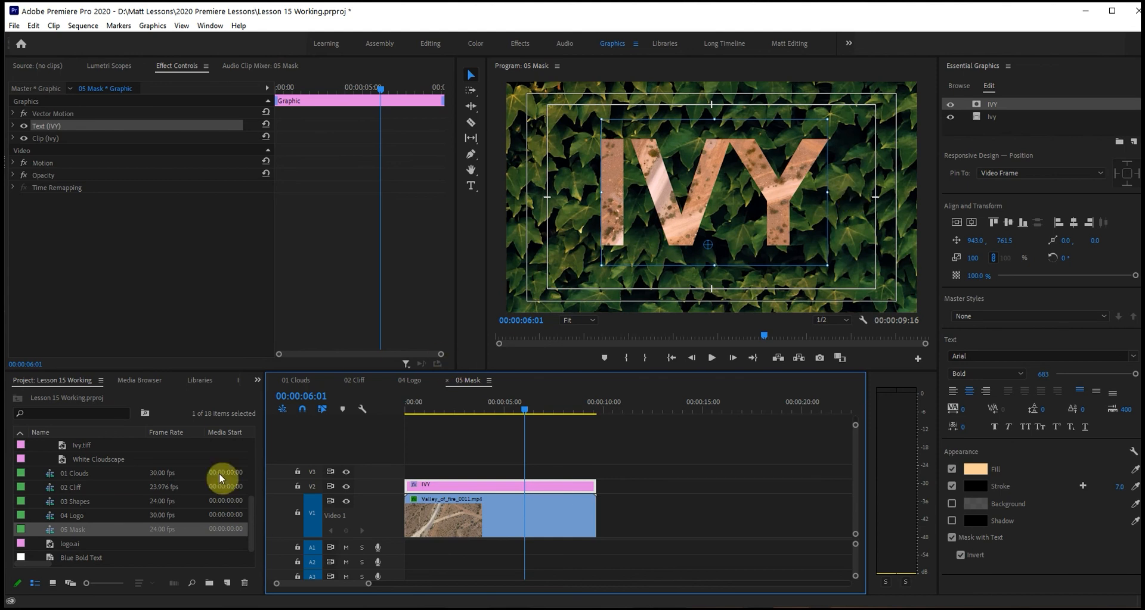
Return to the 04 Logo sequence and start a new text graphic after the end of the Clouds clip.
{"action": "left_click", "coordinate": [407, 381]}
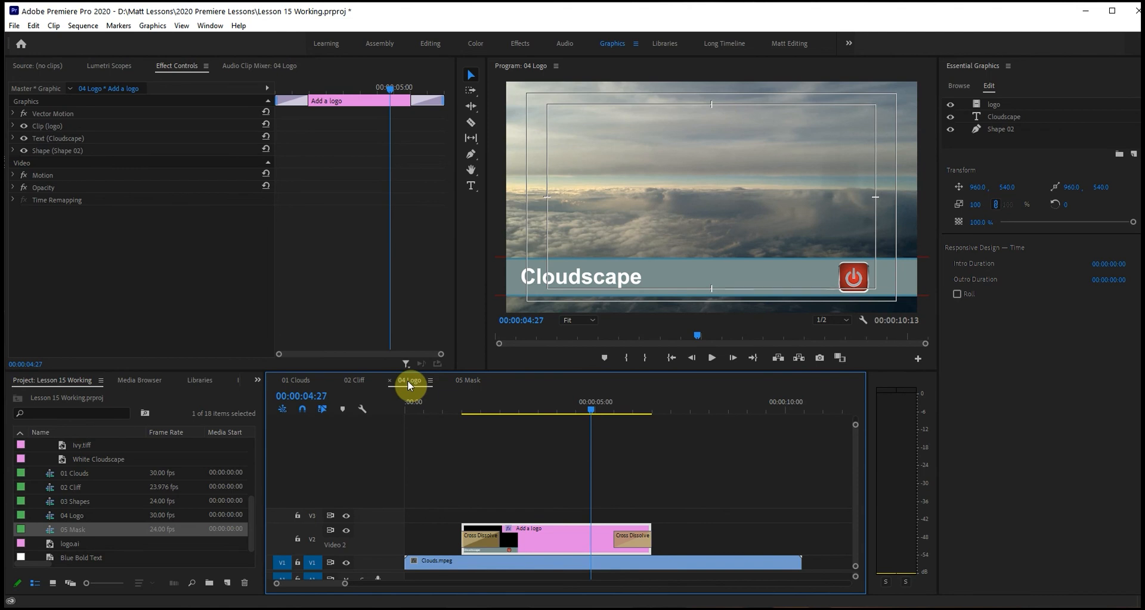
{"action": "left_click", "coordinate": [572, 408]}
{"action": "key", "text": "End"}
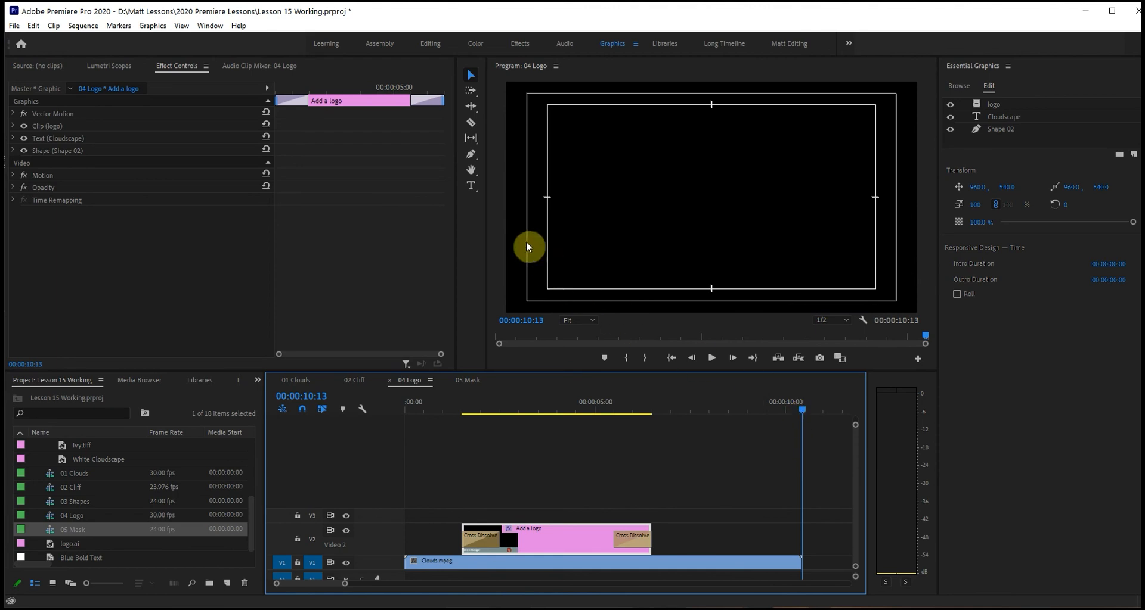
{"action": "left_click", "coordinate": [471, 188]}
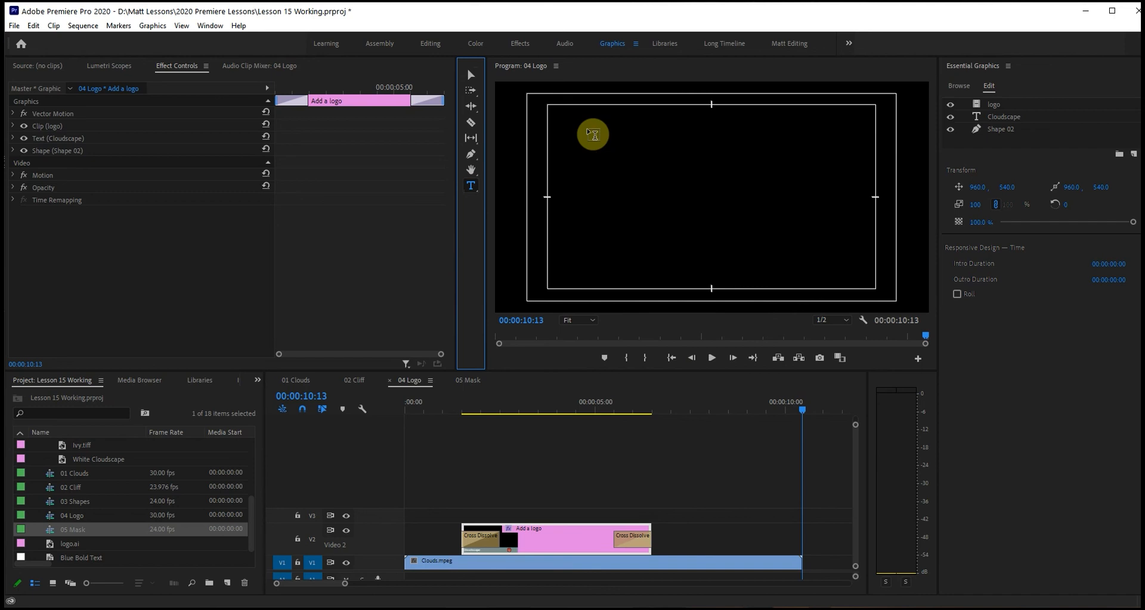
{"action": "left_click", "coordinate": [591, 133]}
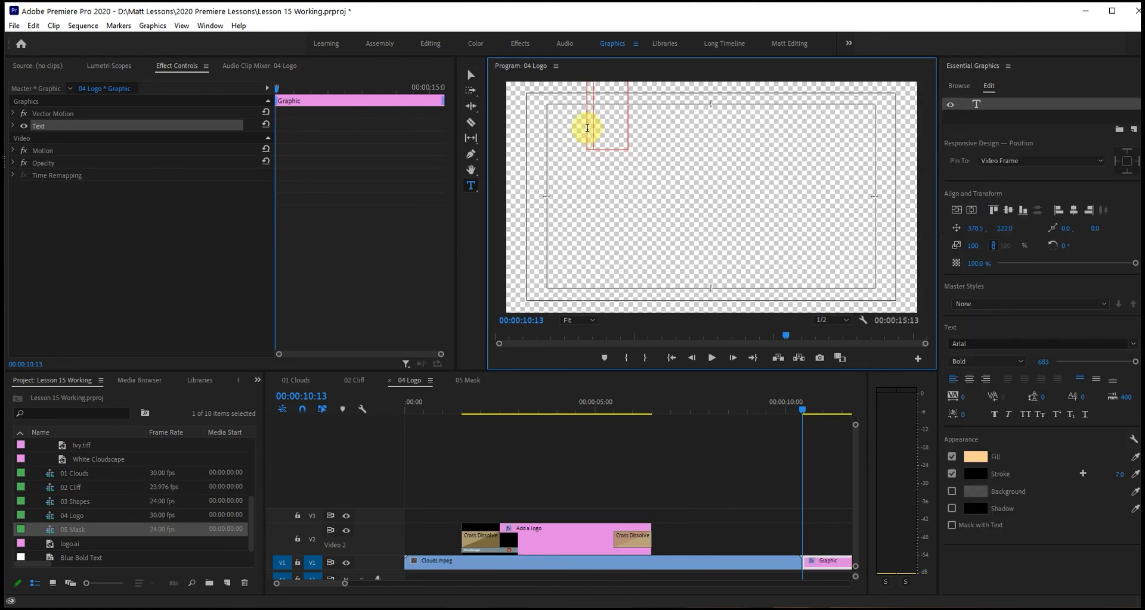
Turn off the transparency grid in the program monitor so the background shows as black.
{"action": "left_click", "coordinate": [863, 322]}
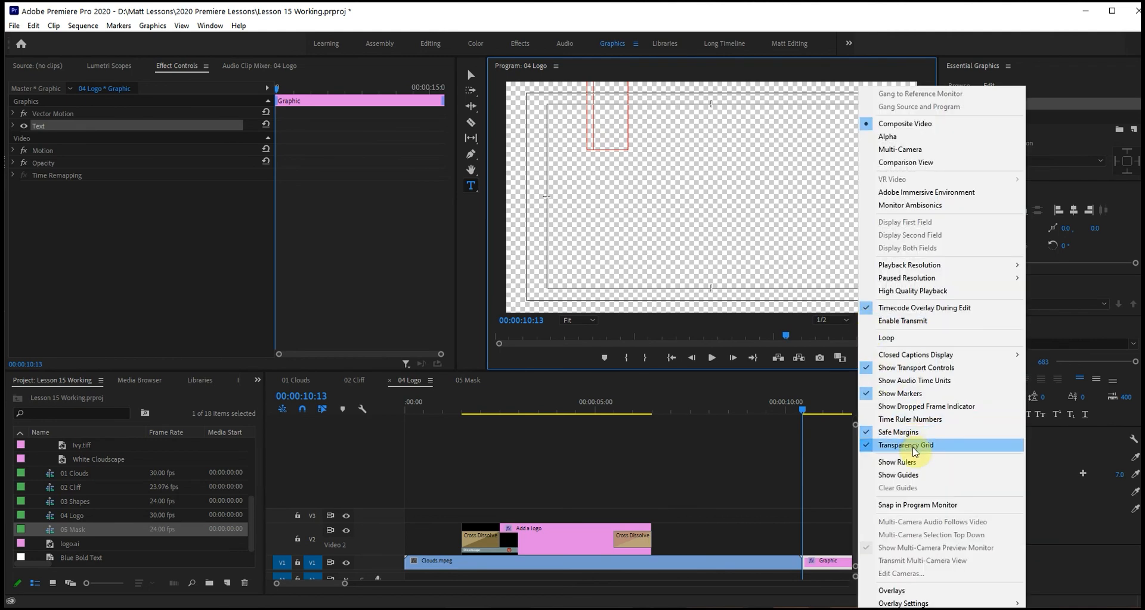
{"action": "left_click", "coordinate": [847, 332]}
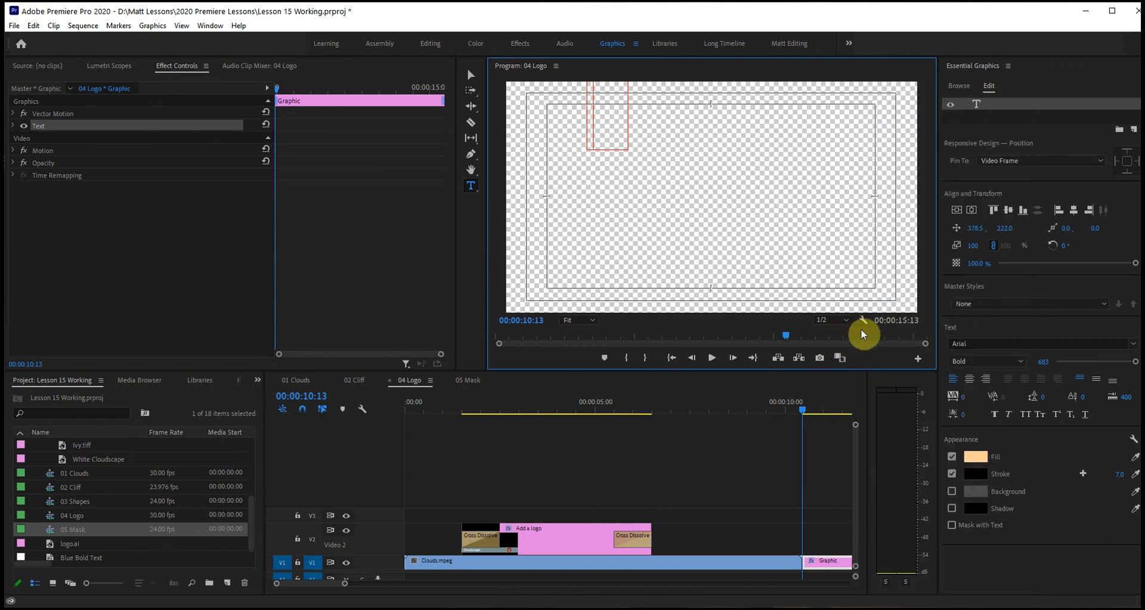
{"action": "left_click", "coordinate": [861, 322]}
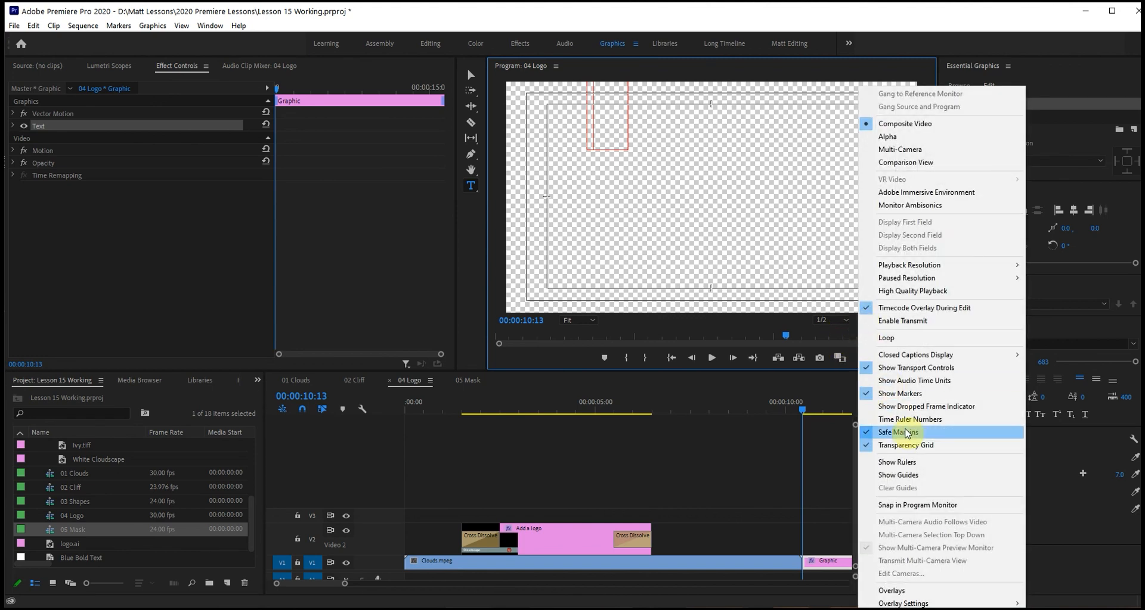
{"action": "left_click", "coordinate": [911, 445]}
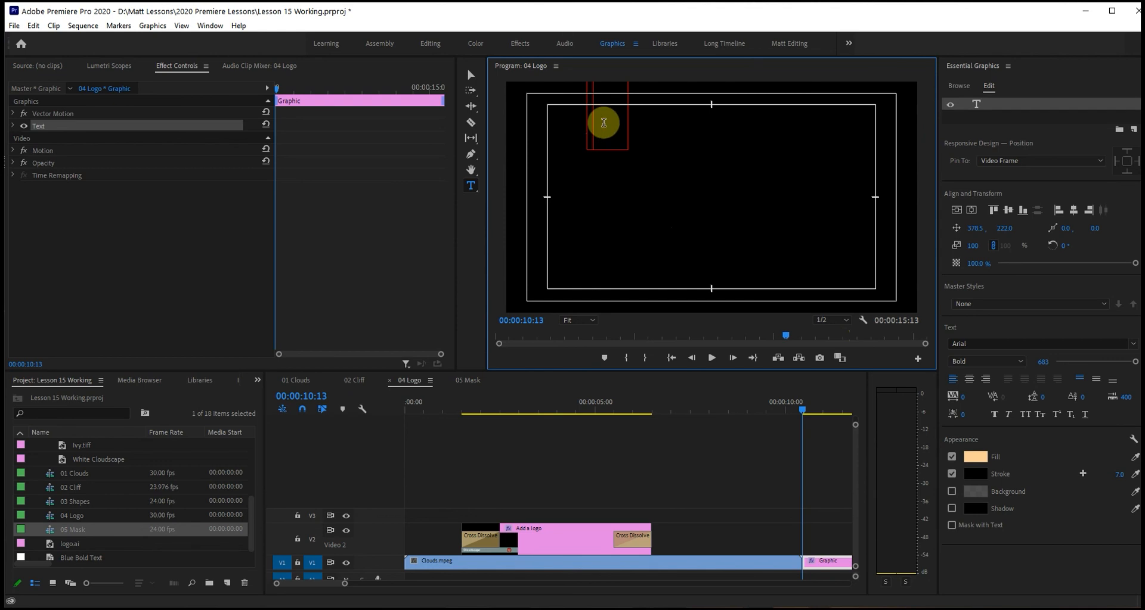
Clear the test letter from the new text layer and reduce its font size to 33.
{"action": "type", "text": "D"}
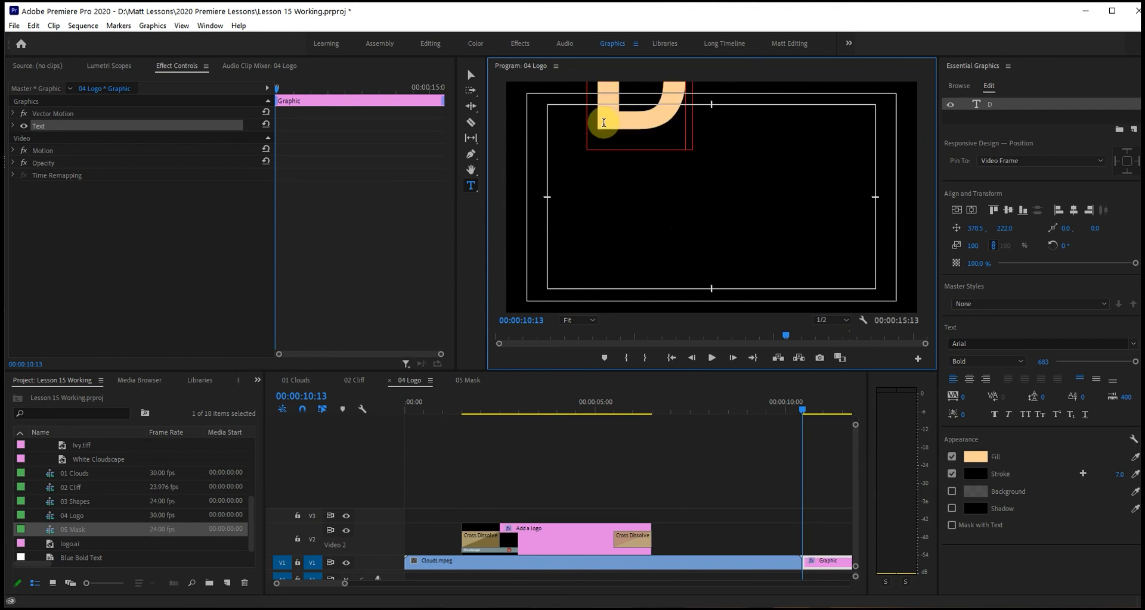
{"action": "key", "text": "BackSpace"}
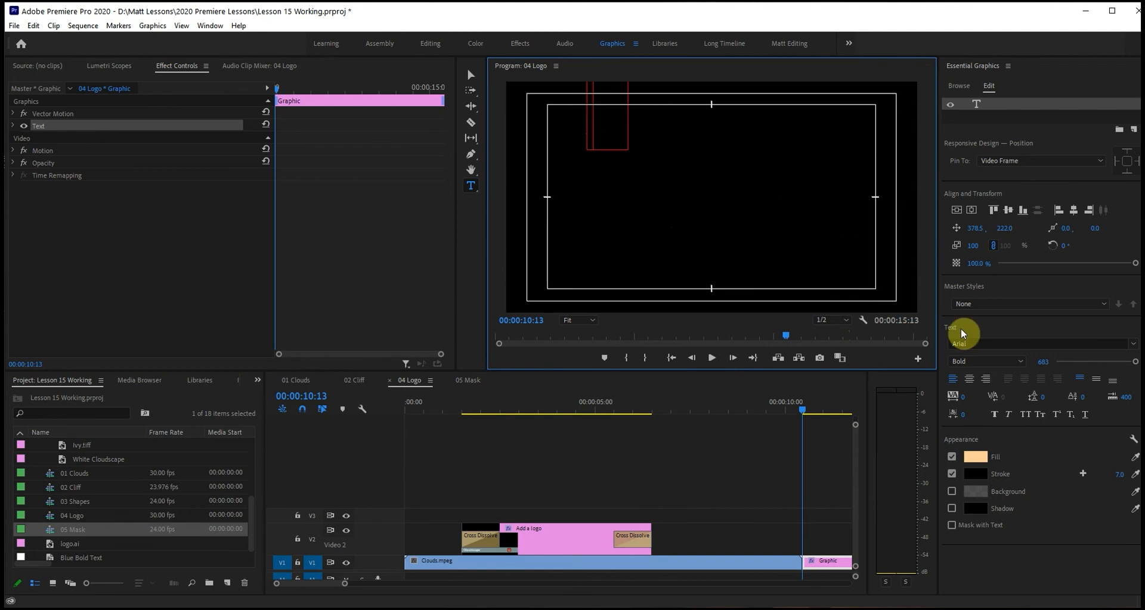
{"action": "left_click_drag", "start_coordinate": [1135, 362], "coordinate": [1060, 365]}
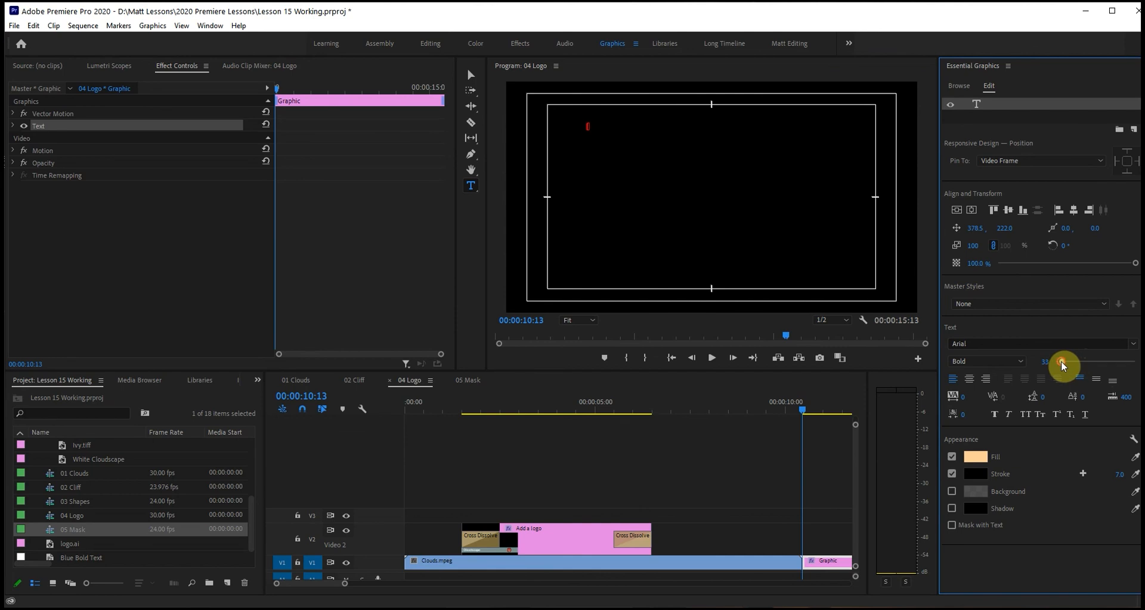
Enter the credit line "Directed by" with the director's full name on the line below.
{"action": "type", "text": "Directed by"}
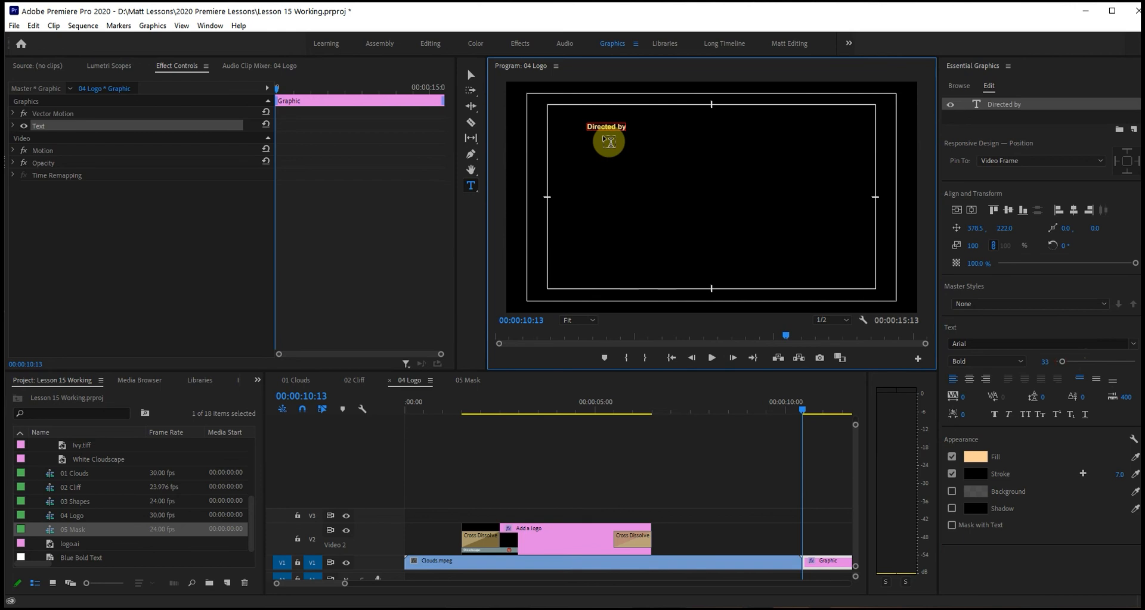
{"action": "key", "text": "Return"}
{"action": "type", "text": "Maxim"}
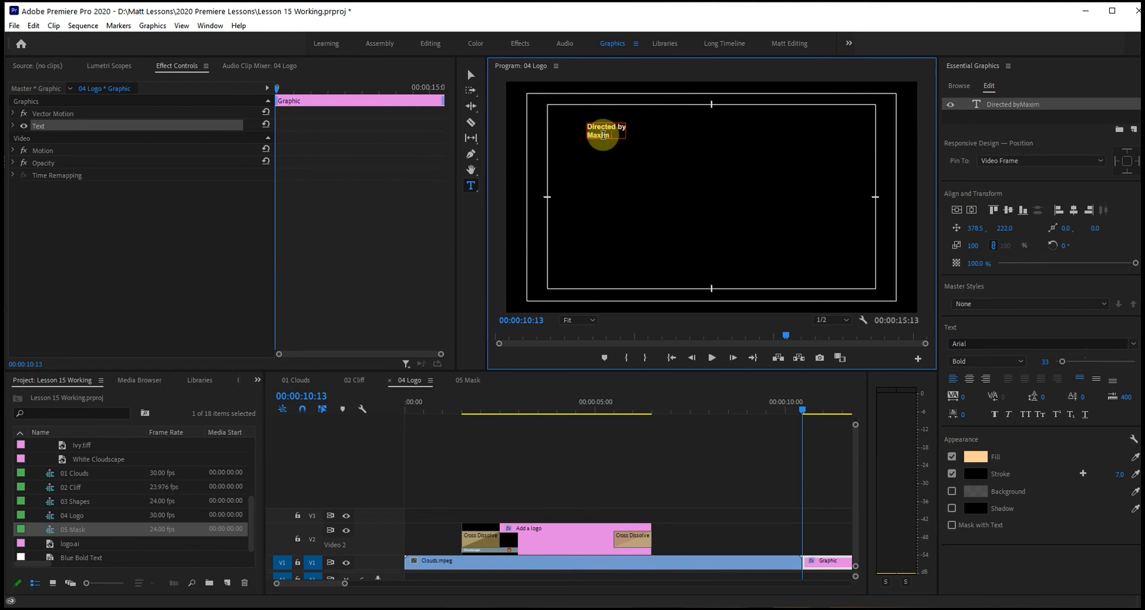
{"action": "type", "text": " Logo"}
{"action": "key", "text": "Return"}
Add a "Produced by" credit with the producer's full name below it, separated from the director credit by a blank line.
{"action": "type", "text": "Produced by "}
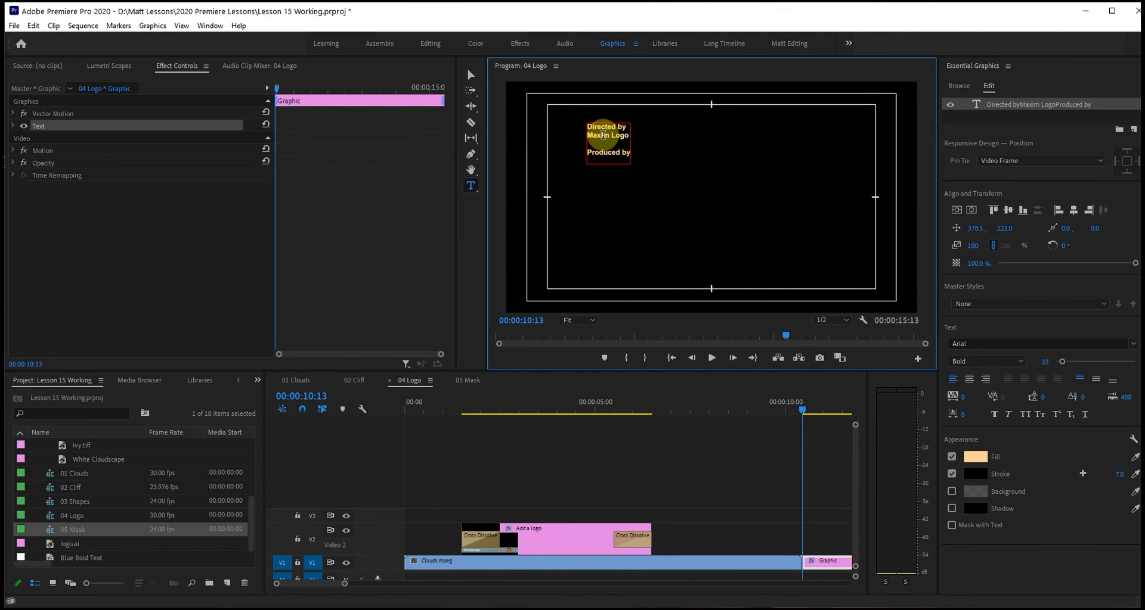
{"action": "type", "text": "Razaka Finnegan"}
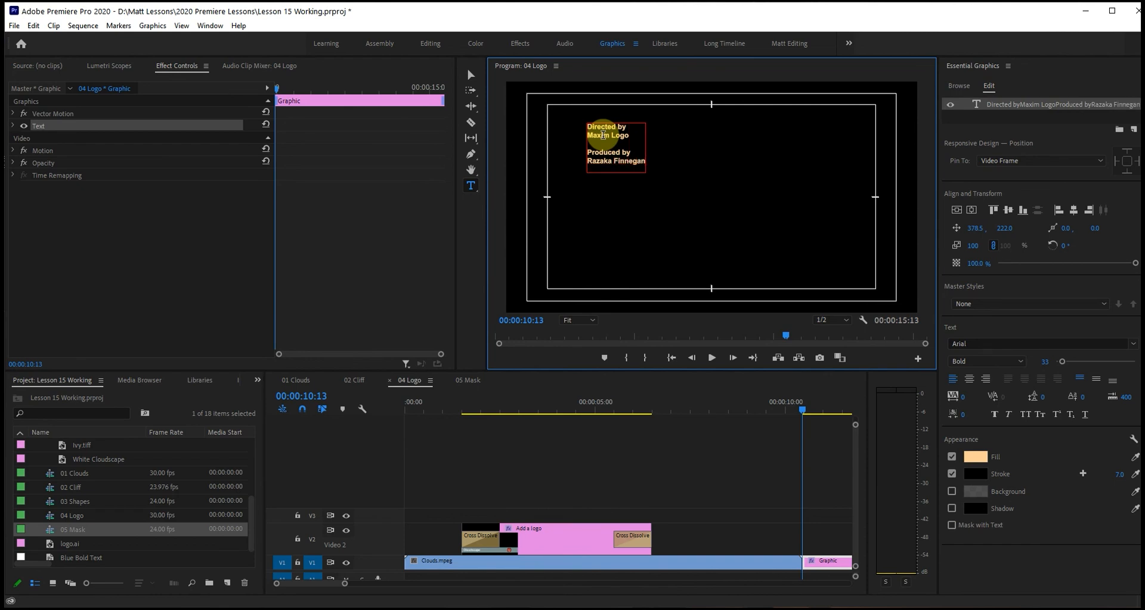
{"action": "key", "text": "Return"}
Add a "Music score" credit with the composer's full name on the line below.
{"action": "type", "text": "Music sco"}
{"action": "type", "text": "re "}
{"action": "type", "text": "Lotta "}
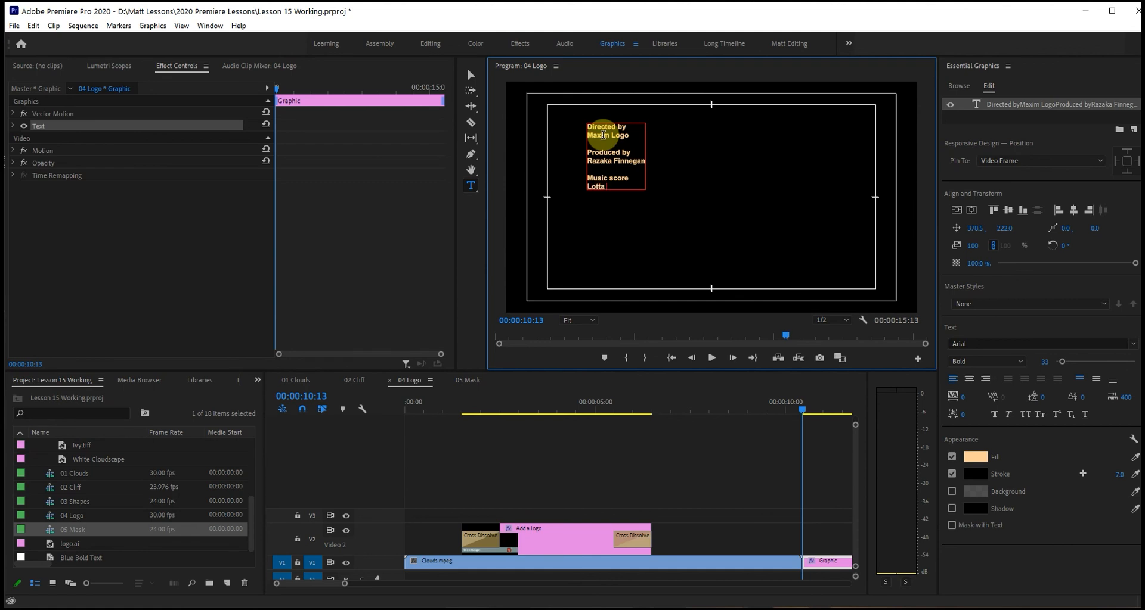
{"action": "type", "text": "Tunes"}
{"action": "key", "text": "Return"}
Finish the credits with "Special thanks to" and "Anyone watching..." on the line below.
{"action": "type", "text": "Special thanks to"}
{"action": "key", "text": "Return"}
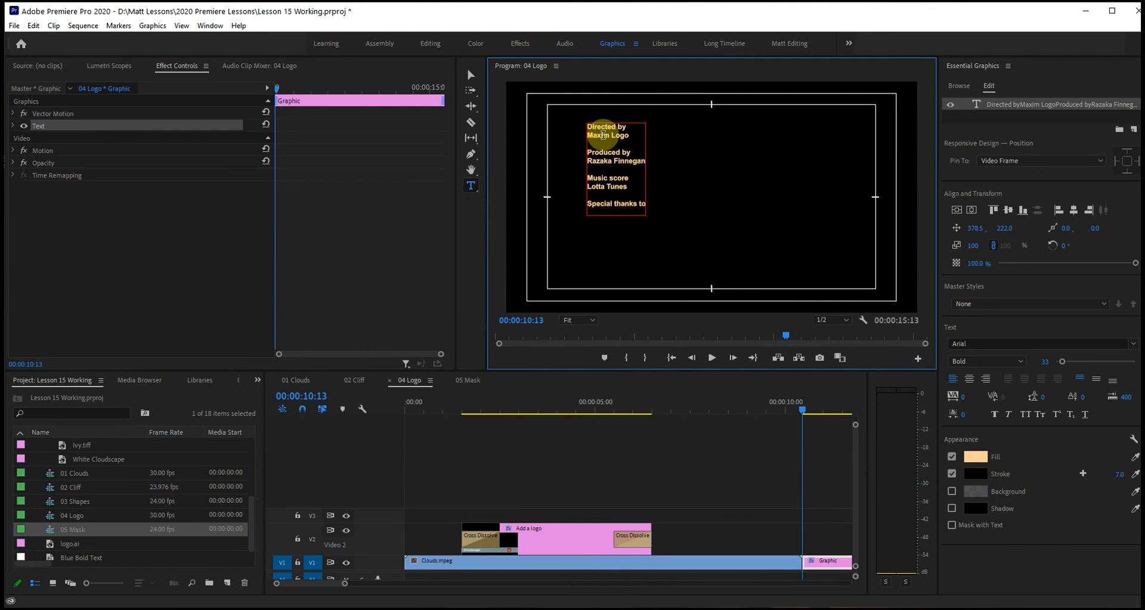
{"action": "type", "text": "Anyone watching..."}
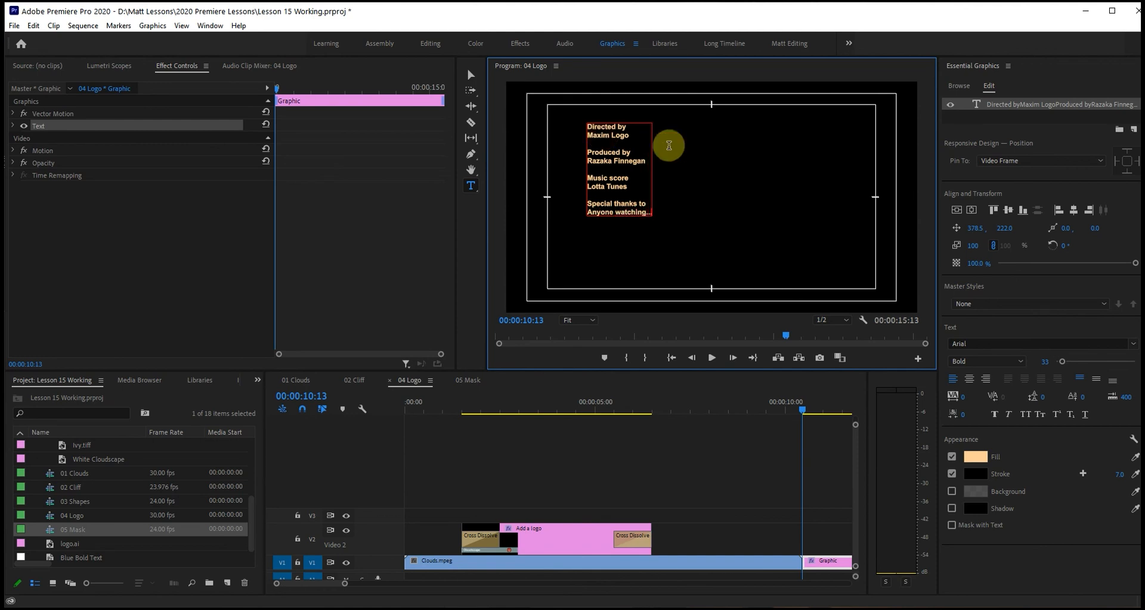
Center-align the credits text and center the block horizontally in the frame.
{"action": "left_click", "coordinate": [969, 384]}
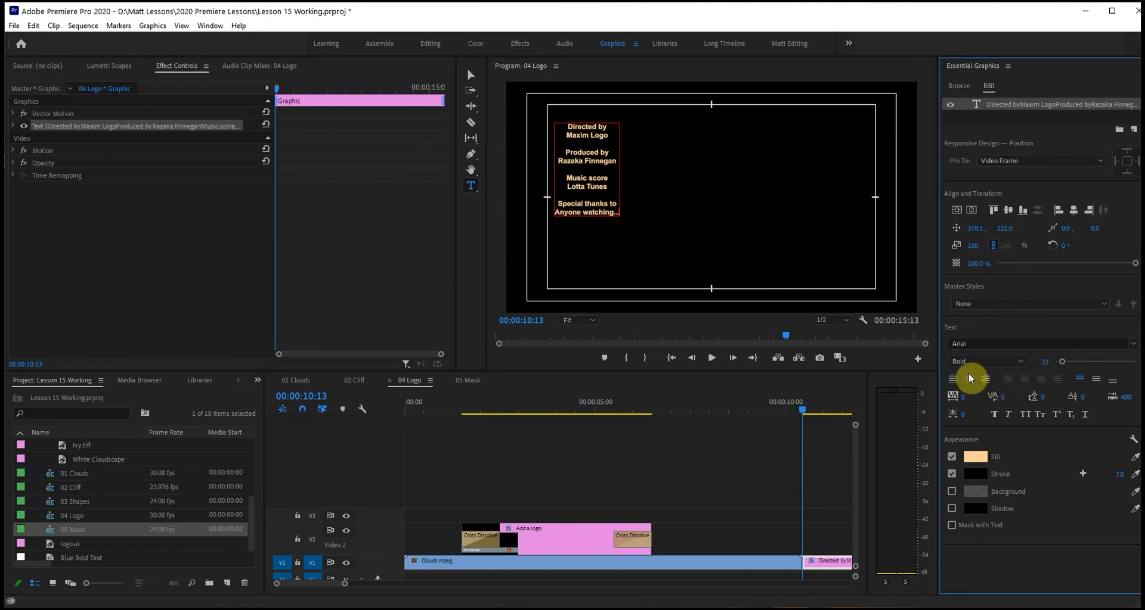
{"action": "left_click", "coordinate": [972, 211]}
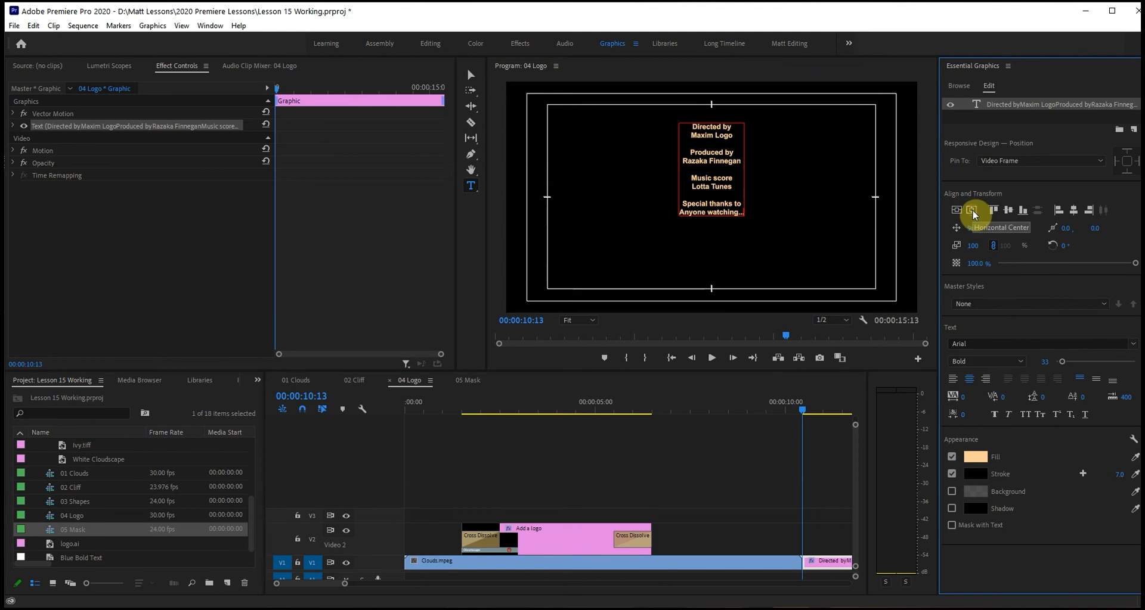
Change the fill color of the whole credits text layer to white (FFFFFF).
{"action": "left_click", "coordinate": [977, 457]}
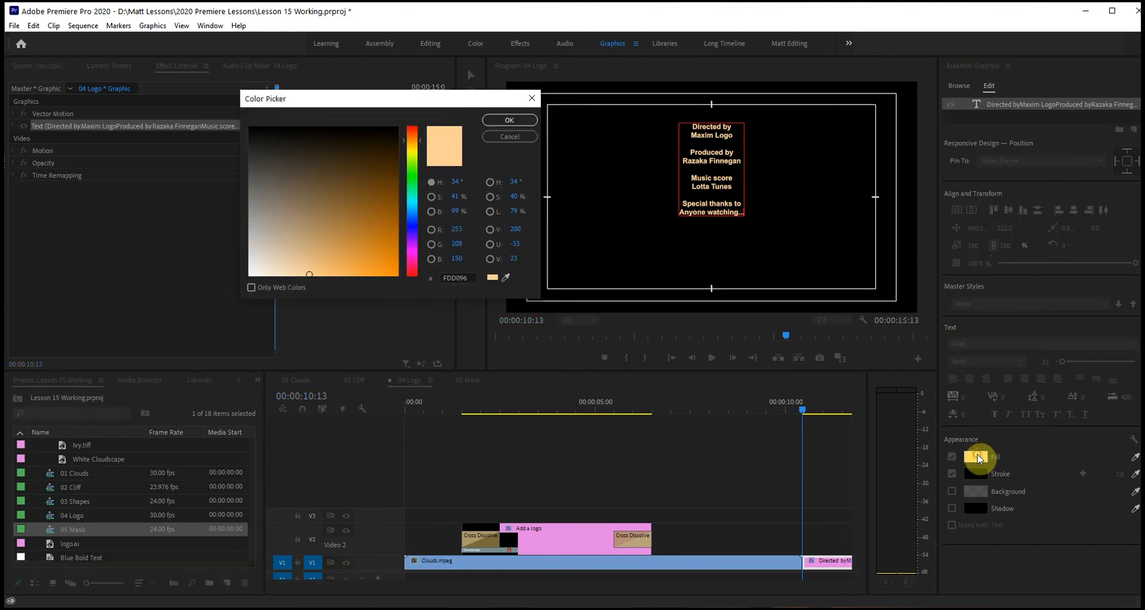
{"action": "left_click_drag", "start_coordinate": [247, 221], "coordinate": [250, 276]}
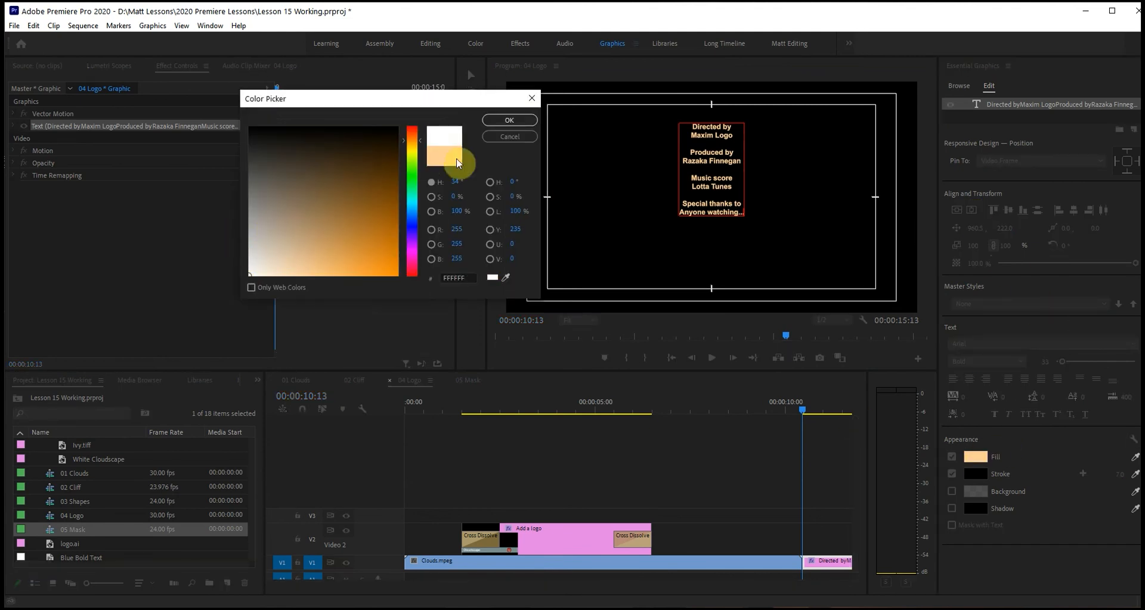
{"action": "left_click", "coordinate": [509, 119]}
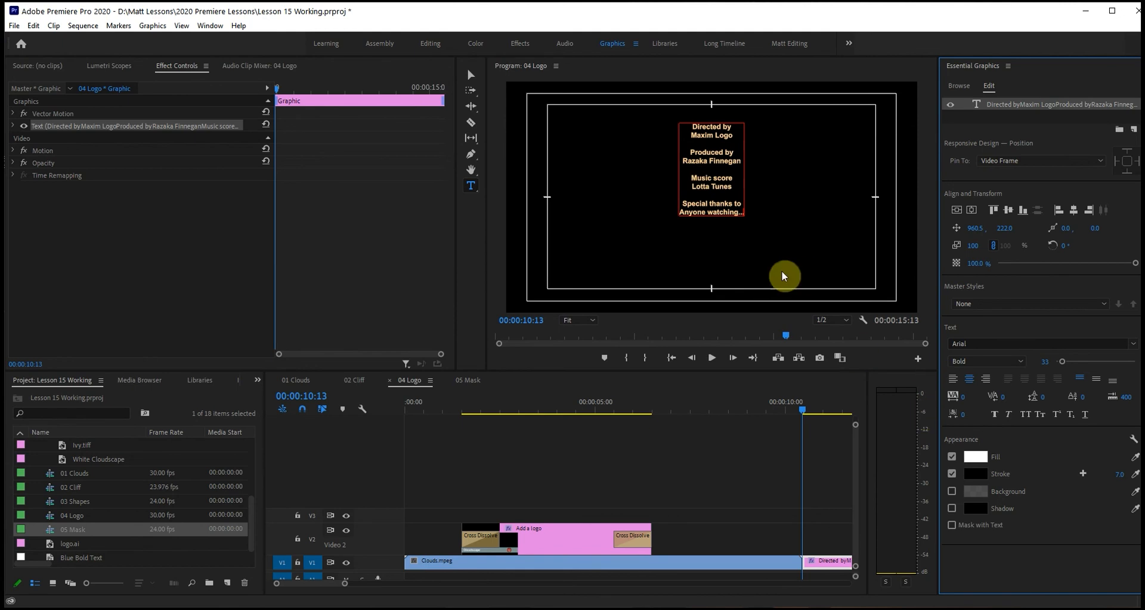
{"action": "left_click", "coordinate": [470, 75]}
{"action": "left_click", "coordinate": [985, 458]}
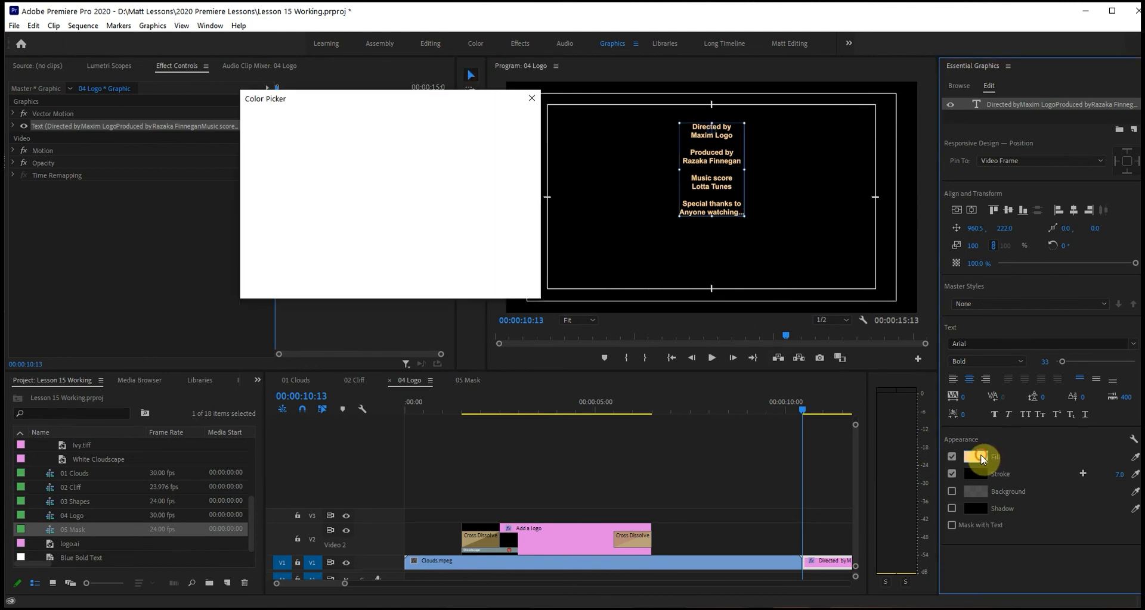
{"action": "left_click_drag", "start_coordinate": [323, 223], "coordinate": [249, 275]}
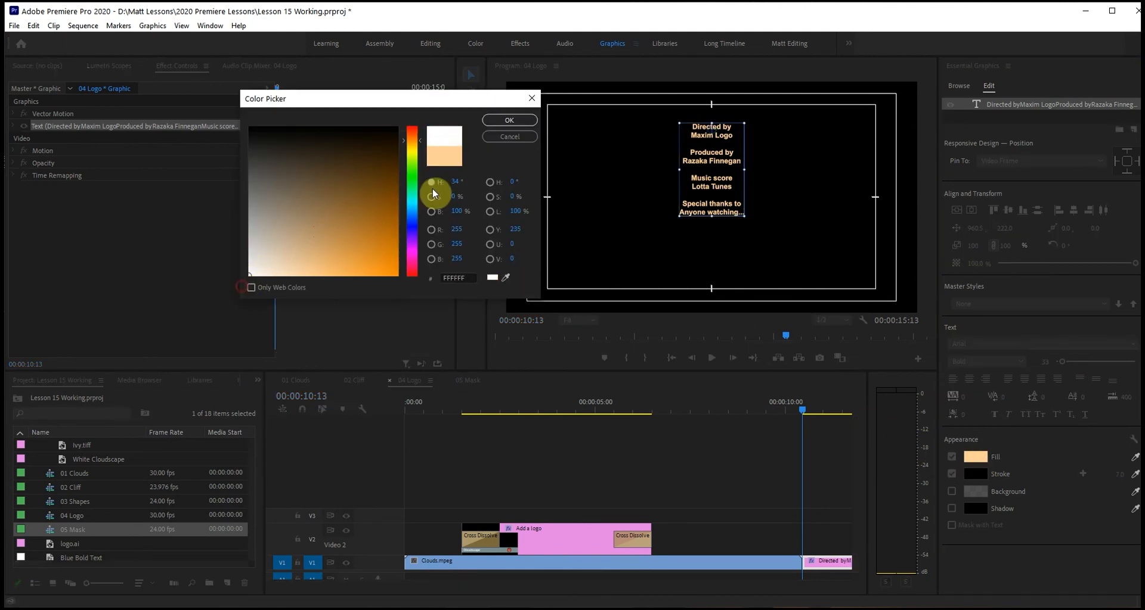
{"action": "left_click", "coordinate": [508, 120]}
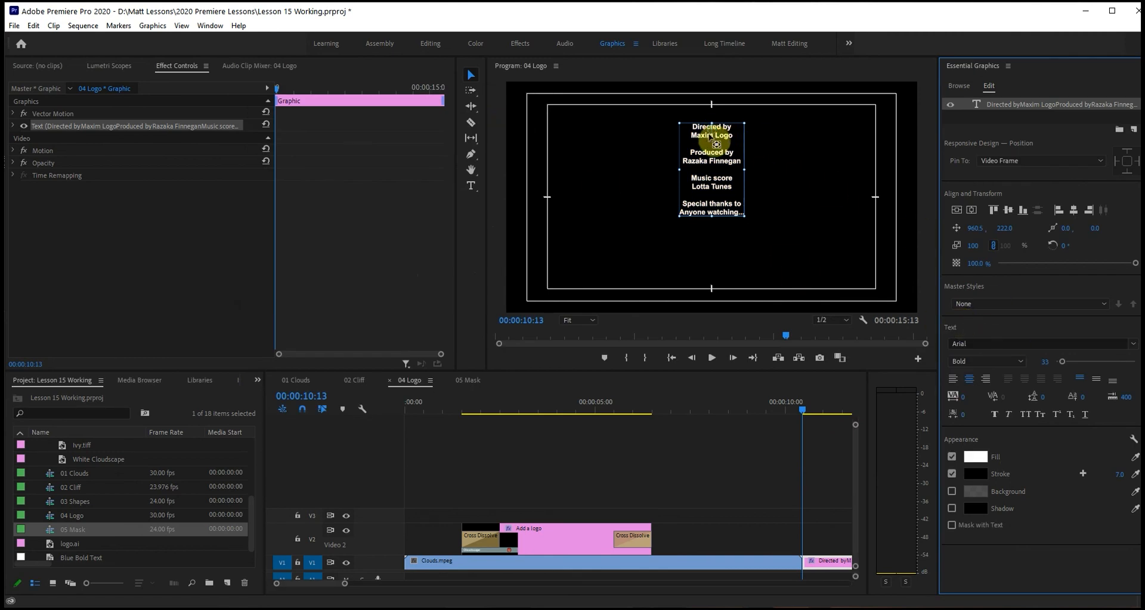
Enlarge all of the credits text to font size 57.
{"action": "double_click", "coordinate": [711, 136]}
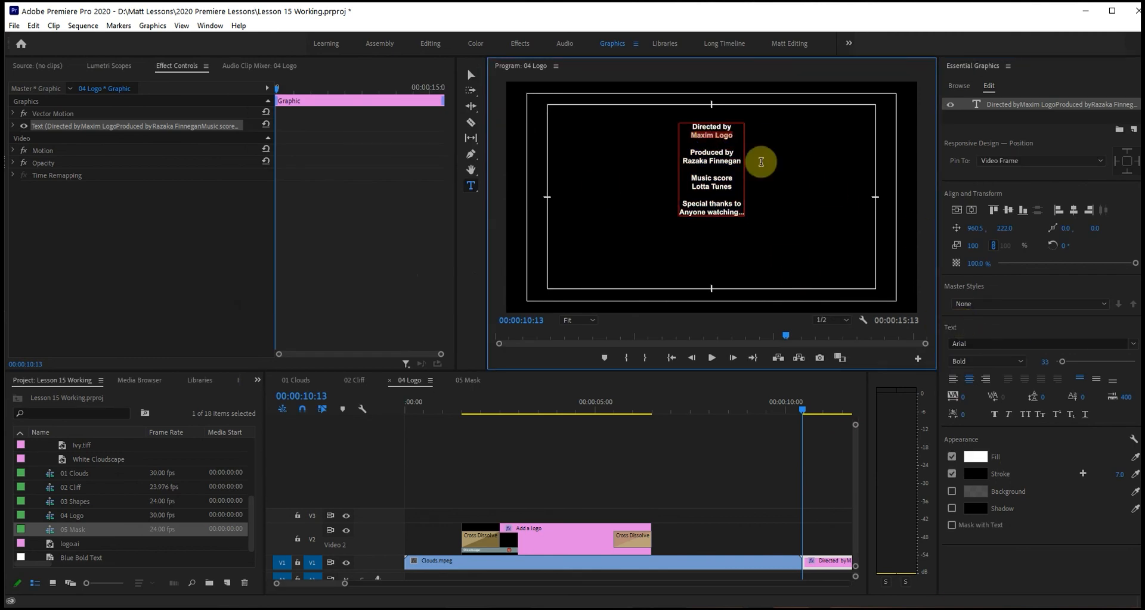
{"action": "left_click", "coordinate": [1044, 360]}
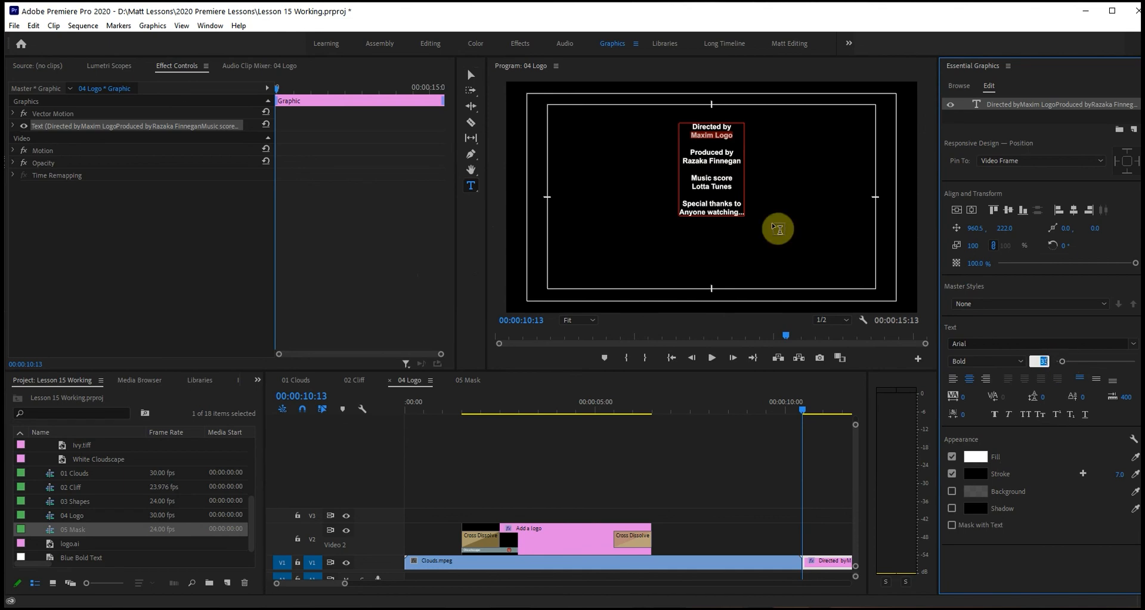
{"action": "left_click", "coordinate": [727, 173]}
{"action": "key", "text": "ctrl+a"}
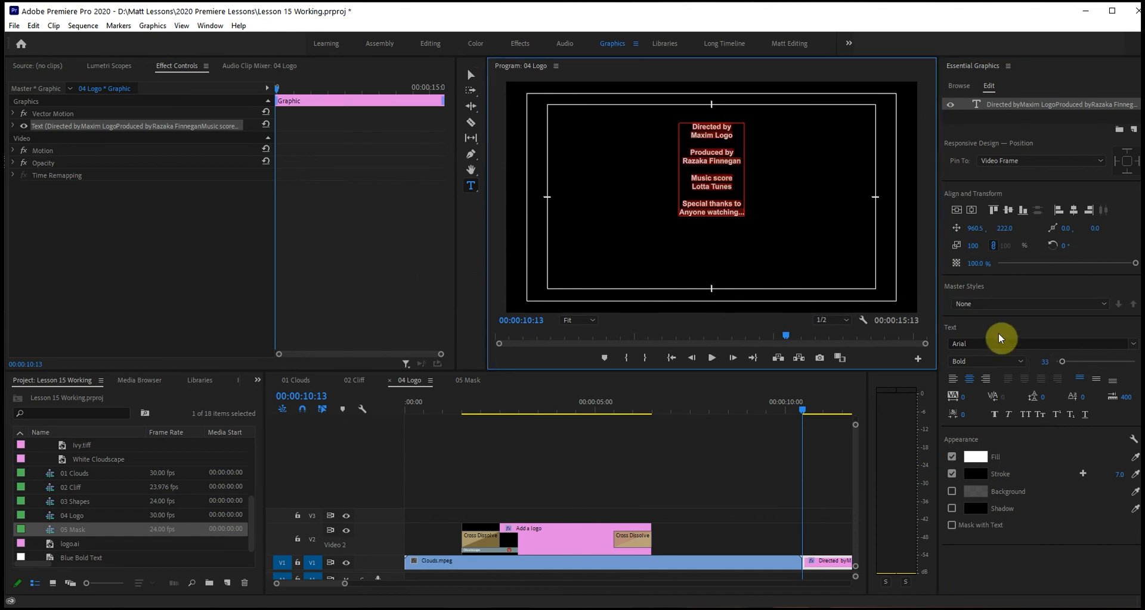
{"action": "left_click_drag", "start_coordinate": [1064, 363], "coordinate": [1064, 364]}
Set the font size of the director's name line to 75.
{"action": "triple_click", "coordinate": [710, 146]}
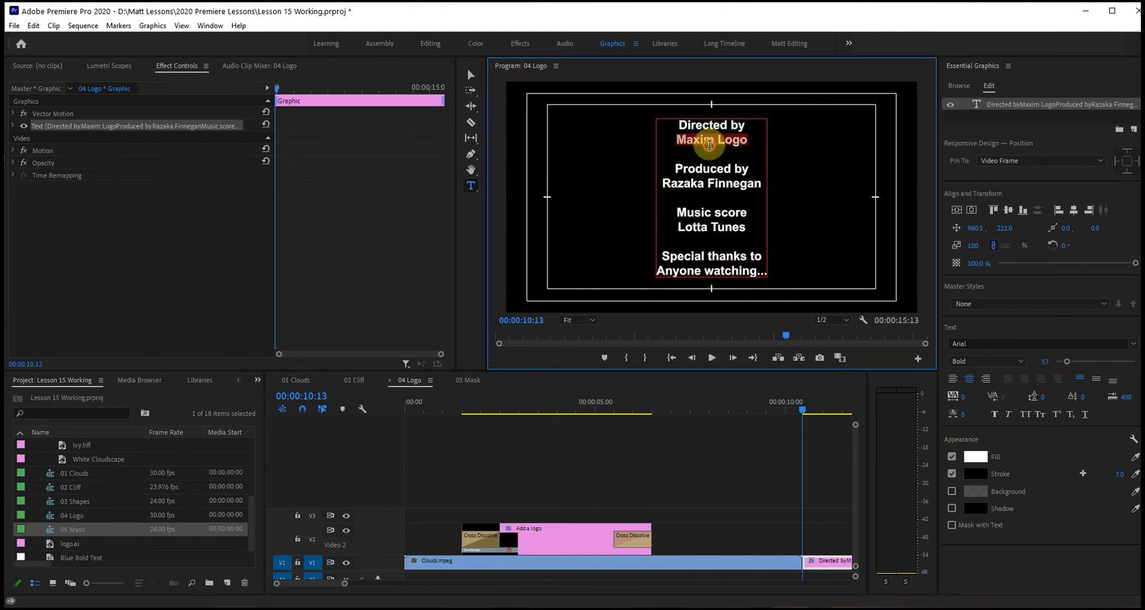
{"action": "left_click", "coordinate": [1046, 361]}
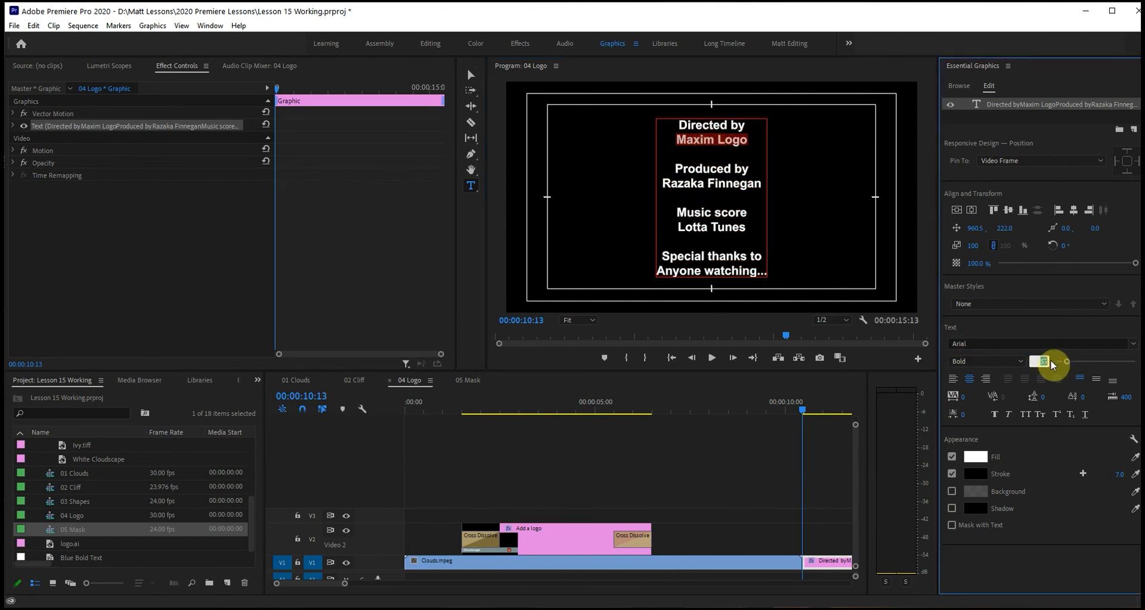
{"action": "type", "text": "75"}
{"action": "key", "text": "Return"}
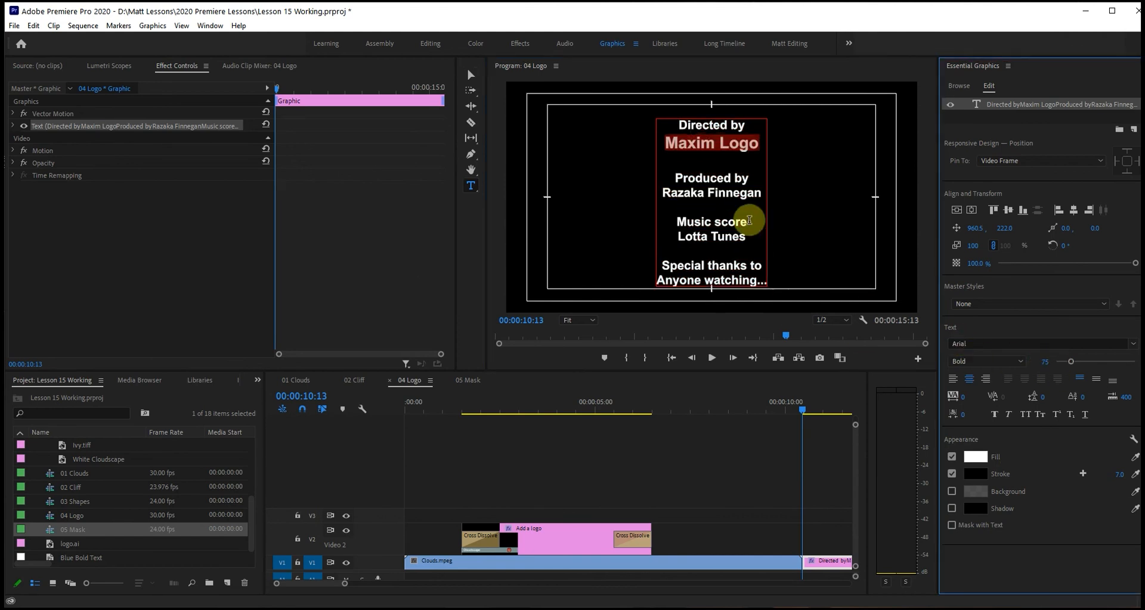
Set the font size of the producer's and composer's name lines to 75.
{"action": "triple_click", "coordinate": [714, 195]}
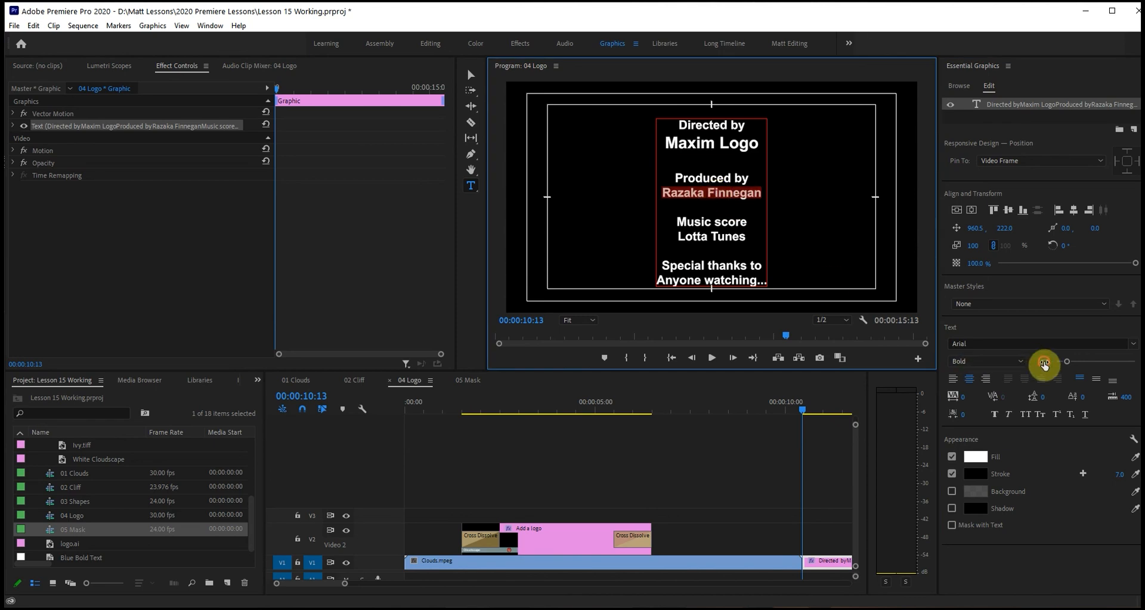
{"action": "type", "text": "75"}
{"action": "key", "text": "Return"}
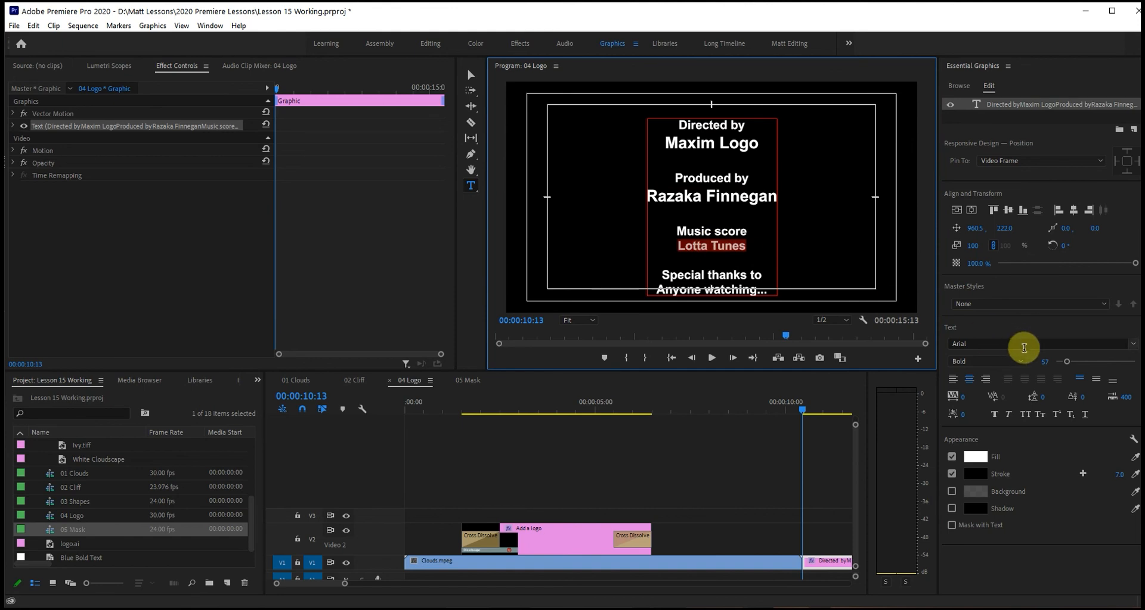
{"action": "left_click", "coordinate": [1043, 362]}
{"action": "type", "text": "7"}
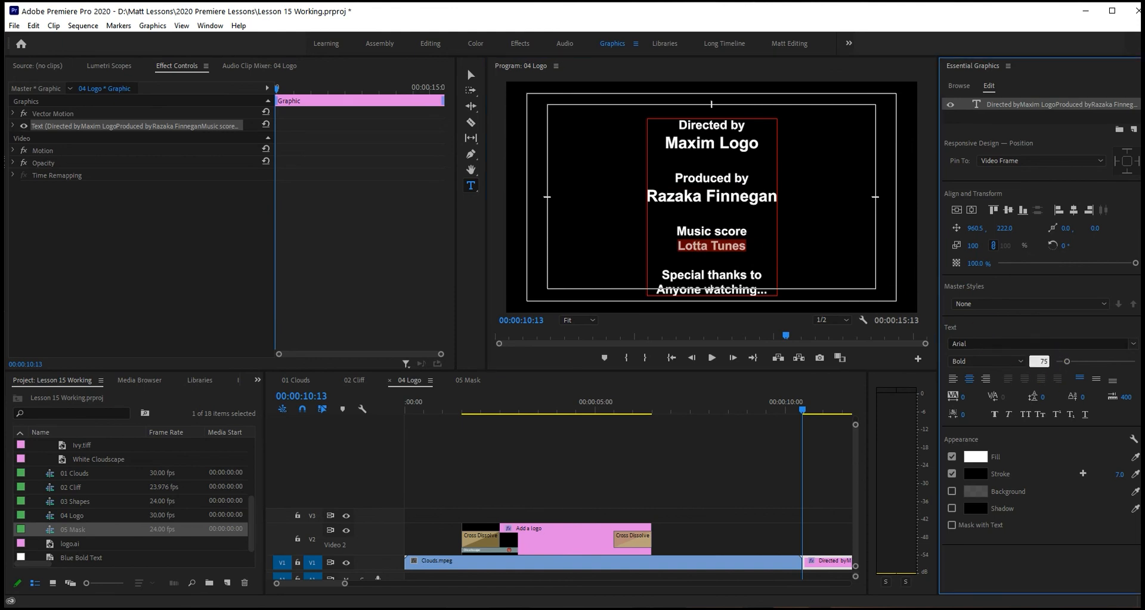
{"action": "key", "text": "Return"}
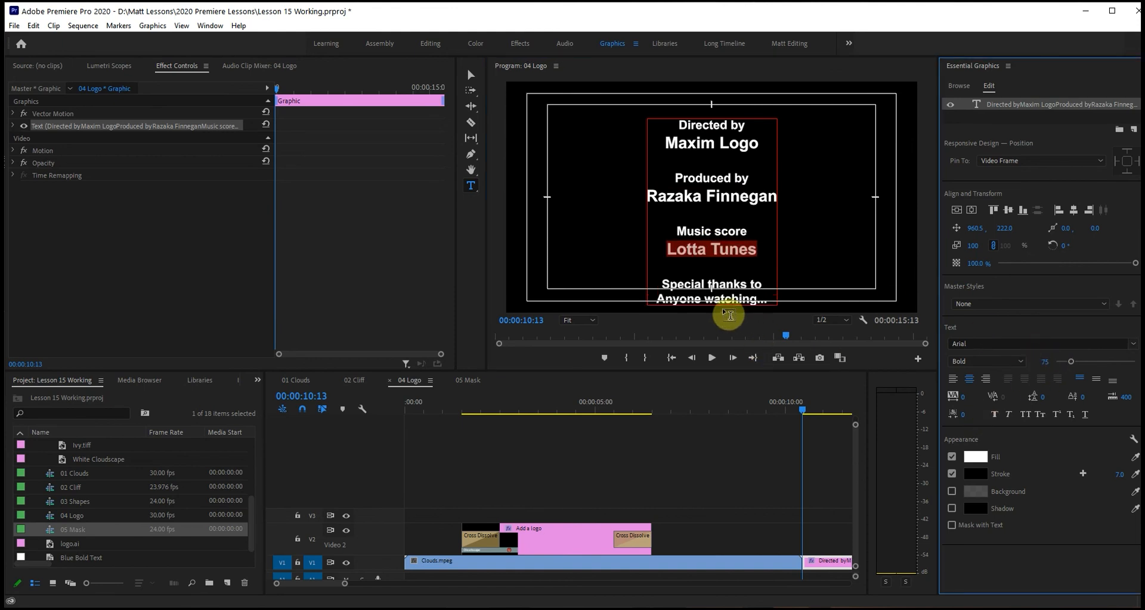
Set the font size of the "Anyone watching..." line to 100 and finish editing the text.
{"action": "left_click", "coordinate": [717, 301]}
{"action": "triple_click", "coordinate": [717, 301]}
{"action": "left_click", "coordinate": [1040, 361]}
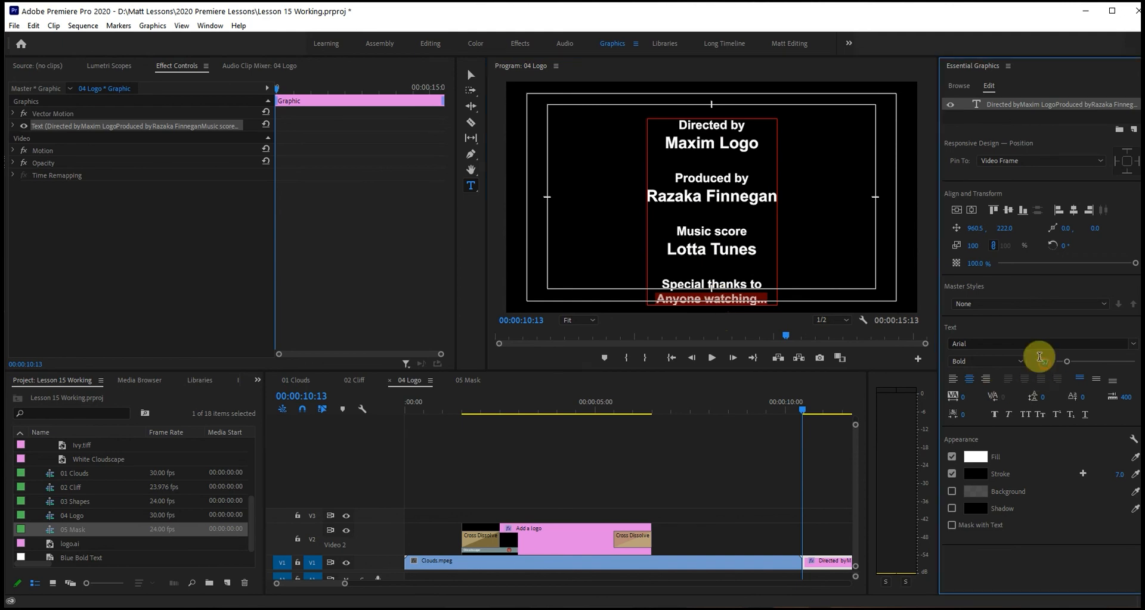
{"action": "type", "text": "100"}
{"action": "key", "text": "Return"}
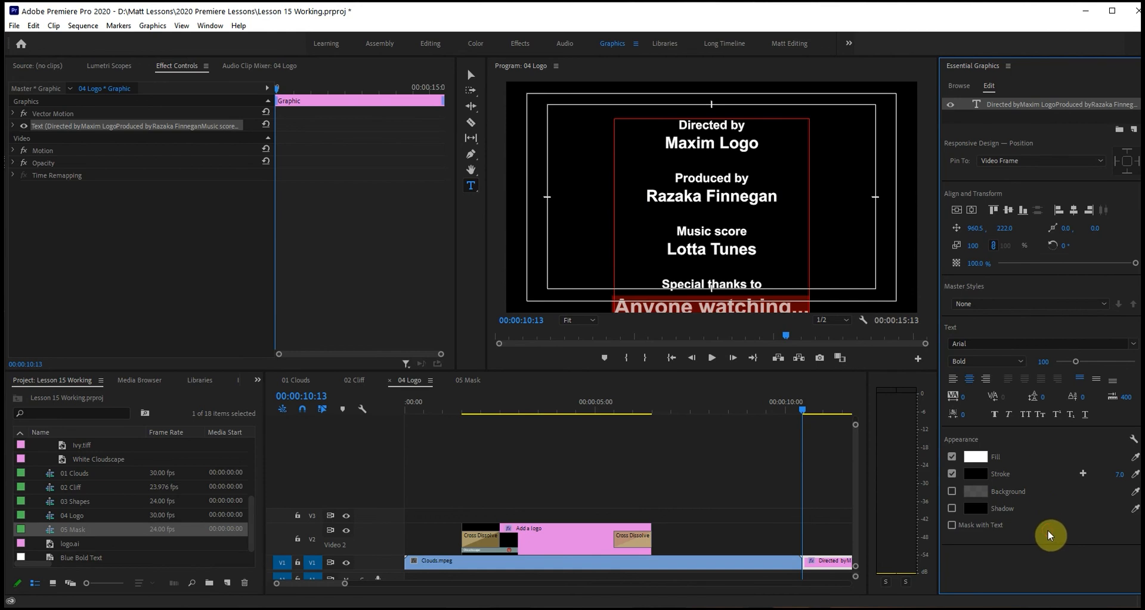
{"action": "key", "text": "Escape"}
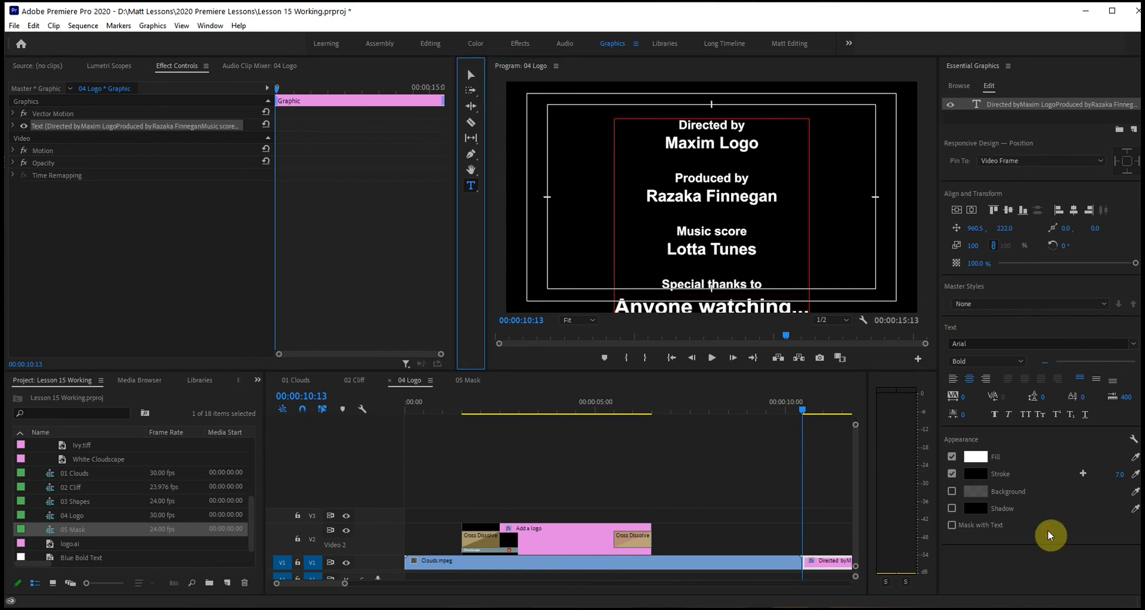
Turn on Roll for the whole credits graphic, disable End Offscreen, and set Ease Out to 19 frames.
{"action": "left_click", "coordinate": [471, 82]}
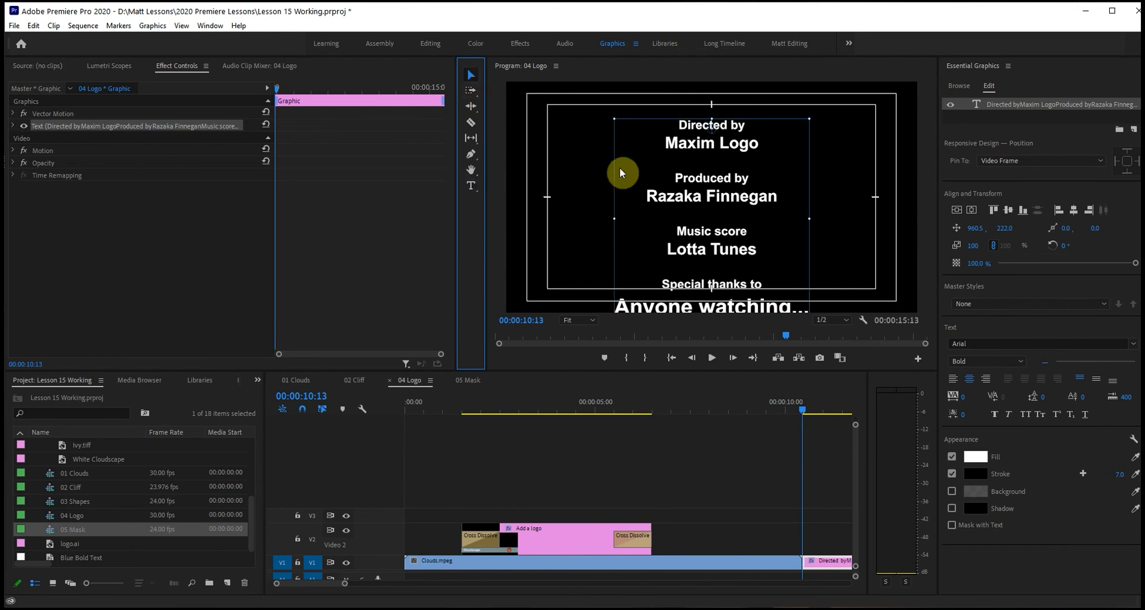
{"action": "left_click", "coordinate": [922, 170]}
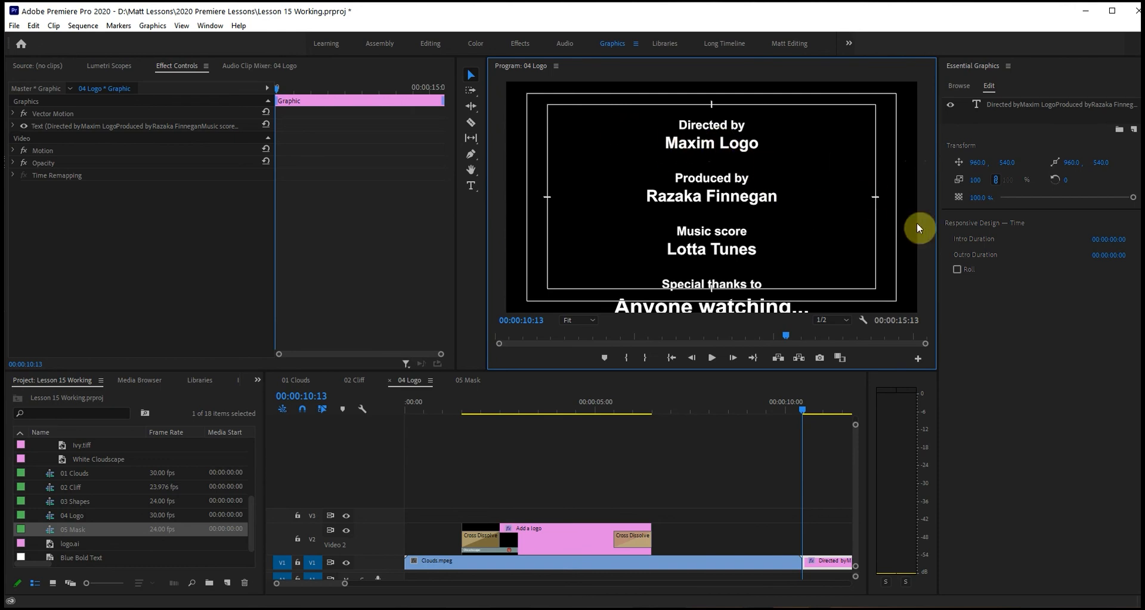
{"action": "left_click", "coordinate": [956, 269]}
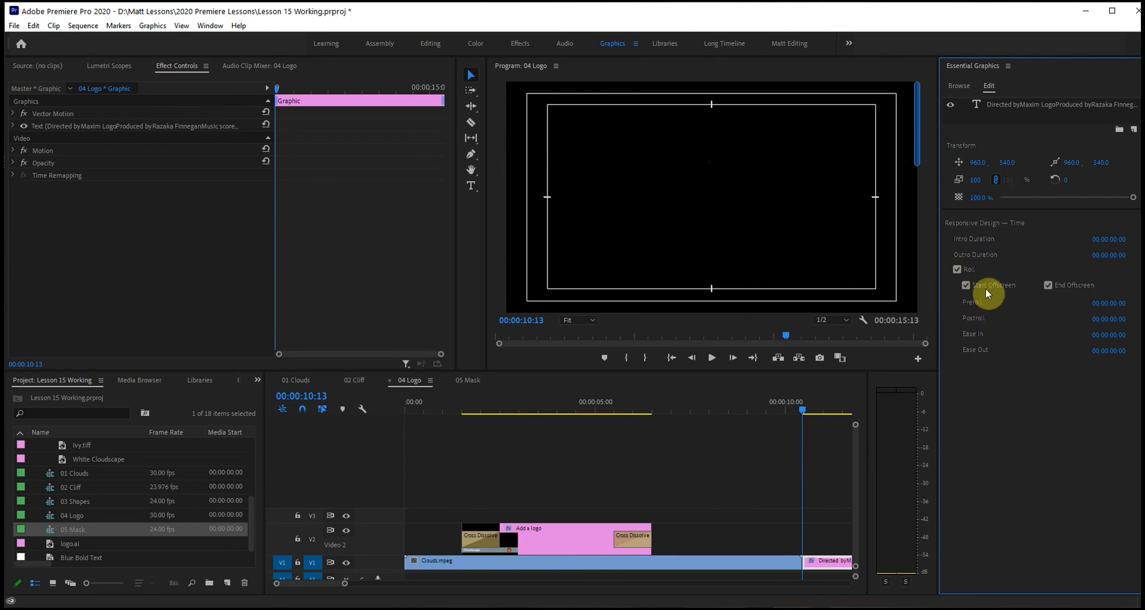
{"action": "left_click", "coordinate": [1047, 287]}
{"action": "left_click_drag", "start_coordinate": [1089, 352], "coordinate": [1107, 350]}
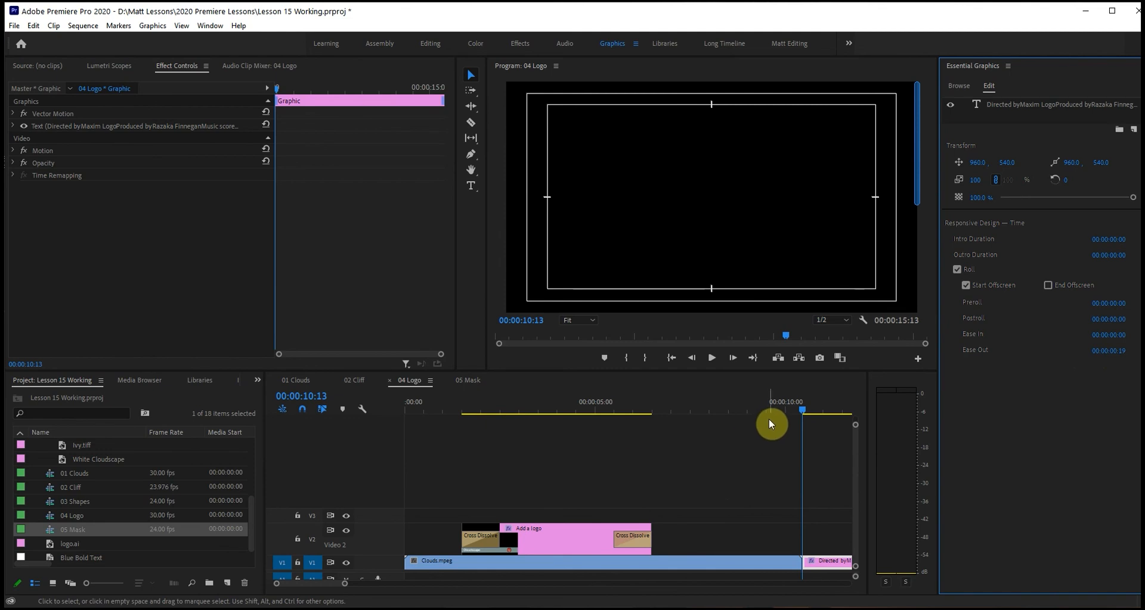
Play back the rolling credits from just before the title and check the end of the roll.
{"action": "left_click", "coordinate": [791, 406]}
{"action": "key", "text": "space"}
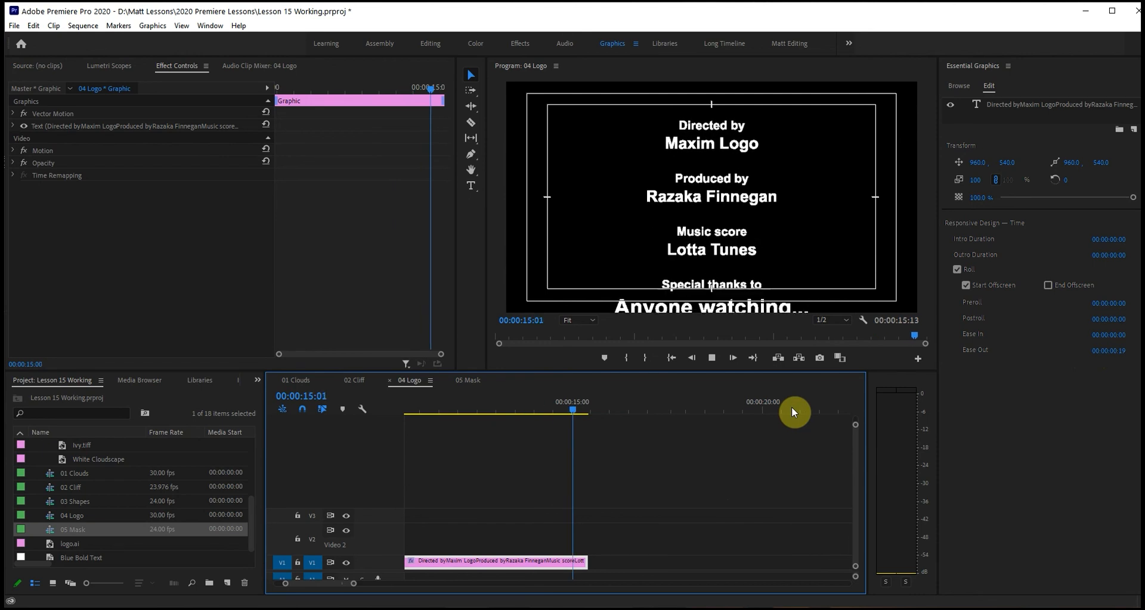
{"action": "left_click", "coordinate": [586, 411]}
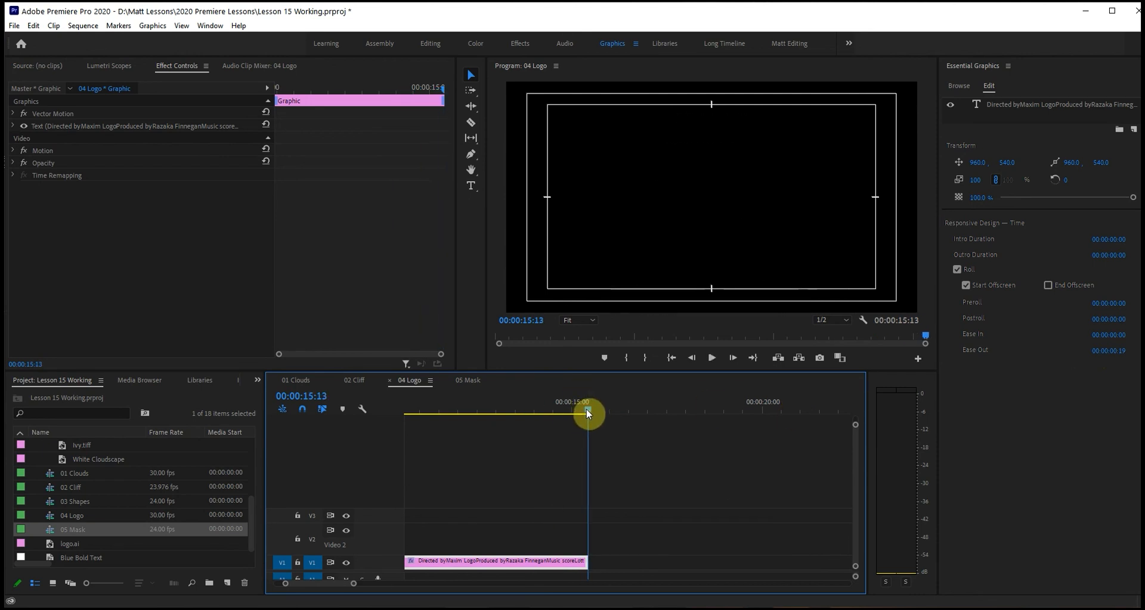
{"action": "mouse_move", "coordinate": [586, 414]}
{"action": "left_mouse_down"}
{"action": "mouse_move", "coordinate": [479, 417]}
{"action": "mouse_move", "coordinate": [581, 413]}
{"action": "left_mouse_up"}
Re-enable End Offscreen for the credits roll and play back the second half of the title.
{"action": "left_click", "coordinate": [1048, 286]}
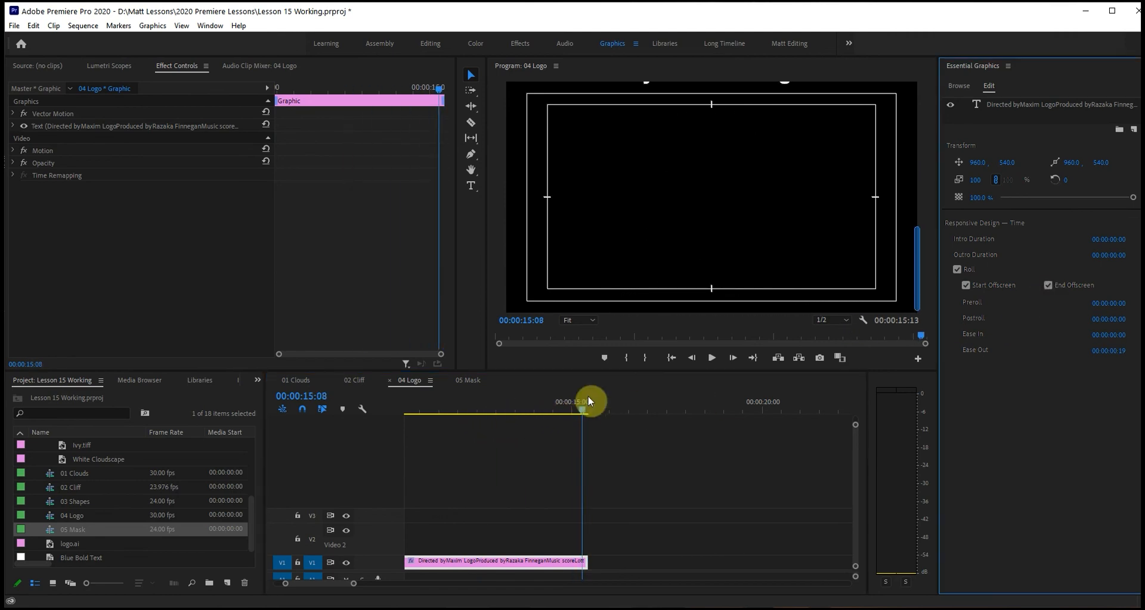
{"action": "left_click", "coordinate": [502, 407]}
{"action": "key", "text": "space"}
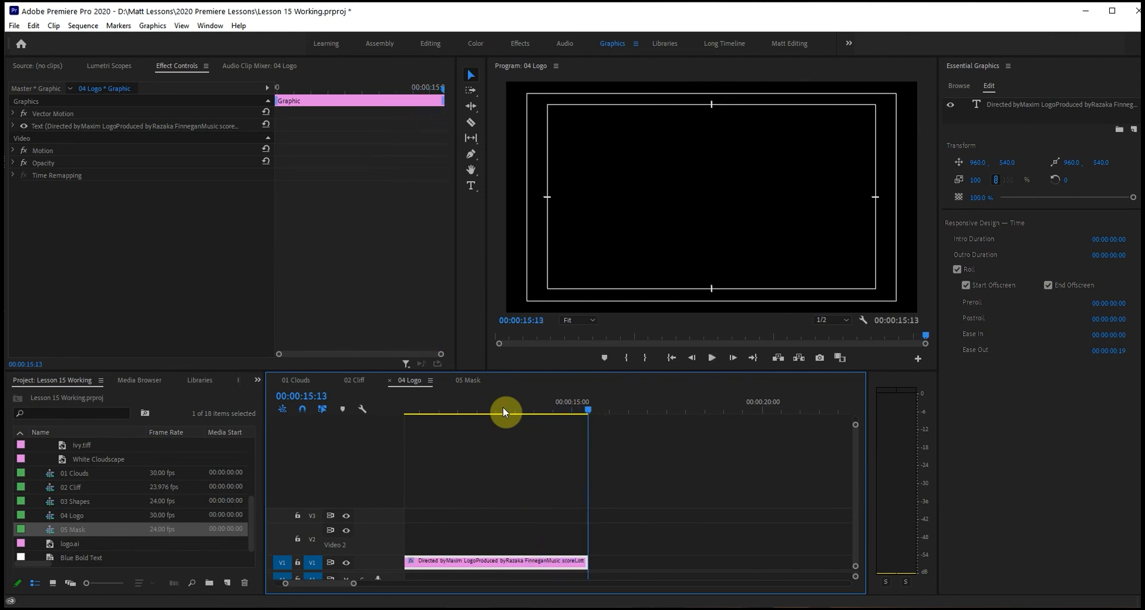
{"action": "left_click", "coordinate": [503, 407]}
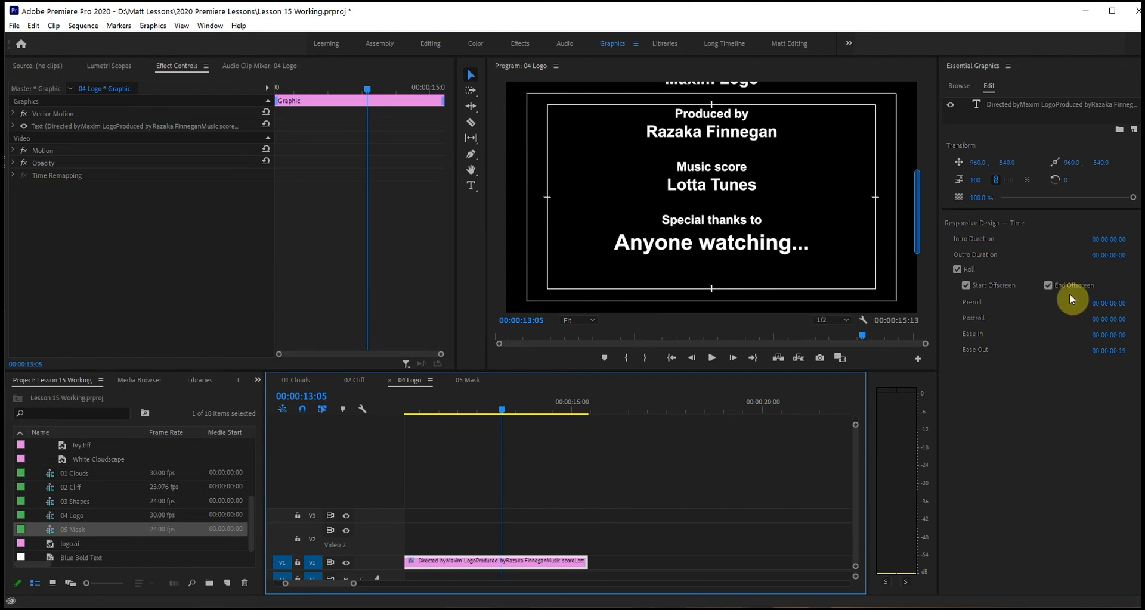
Set the credits roll's Preroll to 3 frames and Postroll to 00:00:01:04, and check the timing near its end.
{"action": "left_click_drag", "start_coordinate": [1109, 307], "coordinate": [1106, 304]}
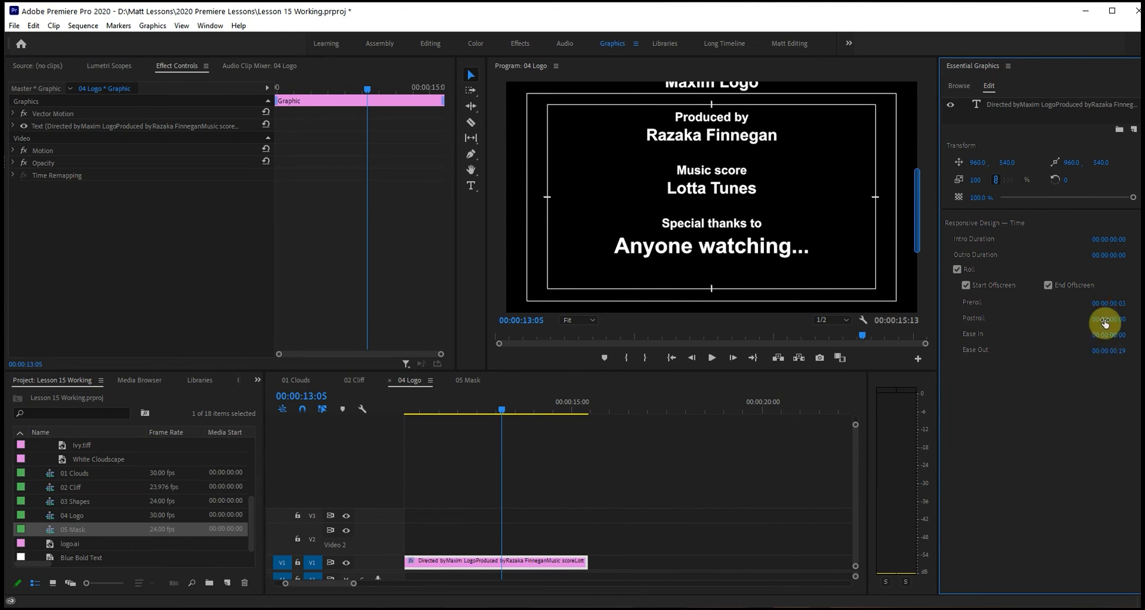
{"action": "left_click_drag", "start_coordinate": [1105, 322], "coordinate": [1107, 319]}
{"action": "left_click_drag", "start_coordinate": [1106, 319], "coordinate": [1122, 318]}
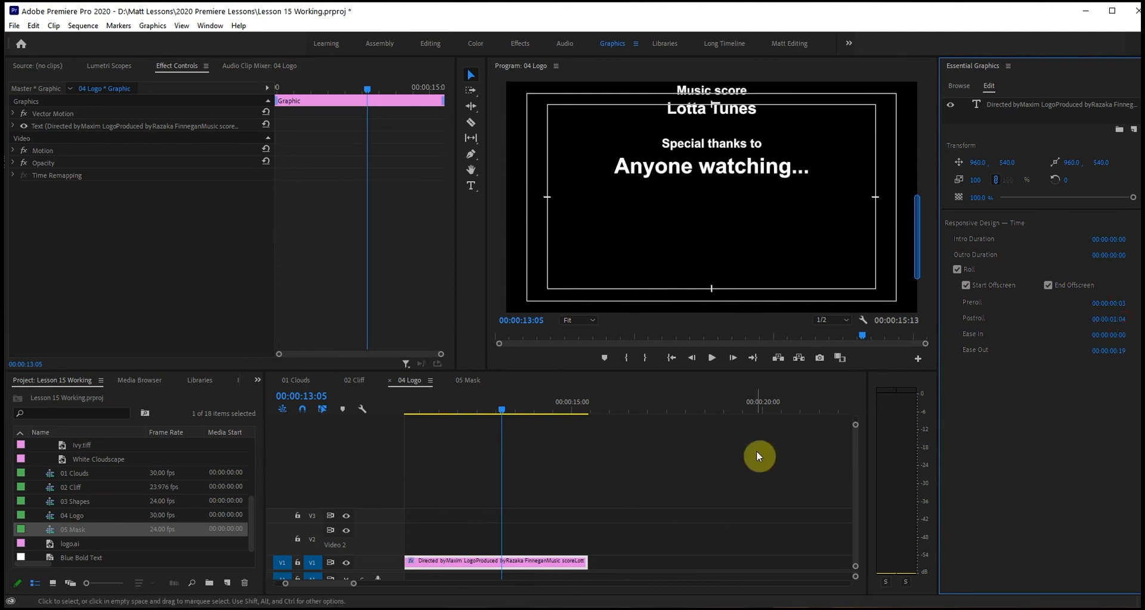
{"action": "mouse_move", "coordinate": [542, 408]}
{"action": "left_mouse_down"}
{"action": "mouse_move", "coordinate": [577, 409]}
{"action": "mouse_move", "coordinate": [506, 409]}
{"action": "mouse_move", "coordinate": [551, 408]}
{"action": "left_mouse_up"}
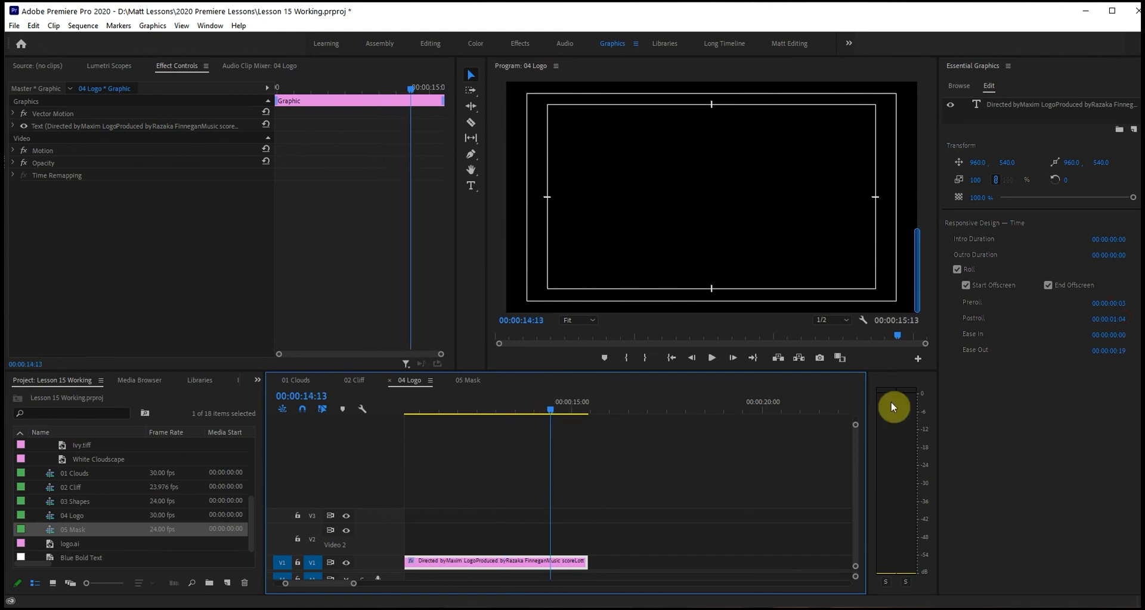
Disable End Offscreen for the credits roll and preview the final part of the title.
{"action": "left_click", "coordinate": [1043, 287]}
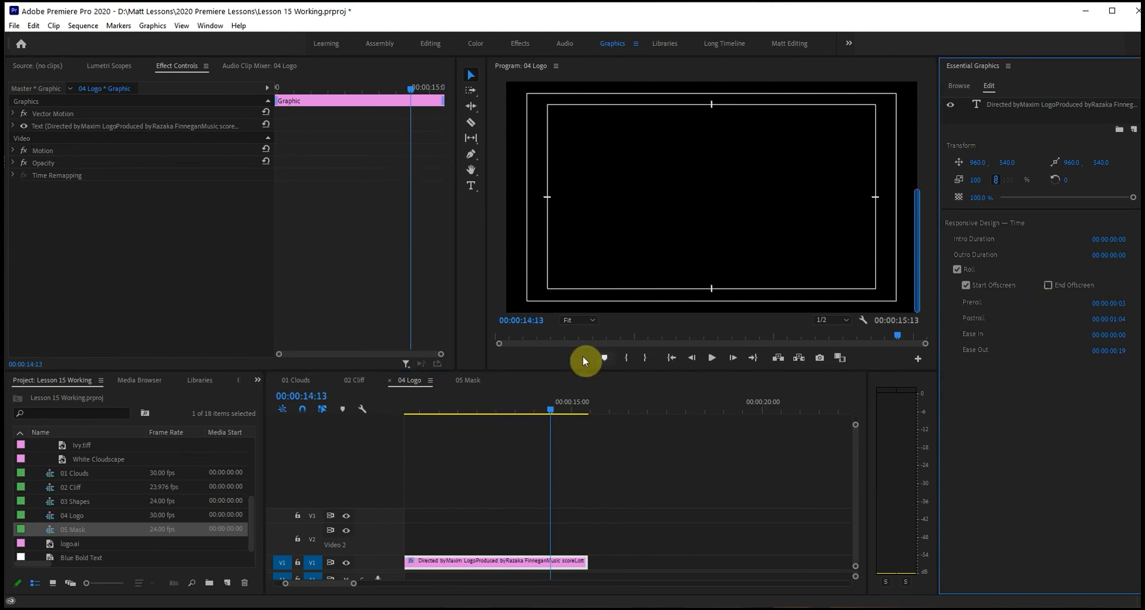
{"action": "left_click_drag", "start_coordinate": [528, 406], "coordinate": [580, 408]}
{"action": "left_click", "coordinate": [488, 406]}
{"action": "key", "text": "space"}
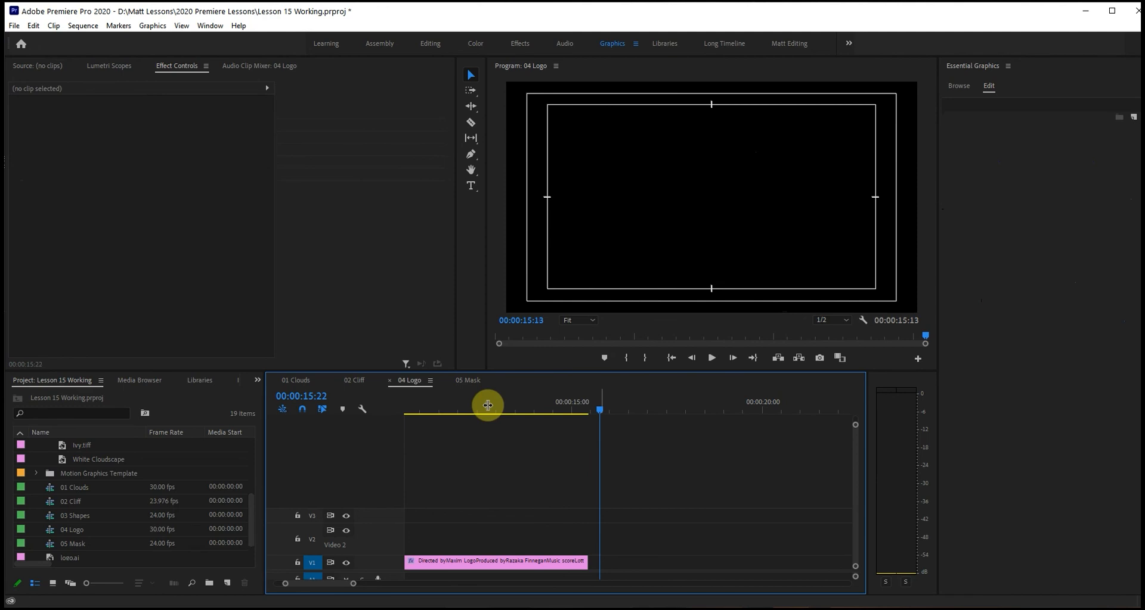
{"action": "key", "text": "ctrl+s"}
Find the Sports Graphic Overlay motion graphics template and add it to V3 directly after the credits clip.
{"action": "left_click", "coordinate": [963, 87]}
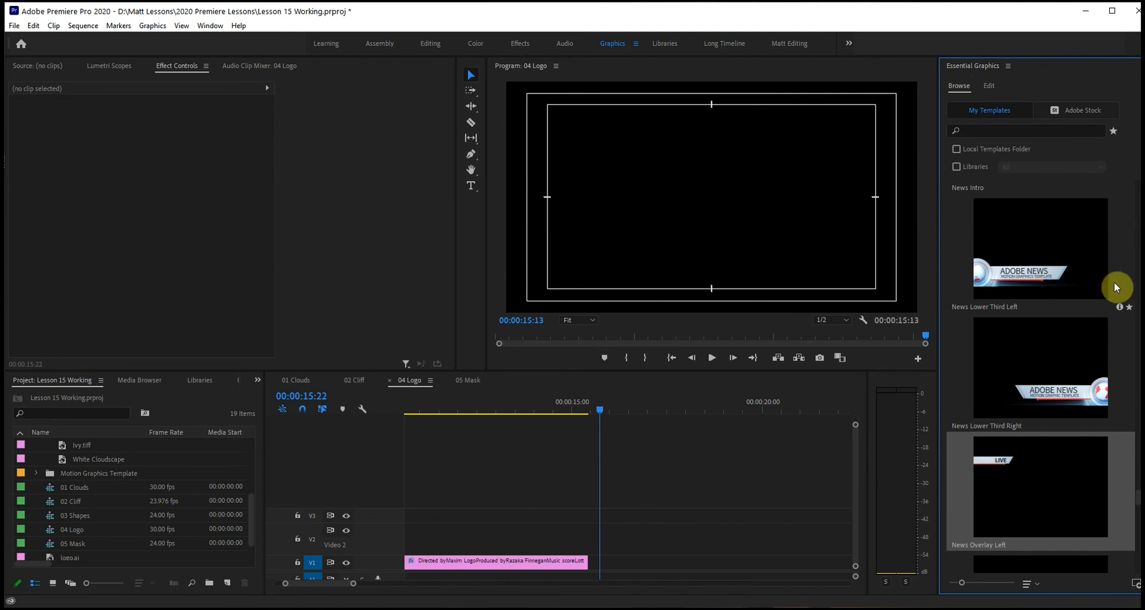
{"action": "scroll", "coordinate": [1136, 501], "scroll_direction": "up", "scroll_amount": 5}
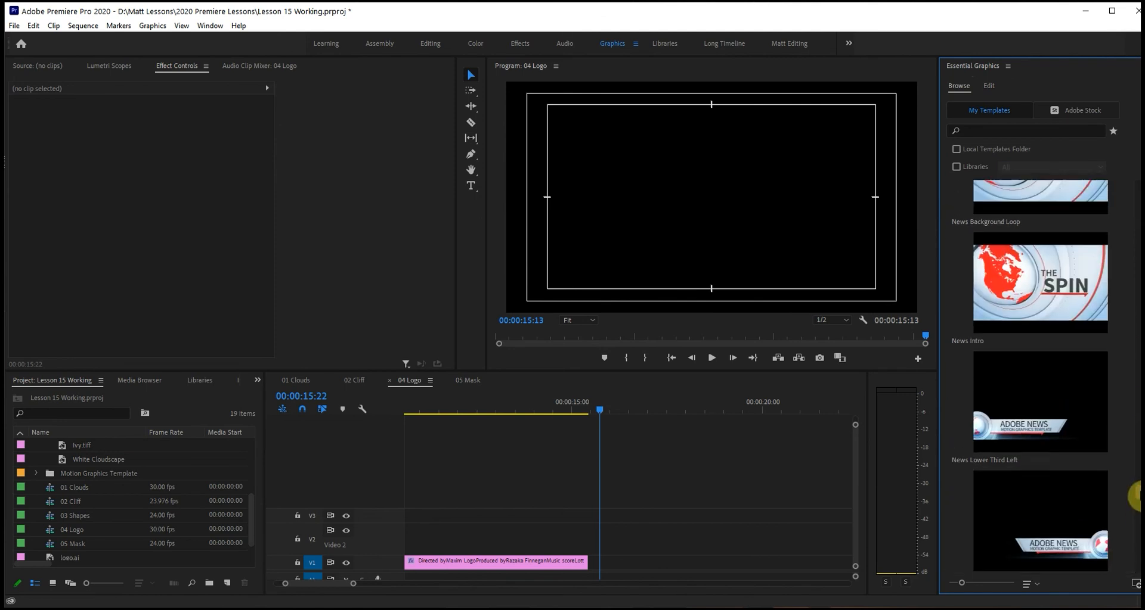
{"action": "scroll", "coordinate": [1134, 501], "scroll_direction": "down", "scroll_amount": 10}
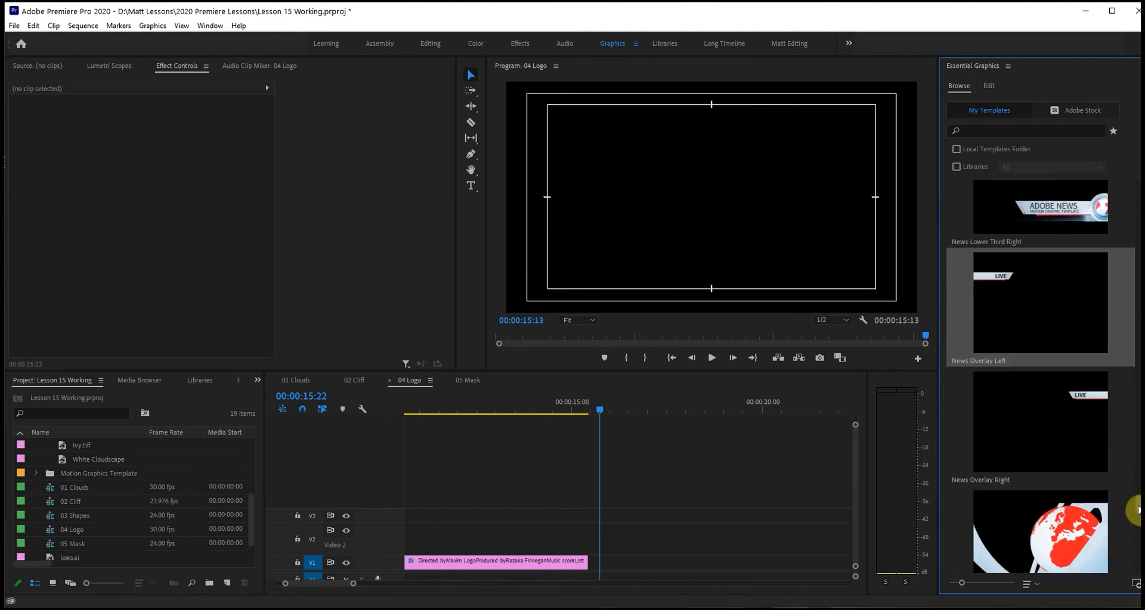
{"action": "scroll", "coordinate": [1136, 524], "scroll_direction": "down", "scroll_amount": 8}
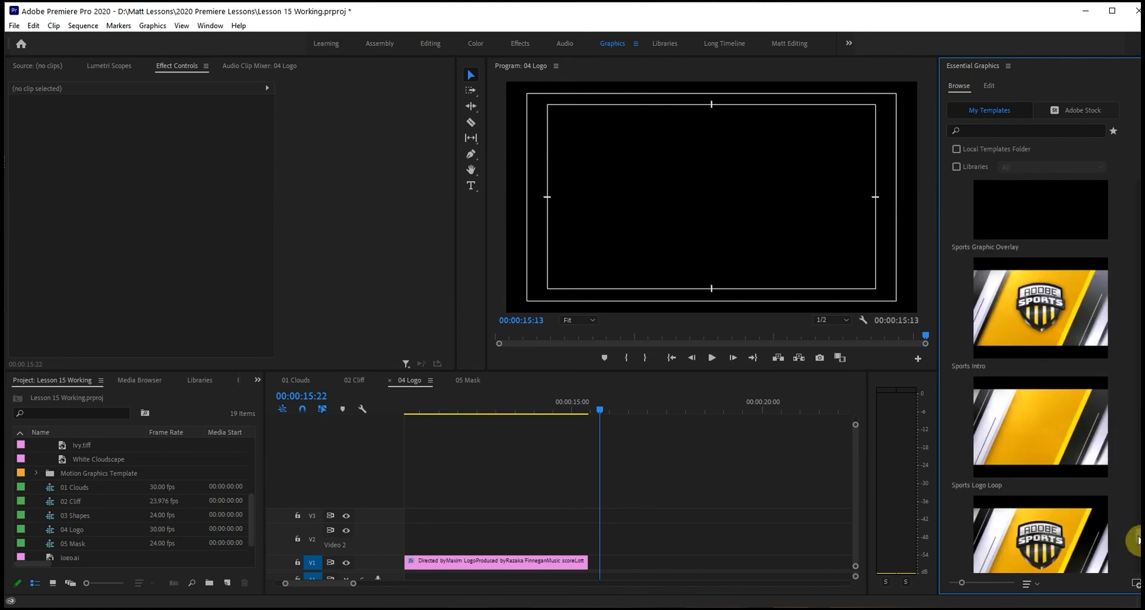
{"action": "scroll", "coordinate": [1136, 541], "scroll_direction": "down", "scroll_amount": 1}
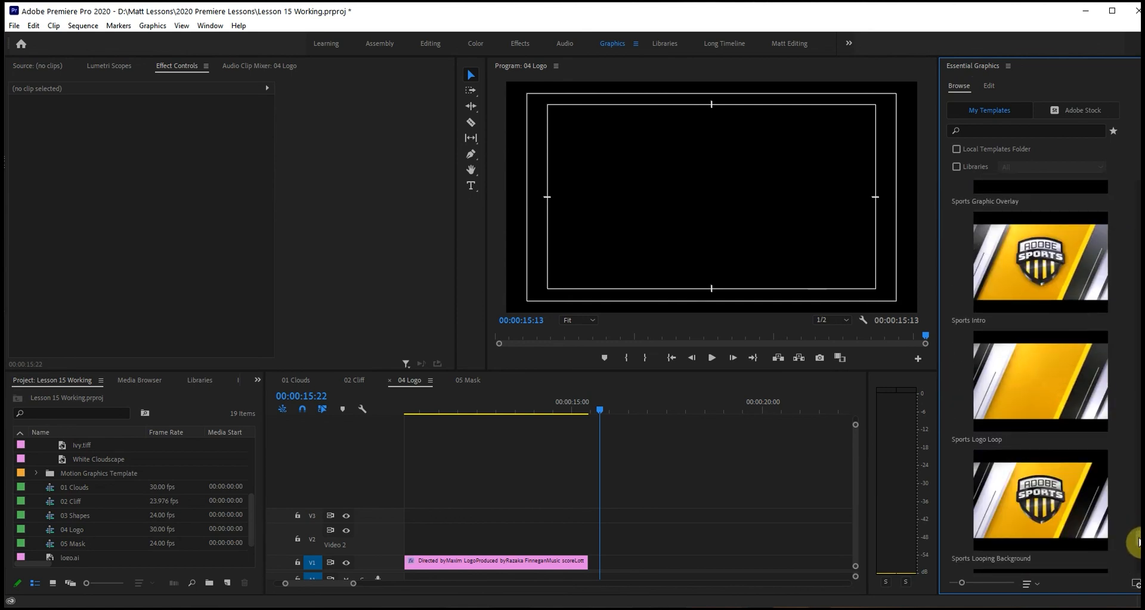
{"action": "scroll", "coordinate": [1137, 543], "scroll_direction": "down", "scroll_amount": 4}
{"action": "scroll", "coordinate": [1137, 546], "scroll_direction": "up", "scroll_amount": 2}
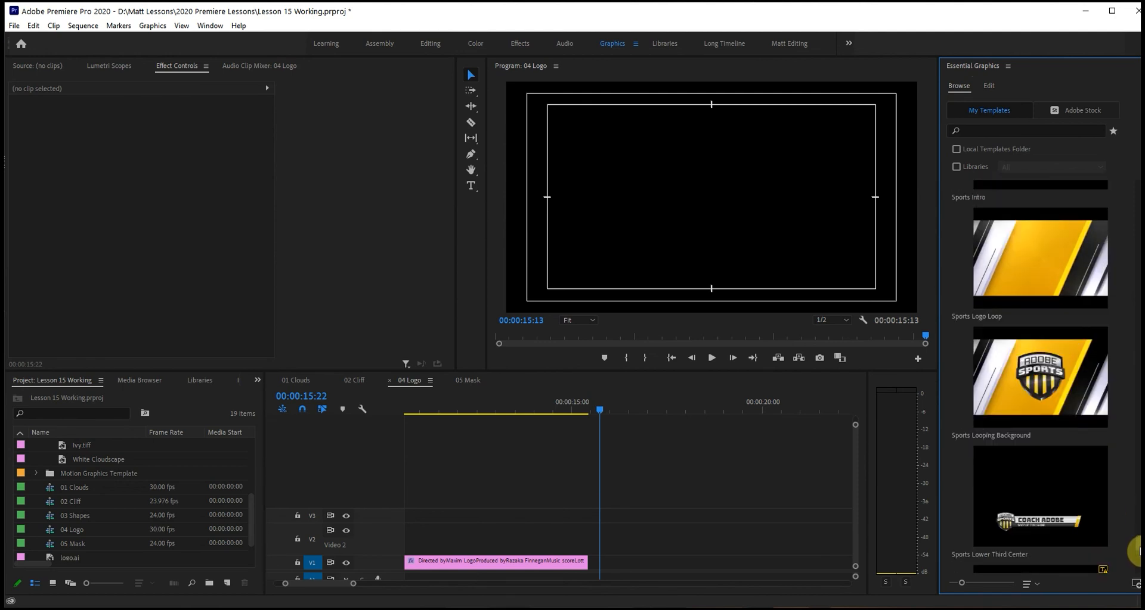
{"action": "scroll", "coordinate": [1137, 548], "scroll_direction": "down", "scroll_amount": 2}
{"action": "scroll", "coordinate": [1138, 543], "scroll_direction": "up", "scroll_amount": 6}
{"action": "scroll", "coordinate": [1137, 537], "scroll_direction": "down", "scroll_amount": 2}
{"action": "scroll", "coordinate": [1137, 537], "scroll_direction": "down", "scroll_amount": 2}
{"action": "scroll", "coordinate": [1137, 545], "scroll_direction": "up", "scroll_amount": 1}
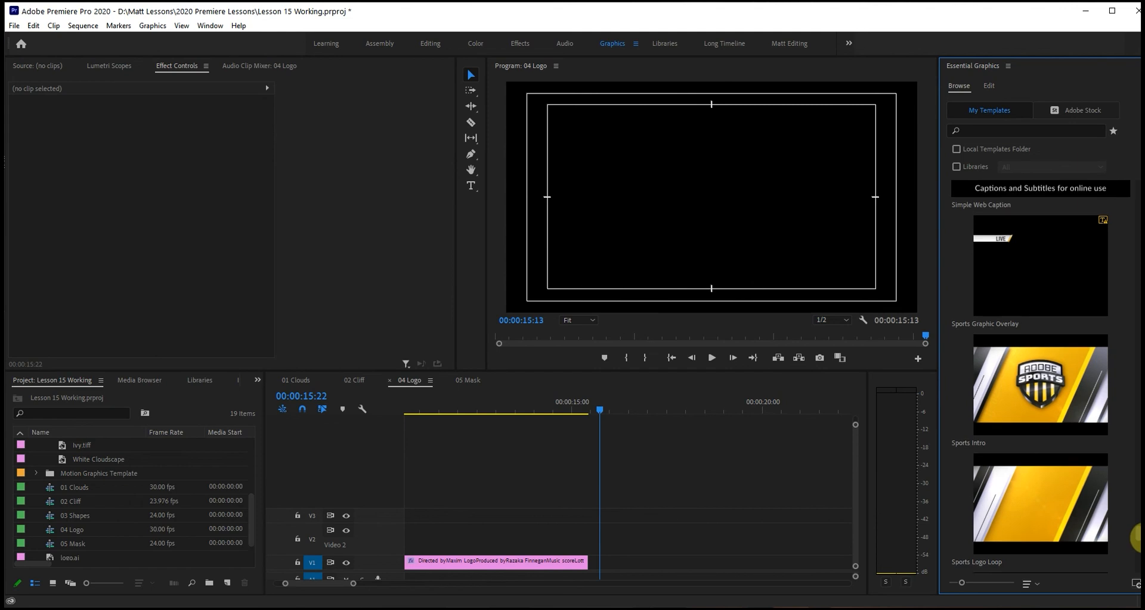
{"action": "scroll", "coordinate": [1138, 543], "scroll_direction": "down", "scroll_amount": 3}
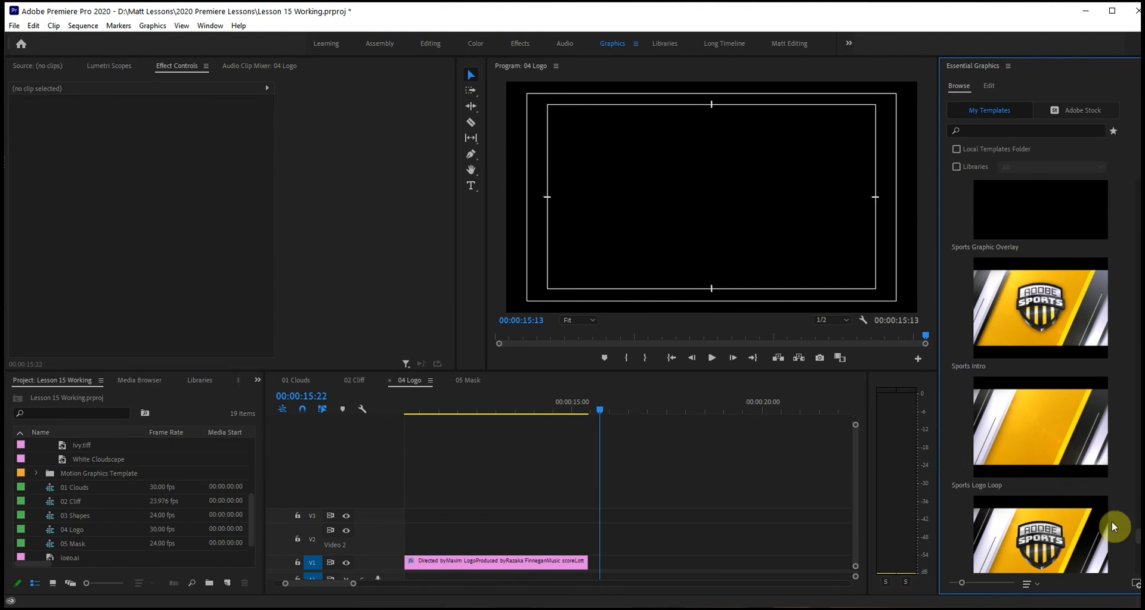
{"action": "scroll", "coordinate": [1135, 536], "scroll_direction": "up", "scroll_amount": 3}
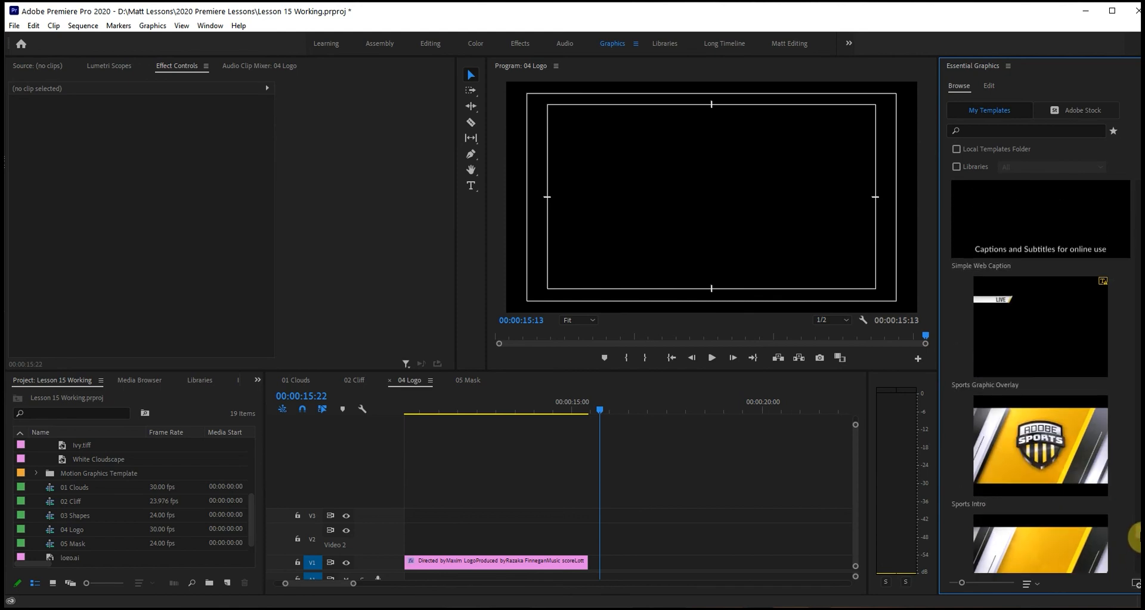
{"action": "scroll", "coordinate": [1135, 536], "scroll_direction": "up", "scroll_amount": 1}
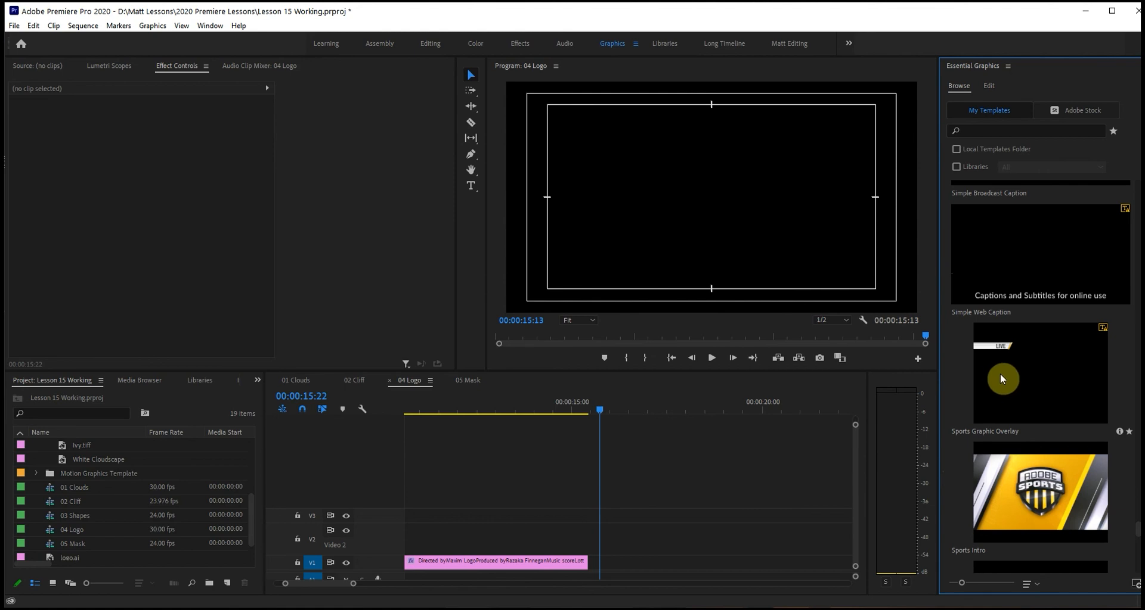
{"action": "left_click_drag", "start_coordinate": [1000, 373], "coordinate": [589, 517]}
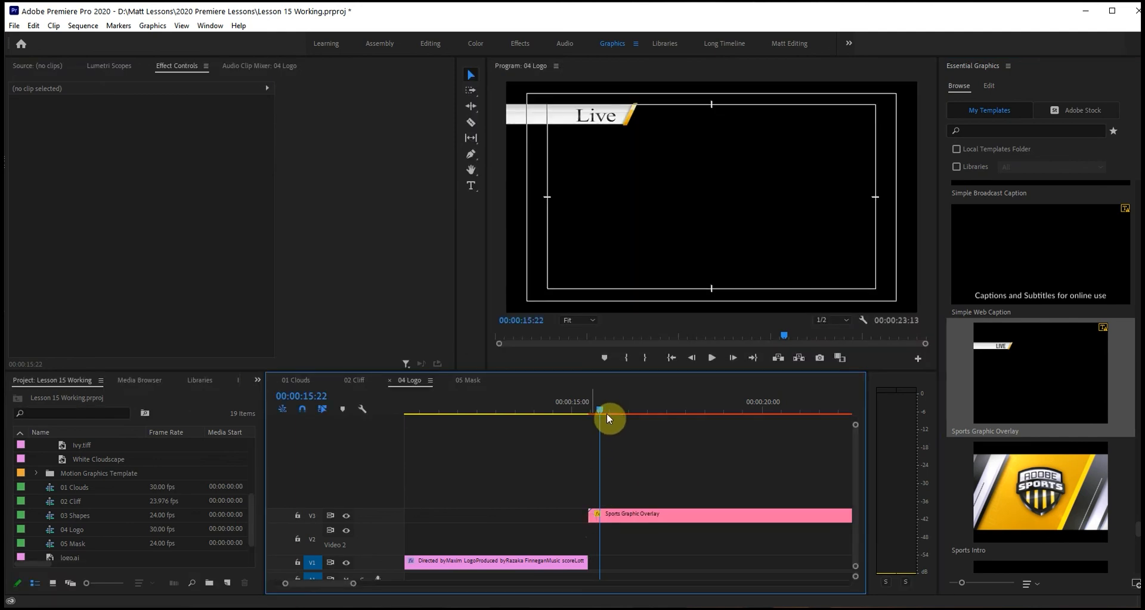
Play back the opening seconds of the Sports Graphic Overlay clip.
{"action": "key", "text": "space"}
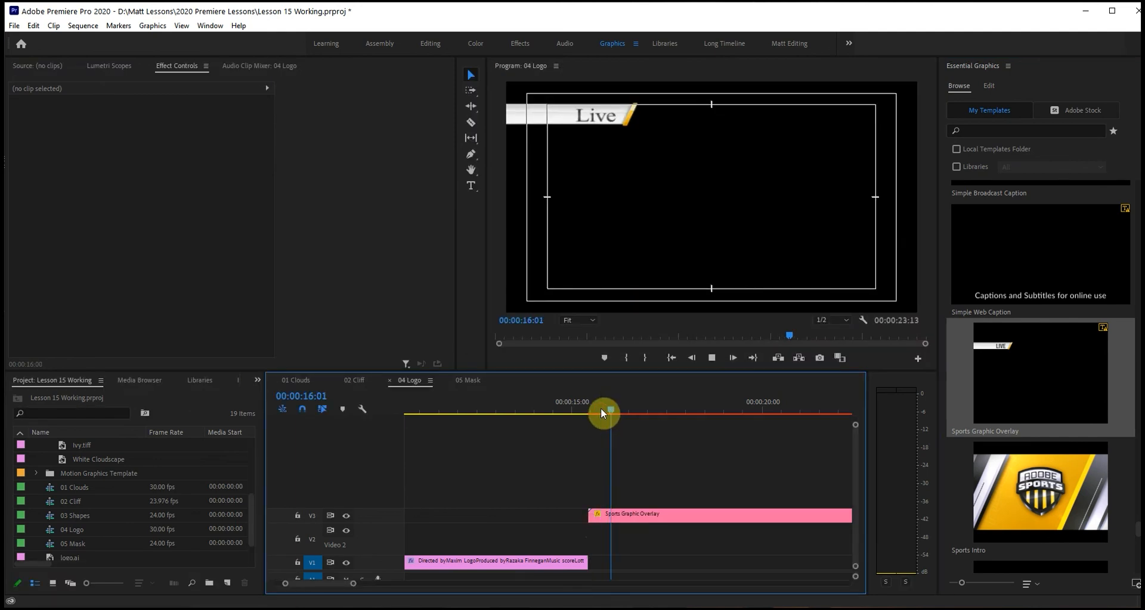
{"action": "key", "text": "space"}
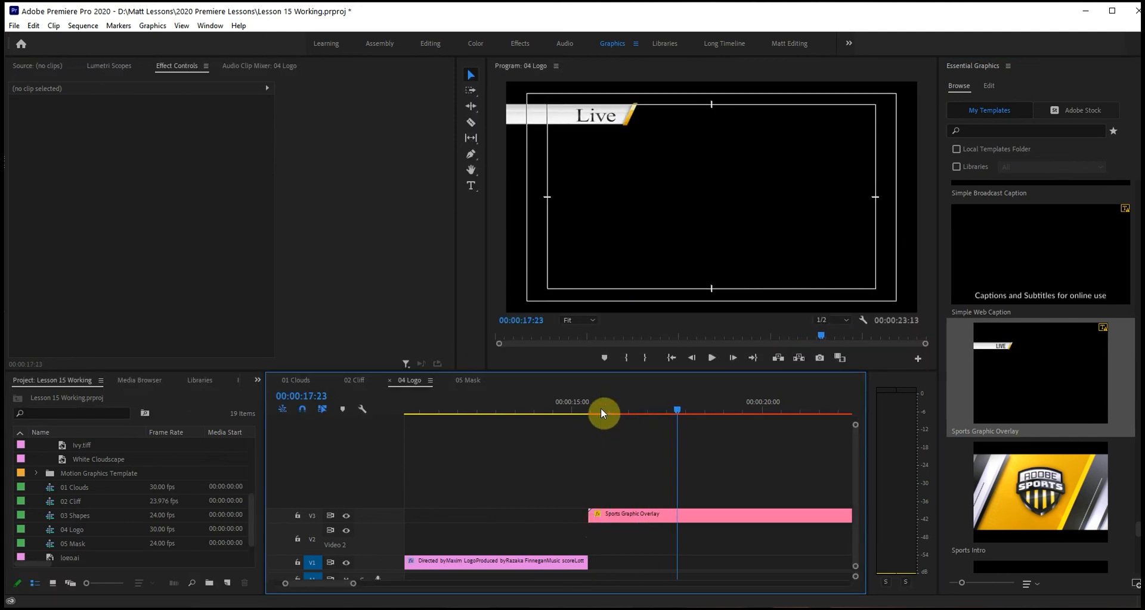
{"action": "left_click_drag", "start_coordinate": [681, 408], "coordinate": [655, 411]}
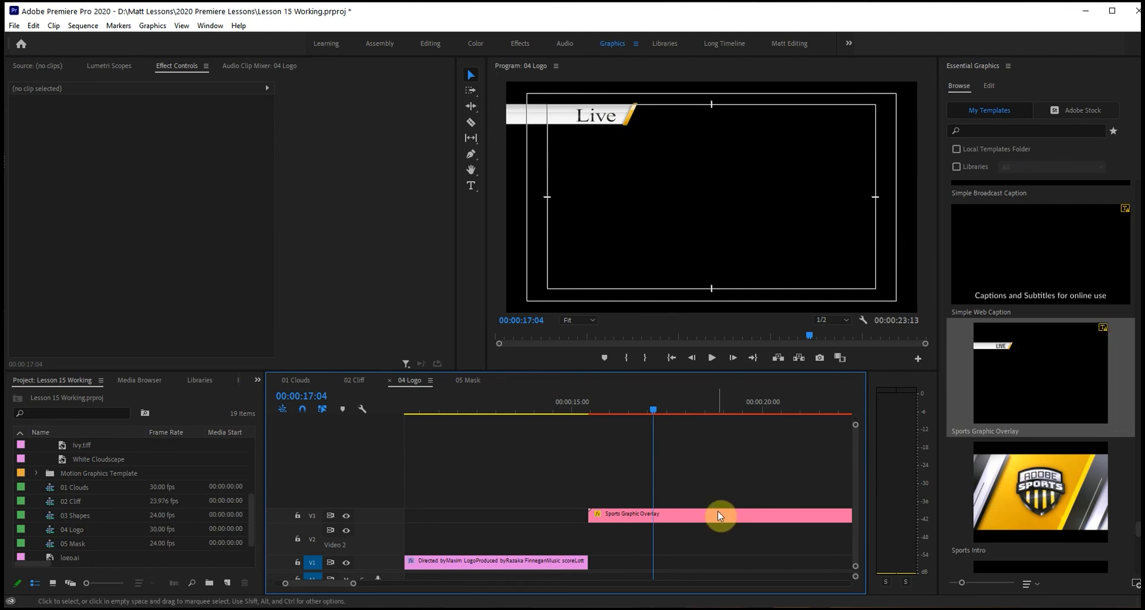
Change the Sports Graphic Overlay clip's title text to "On Scene".
{"action": "left_click", "coordinate": [691, 516]}
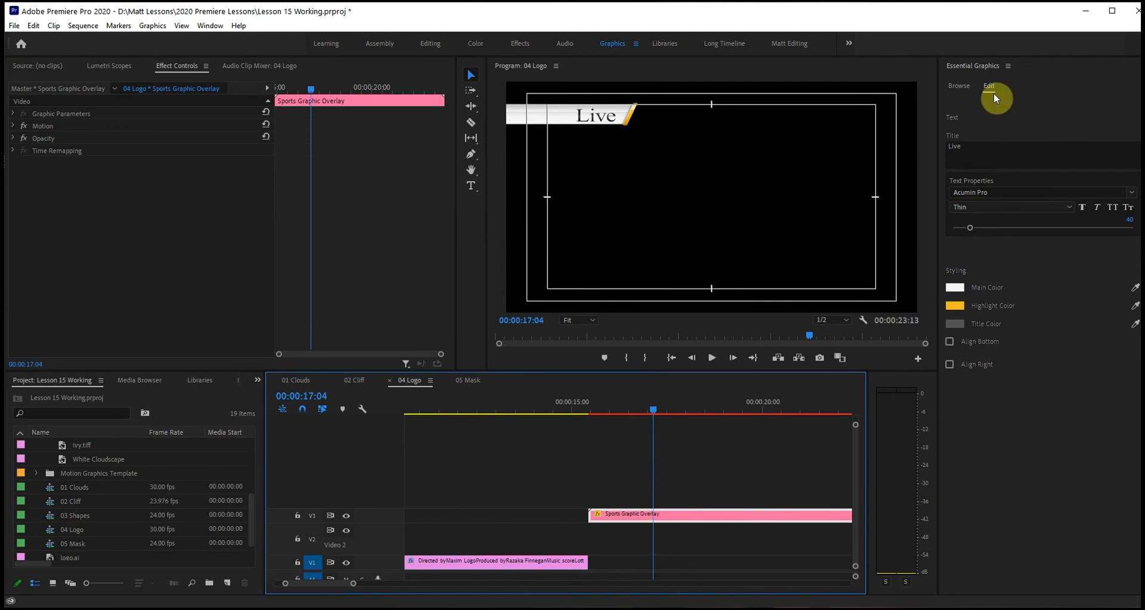
{"action": "double_click", "coordinate": [955, 145]}
{"action": "type", "text": "On Scene"}
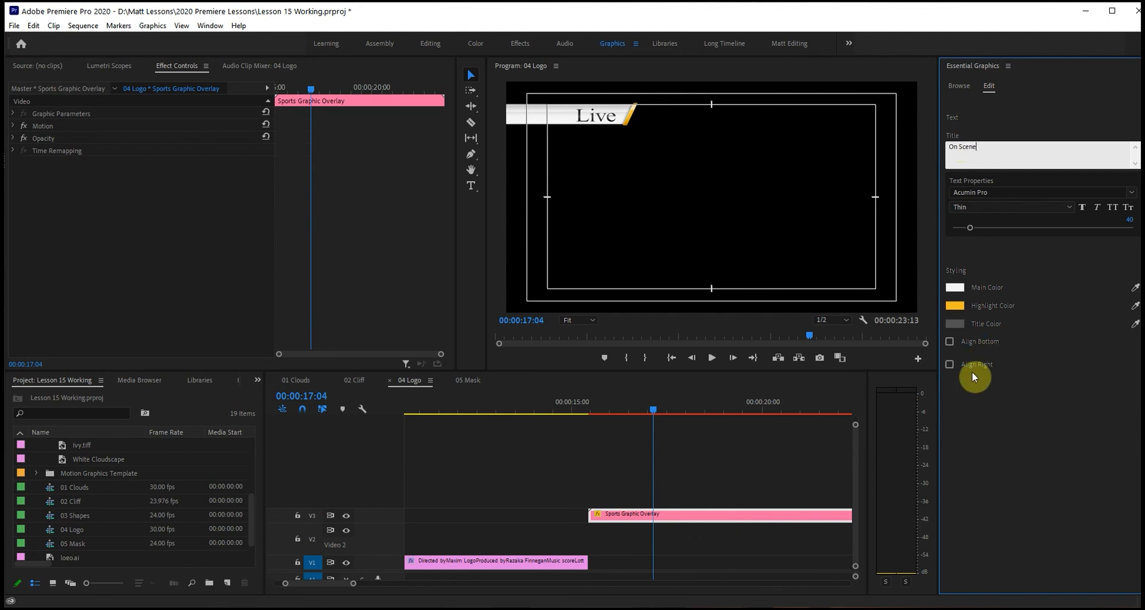
{"action": "left_click", "coordinate": [977, 420]}
{"action": "left_click", "coordinate": [669, 524]}
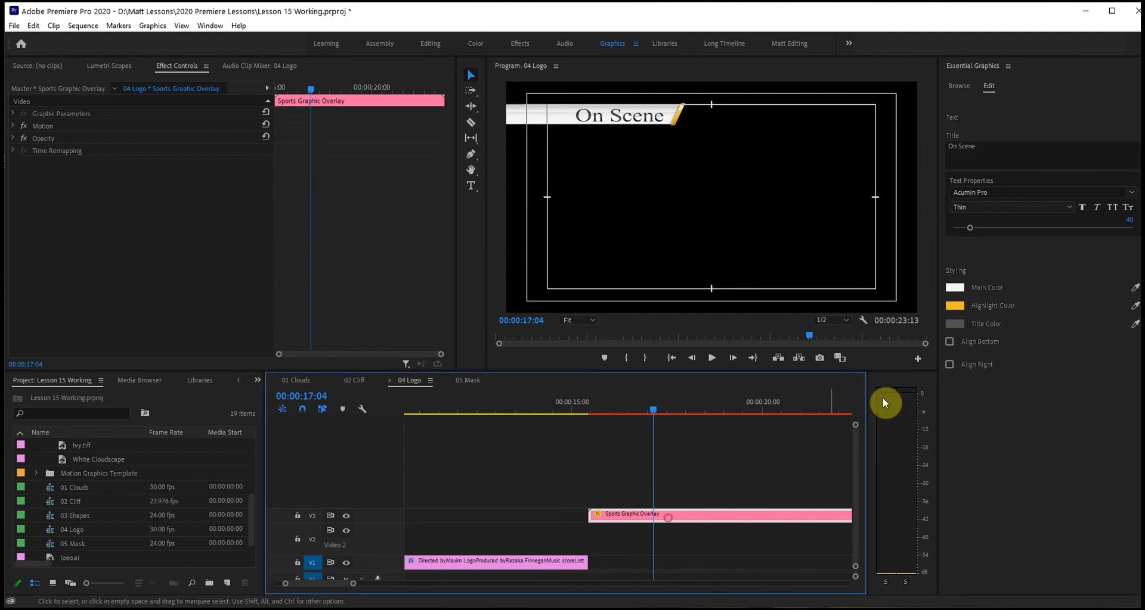
Change the overlay's Highlight Color to a bright blue.
{"action": "left_click", "coordinate": [955, 306]}
{"action": "left_click_drag", "start_coordinate": [406, 235], "coordinate": [410, 221]}
{"action": "left_click", "coordinate": [493, 118]}
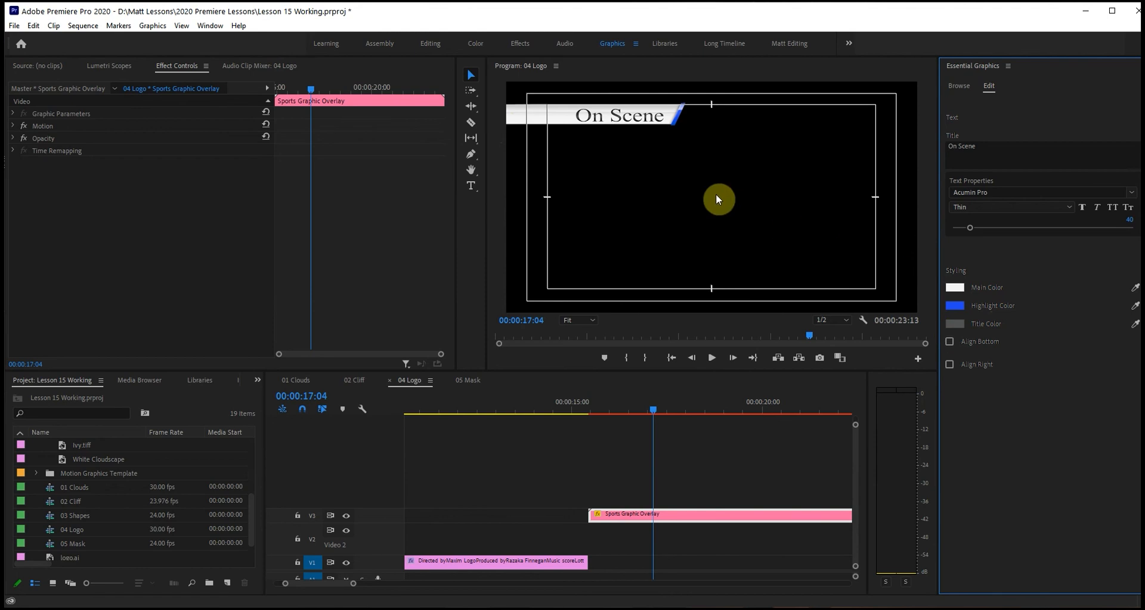
Set the overlay title's font to Arial with faux bold and check it at 00:00:16:15.
{"action": "left_click", "coordinate": [961, 88]}
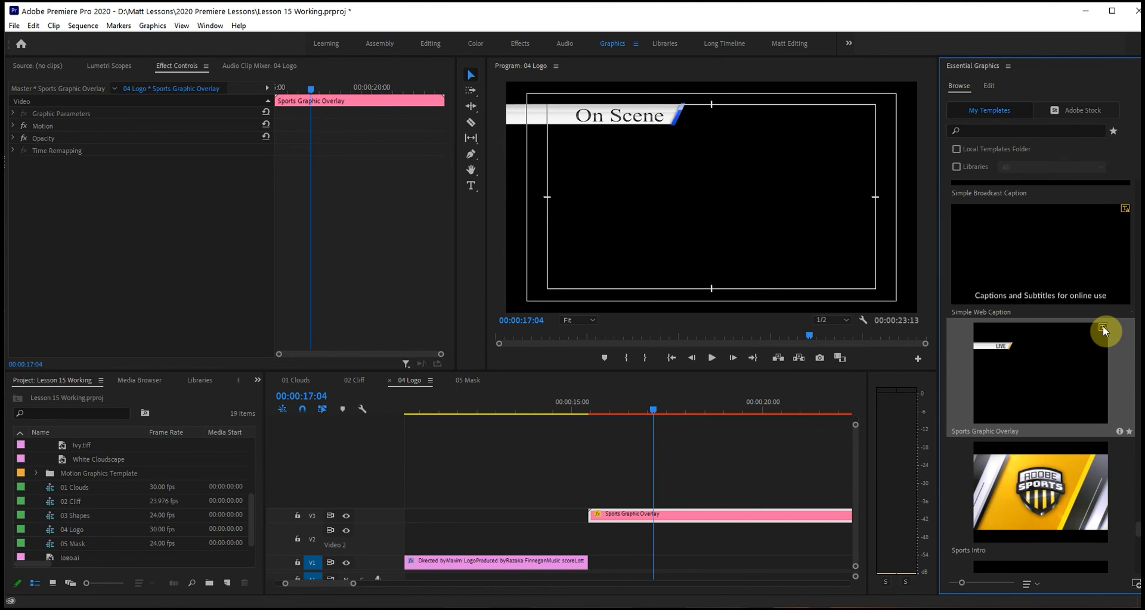
{"action": "left_click", "coordinate": [988, 87]}
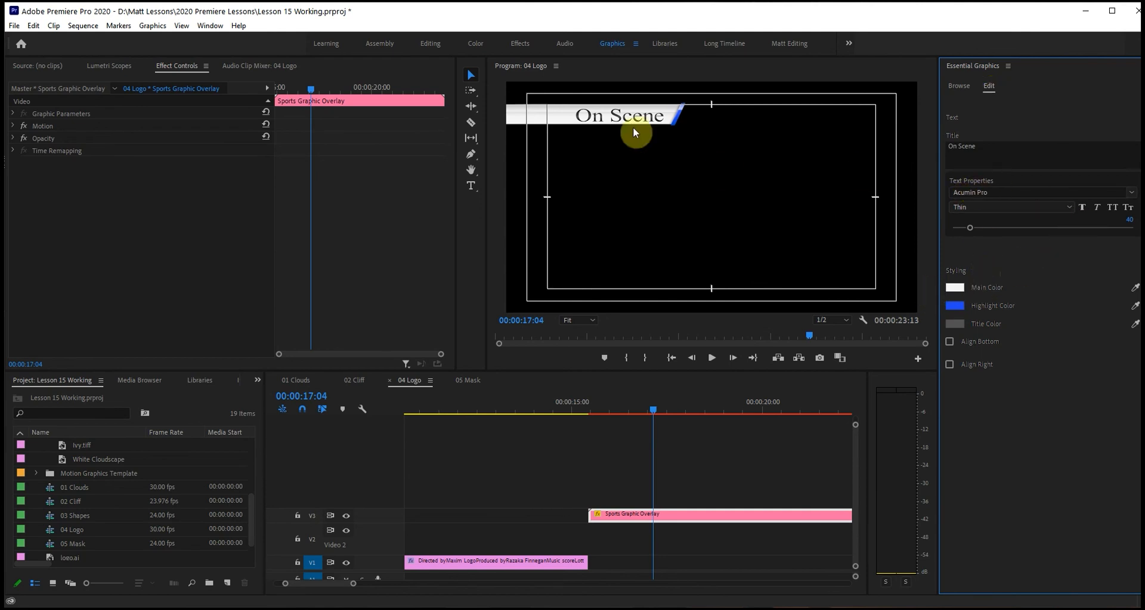
{"action": "left_click", "coordinate": [1131, 194]}
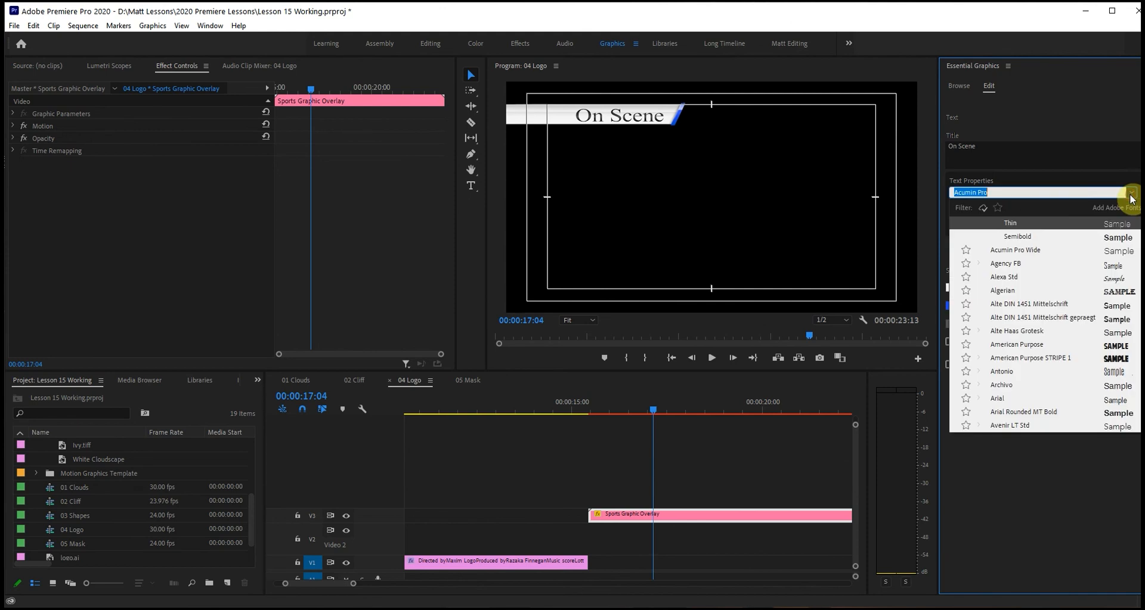
{"action": "left_click", "coordinate": [1004, 398]}
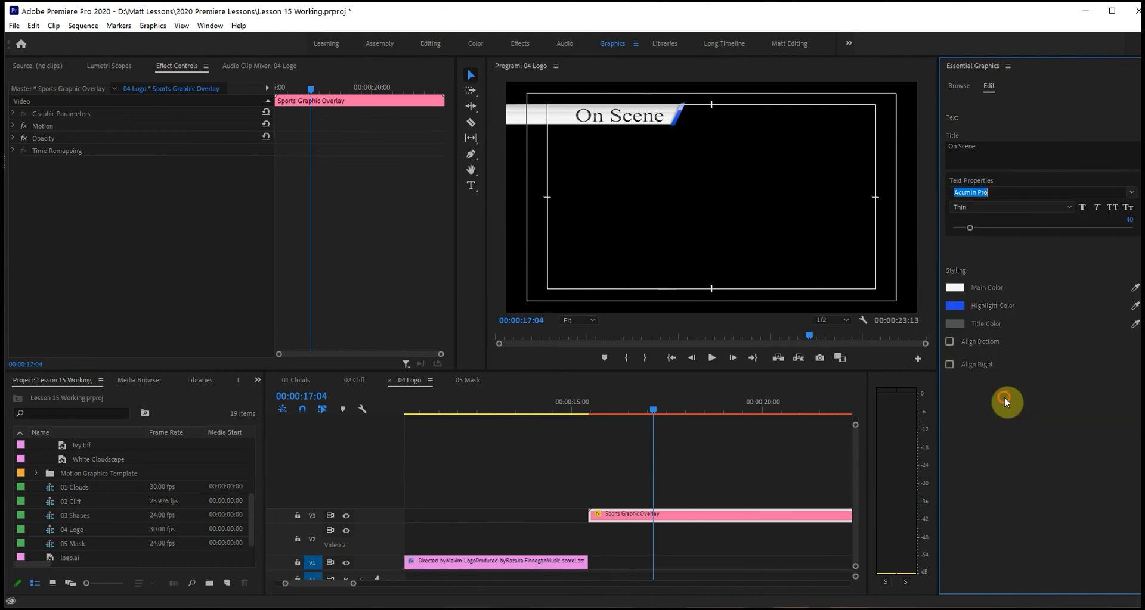
{"action": "left_click", "coordinate": [1082, 209]}
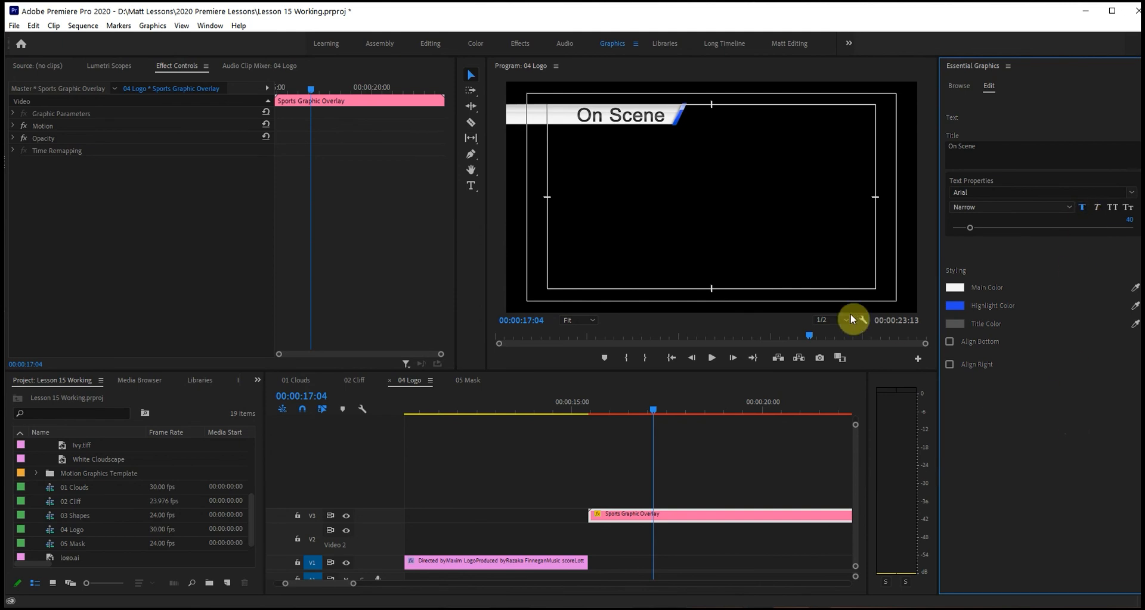
{"action": "left_click", "coordinate": [630, 412]}
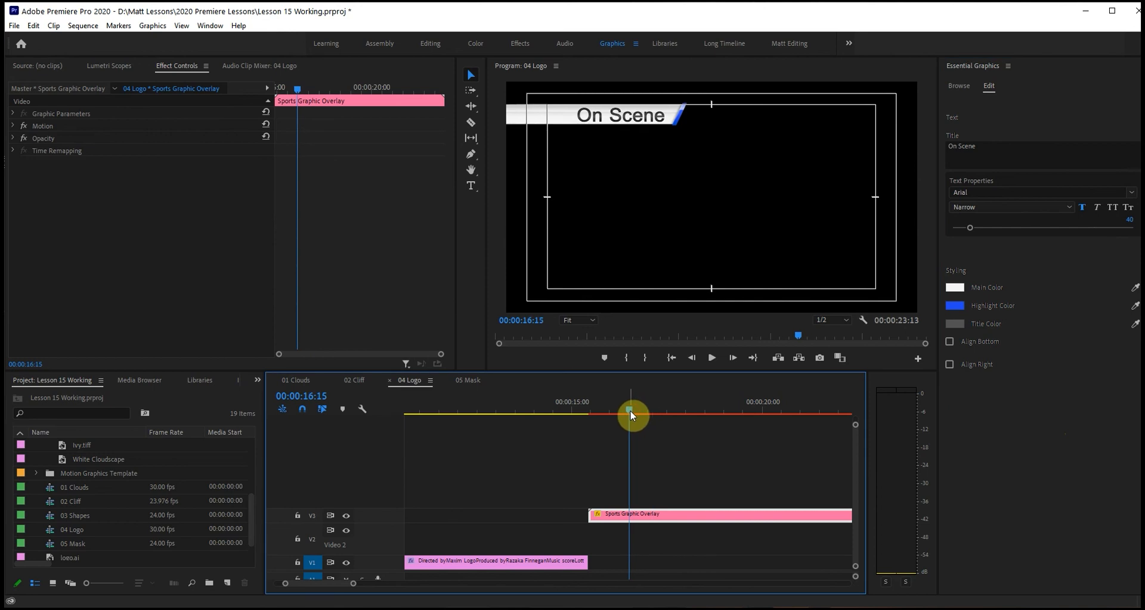